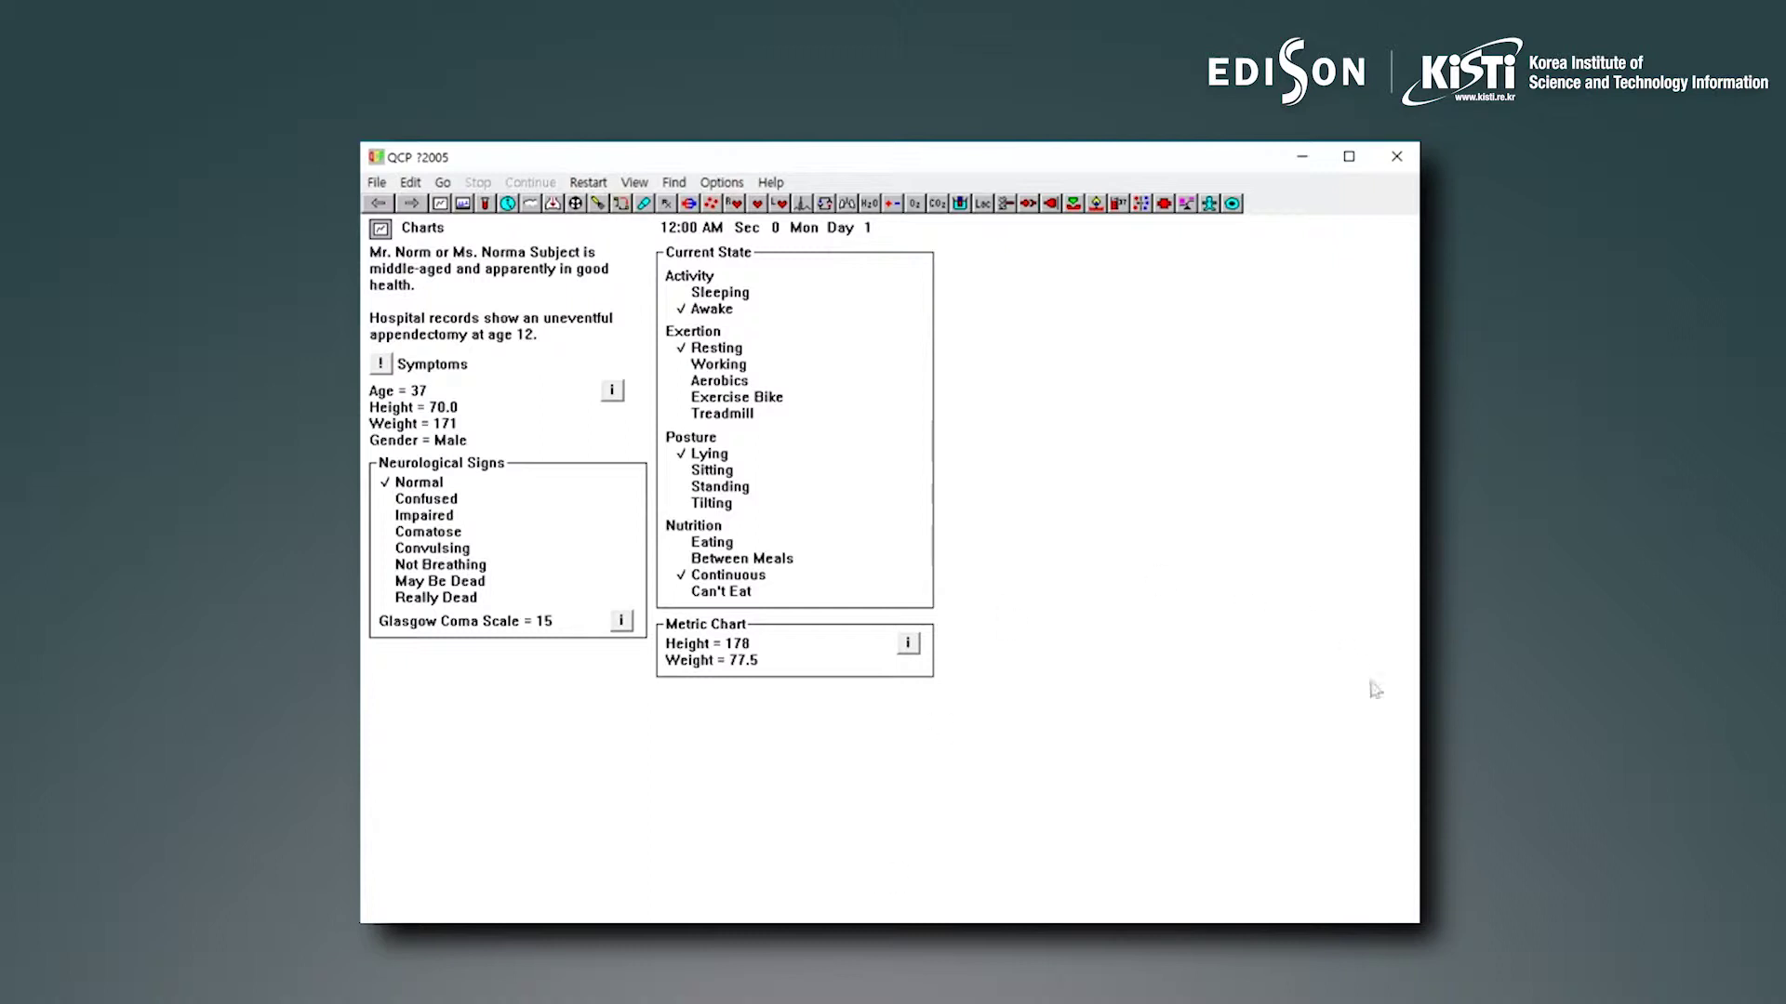
Browse the patient files available for loading as initial conditions and leave without loading one
key(alt)
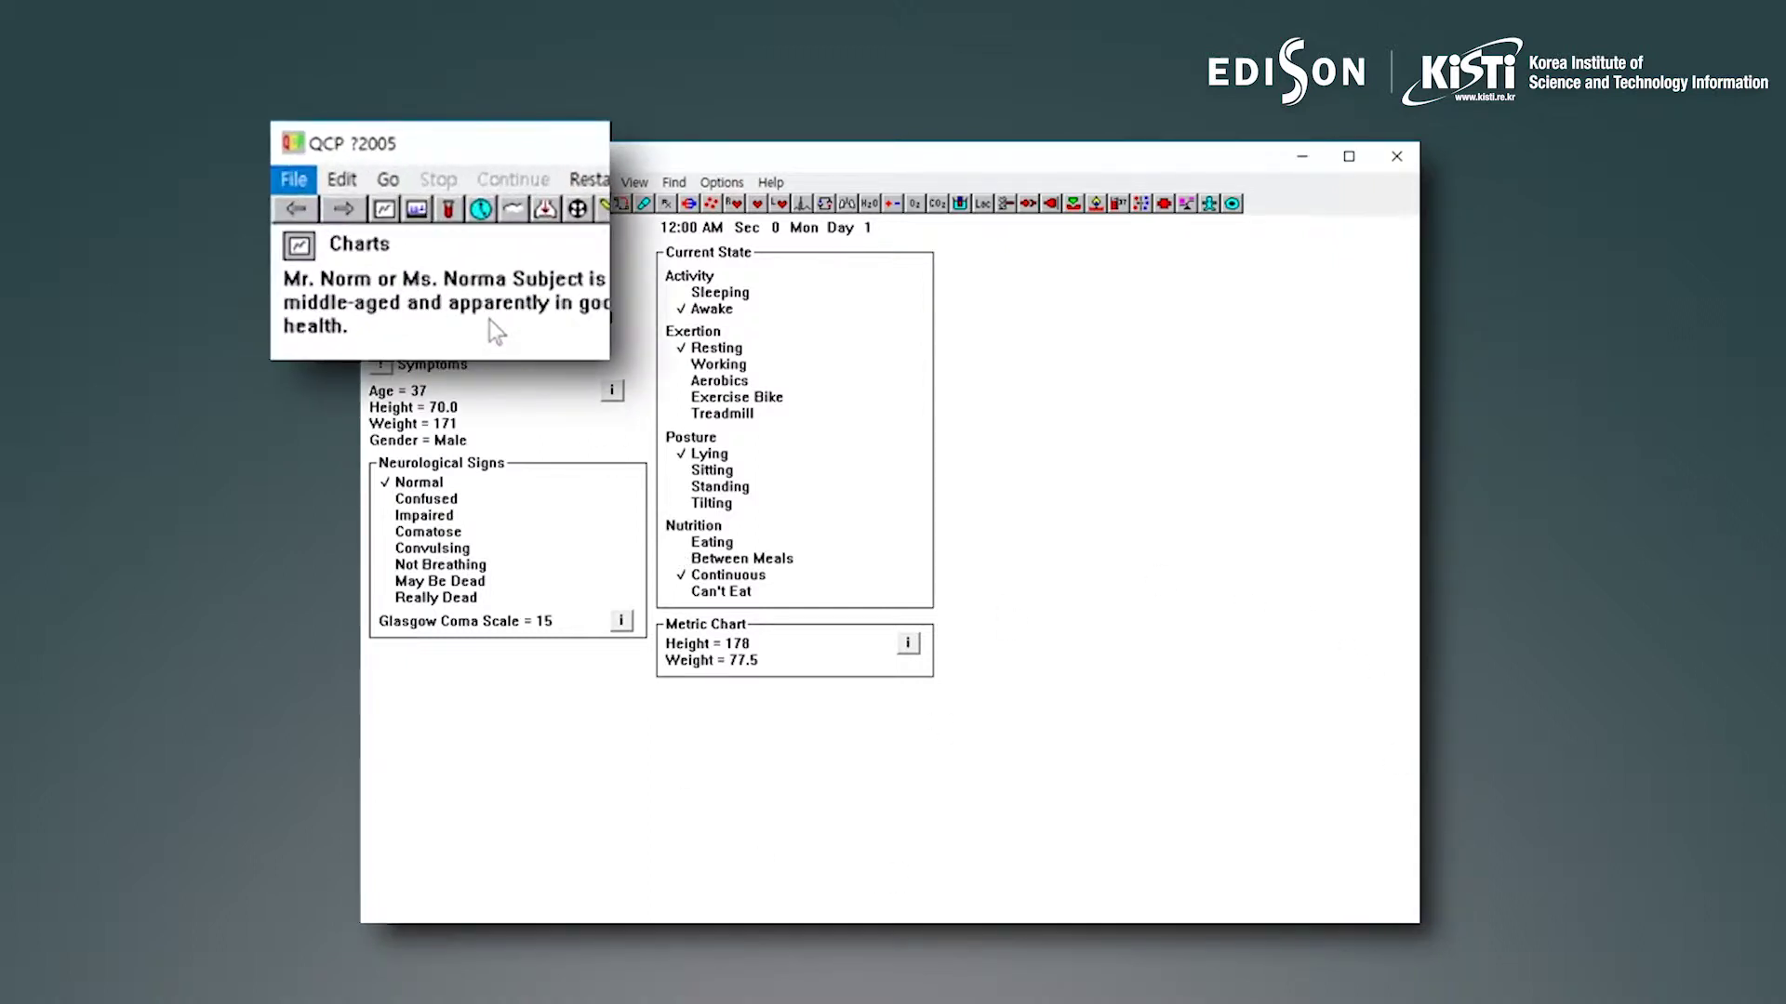
key(Down)
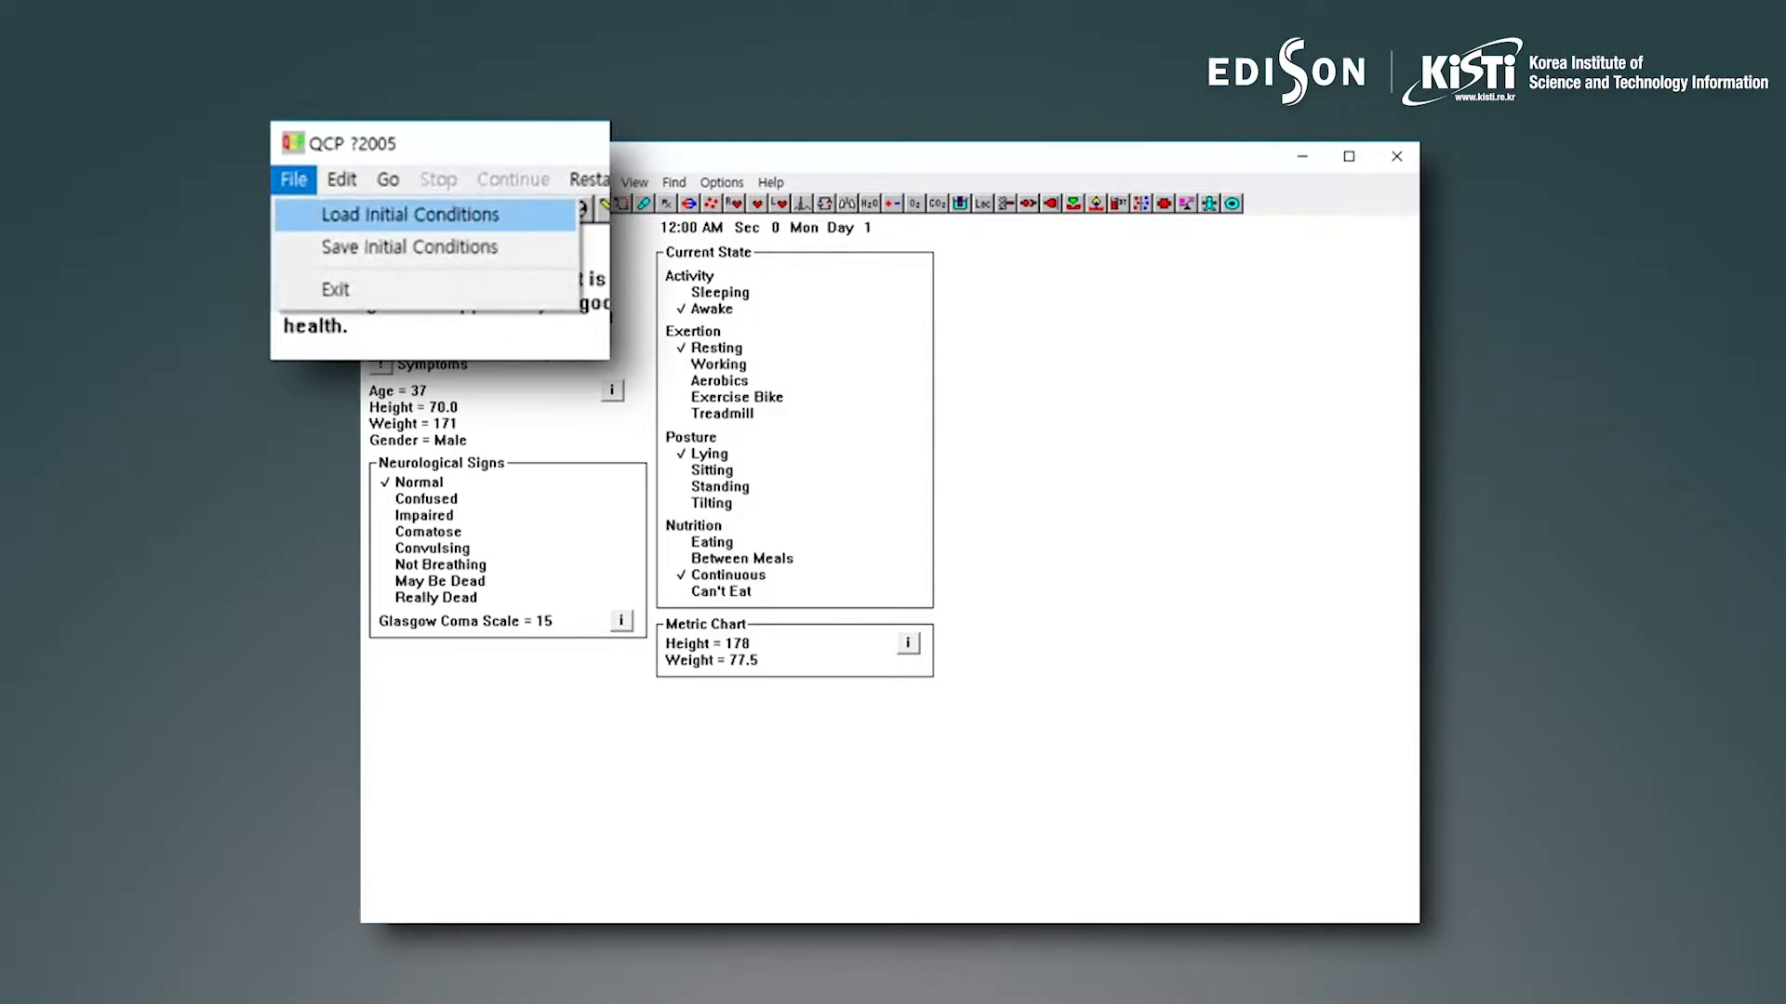
key(Return)
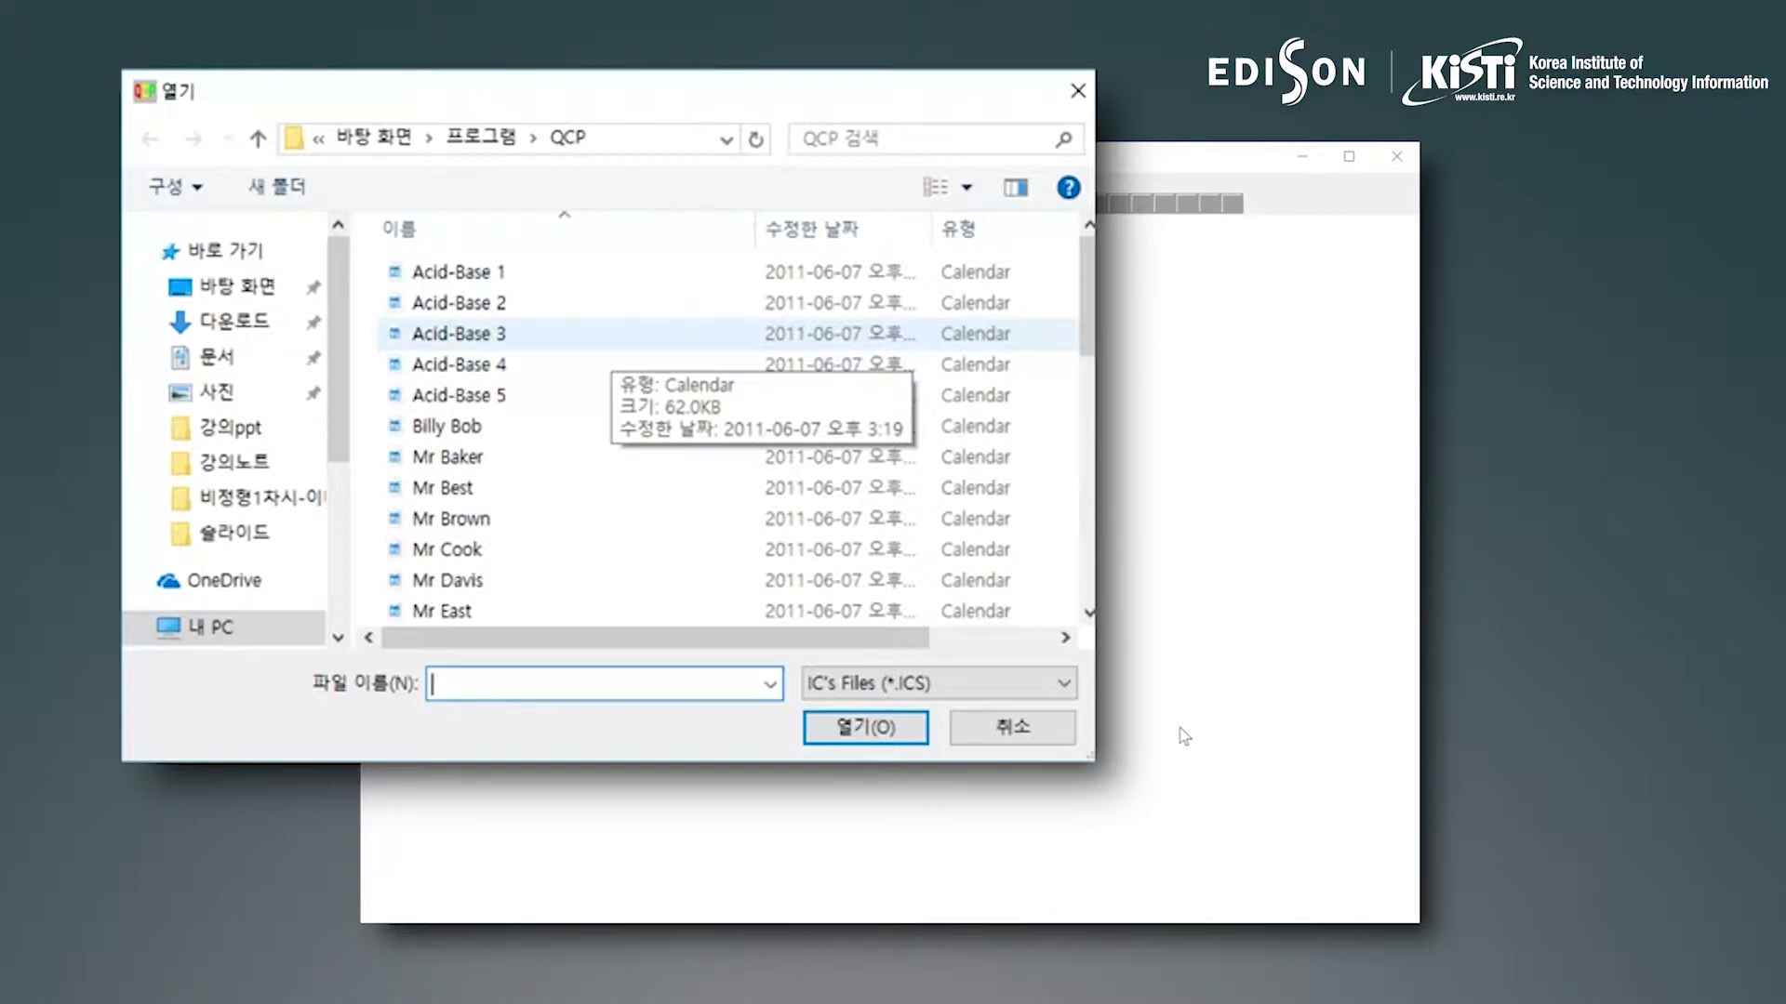
scroll(558, 486, down, 4)
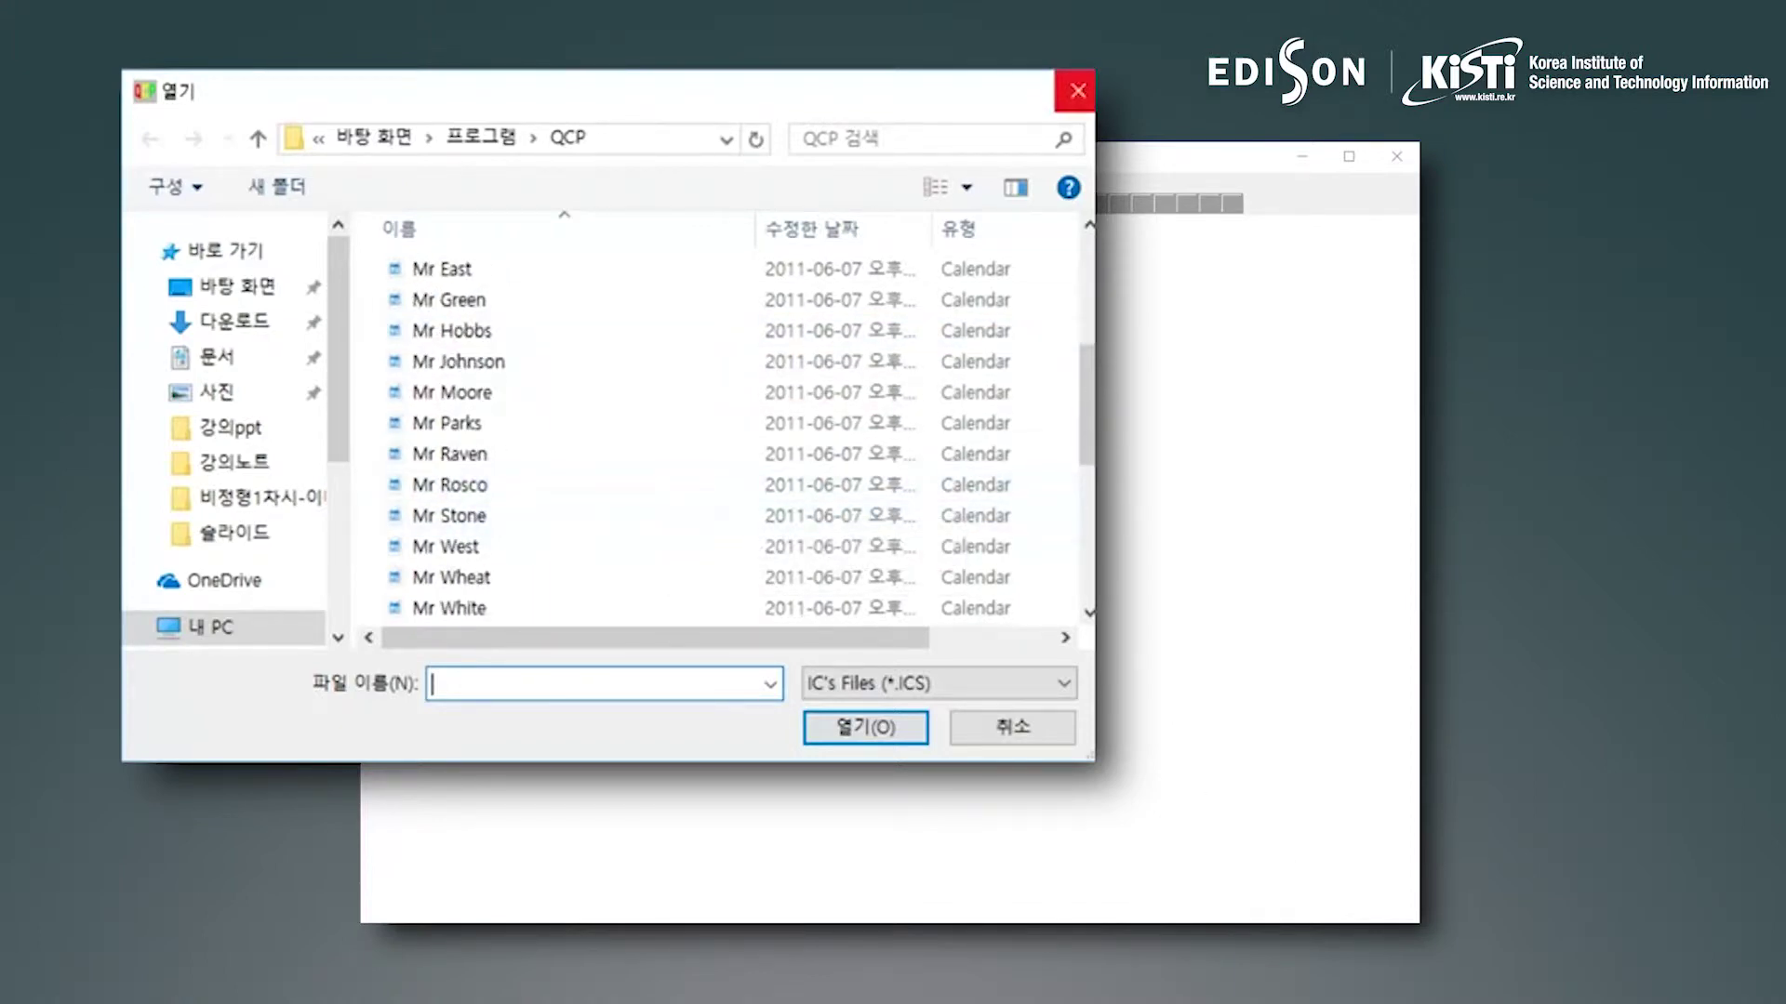
click(1077, 90)
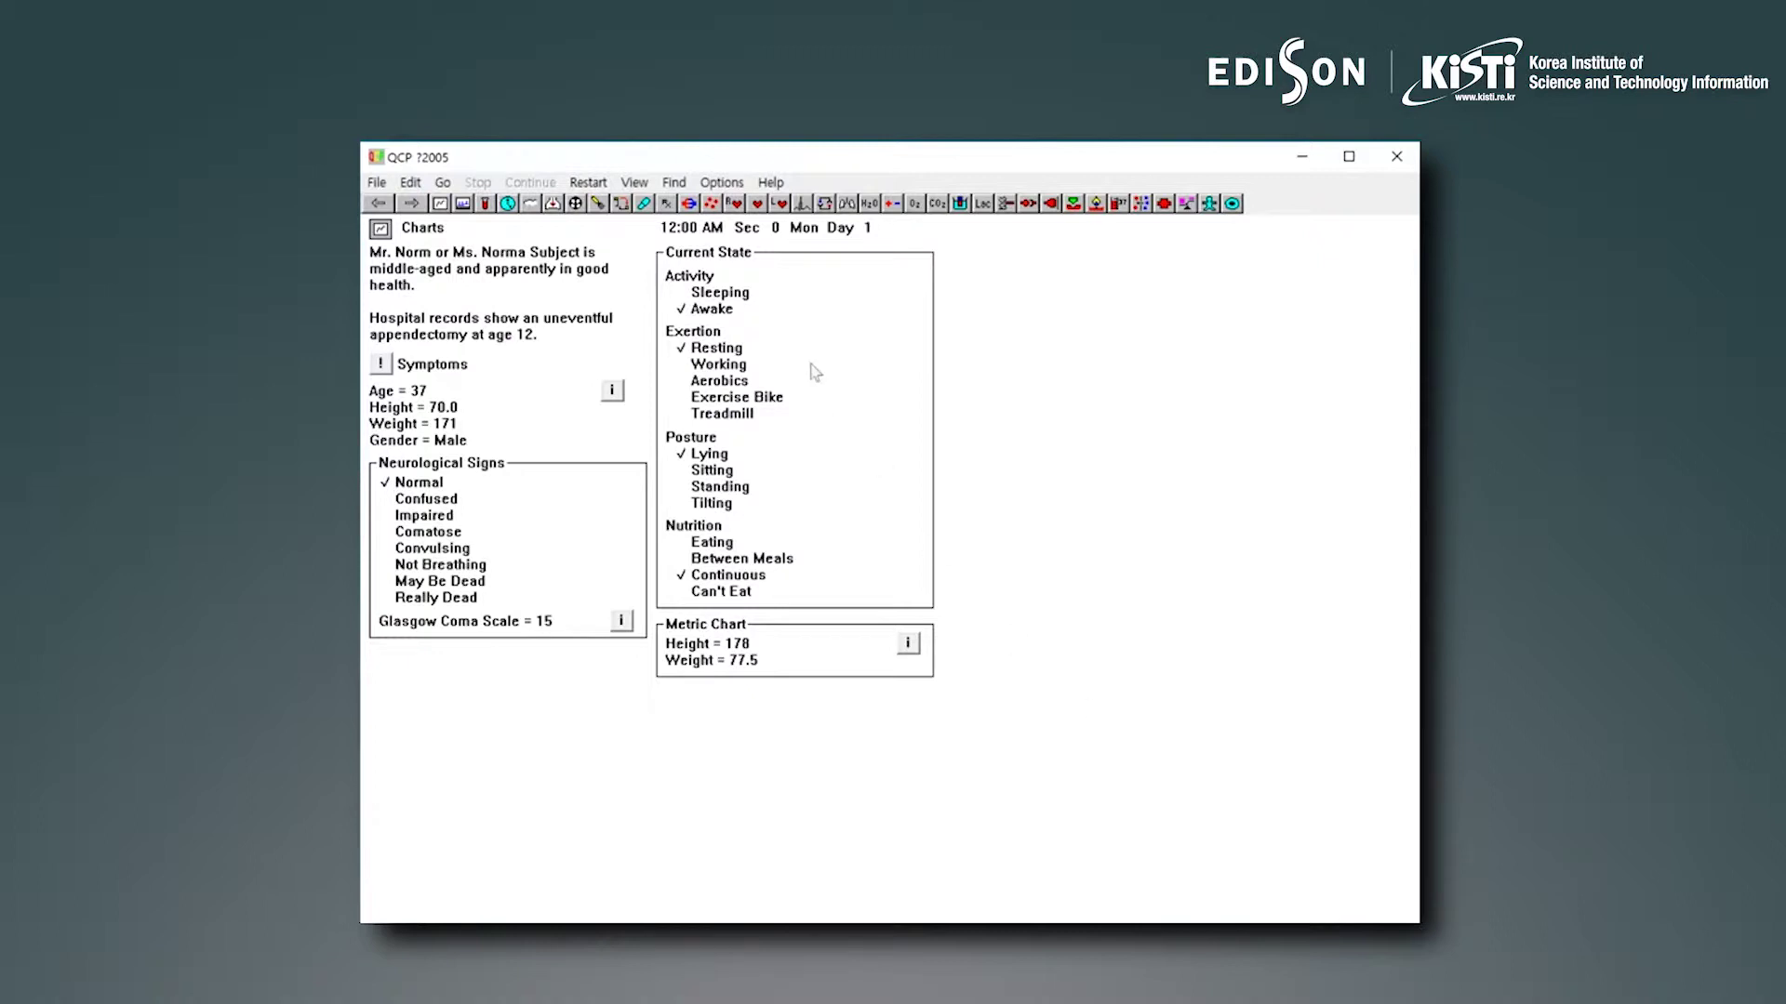
Advance the simulation to 12:00 AM on Day 2, continuing the run after it is interrupted partway
key(alt+g)
click(443, 182)
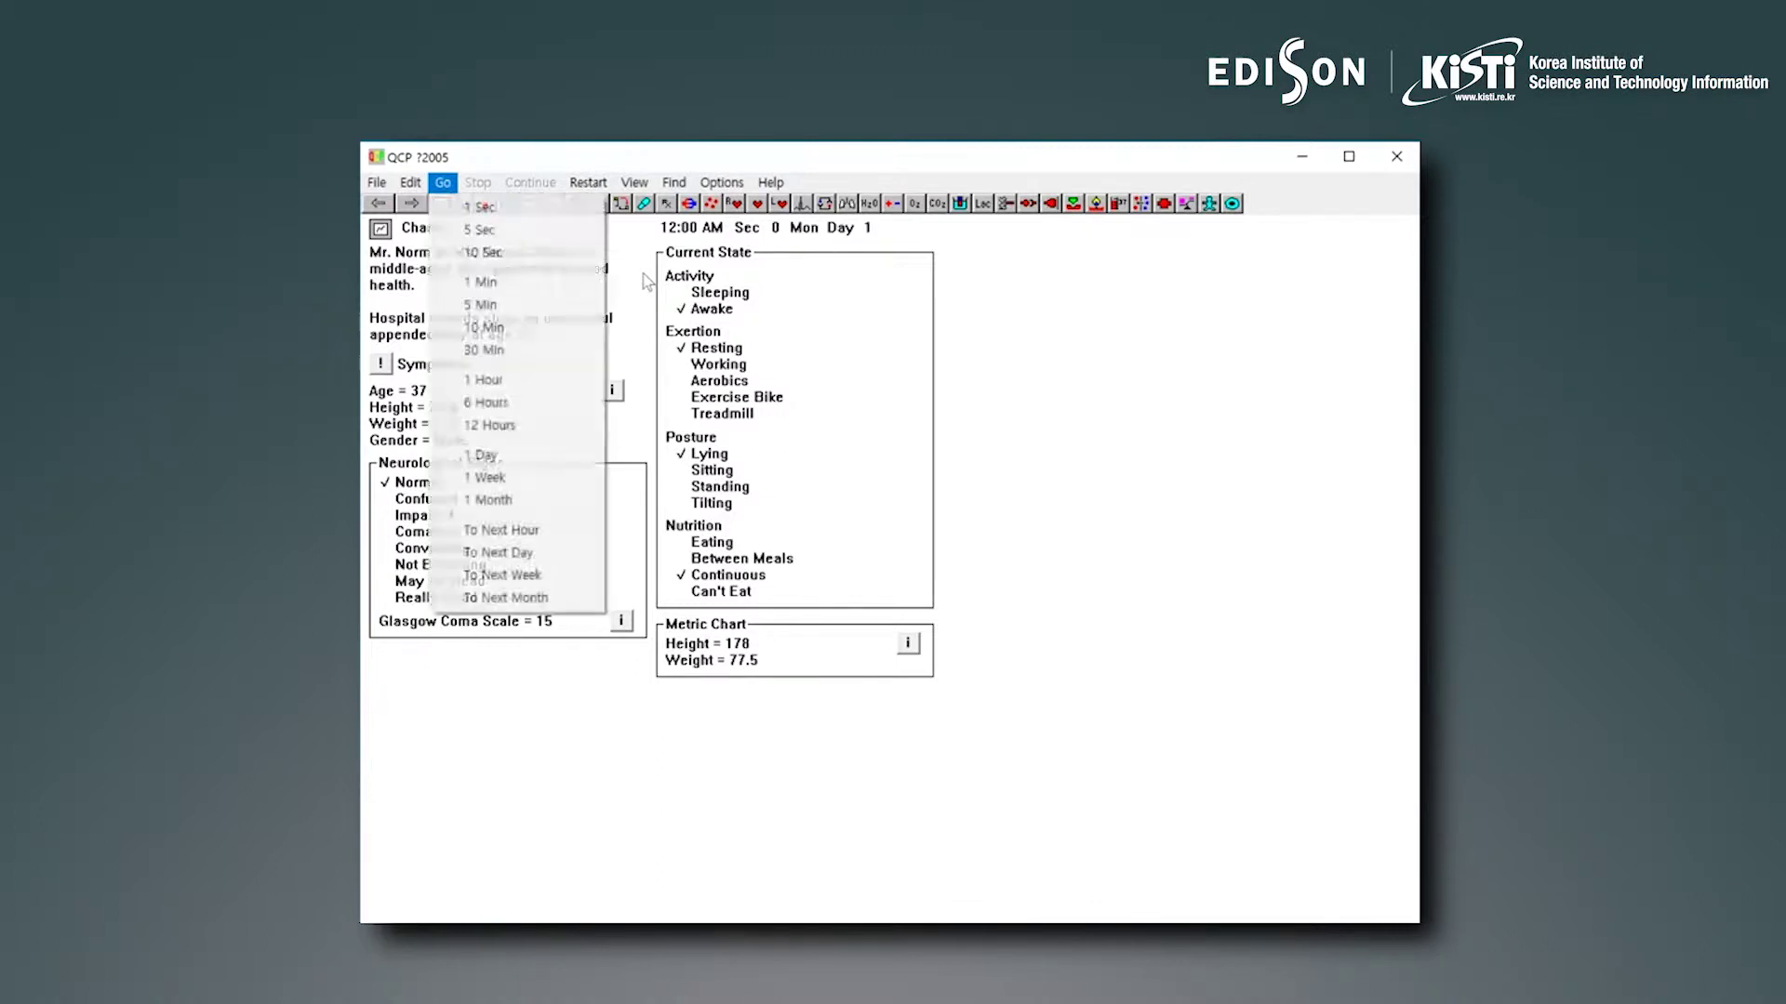
key(Up)
key(Down)
key(Return)
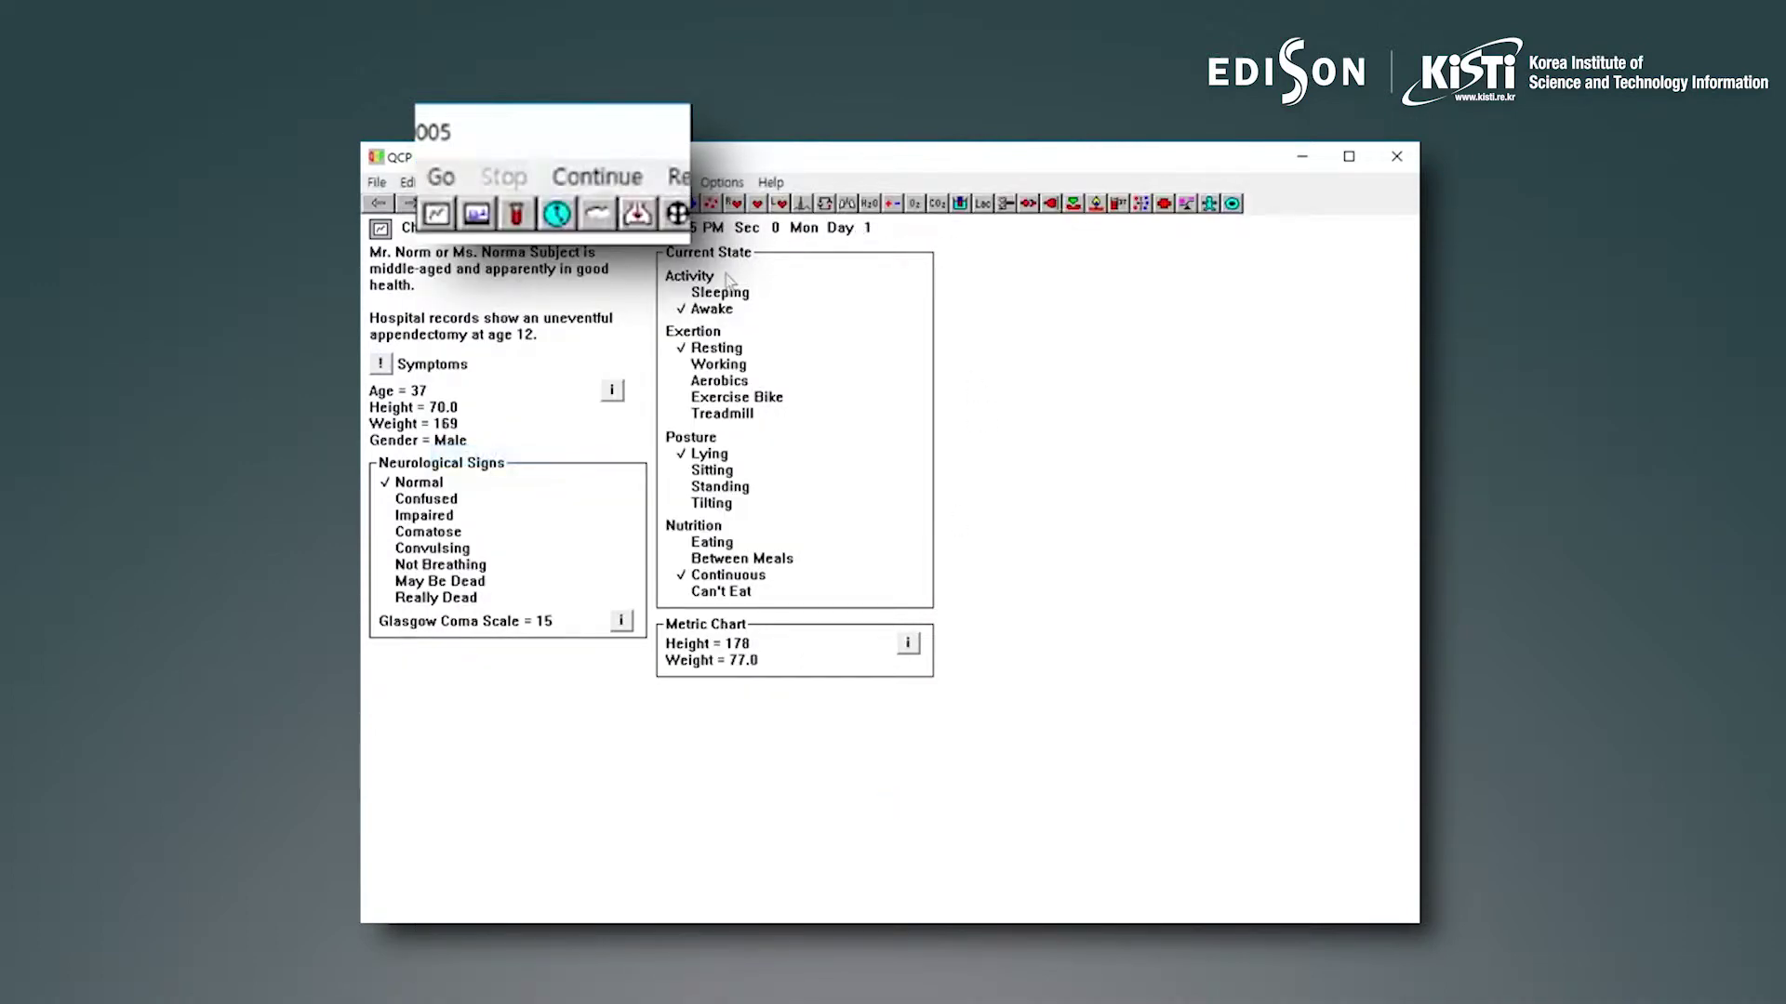
key(alt+c)
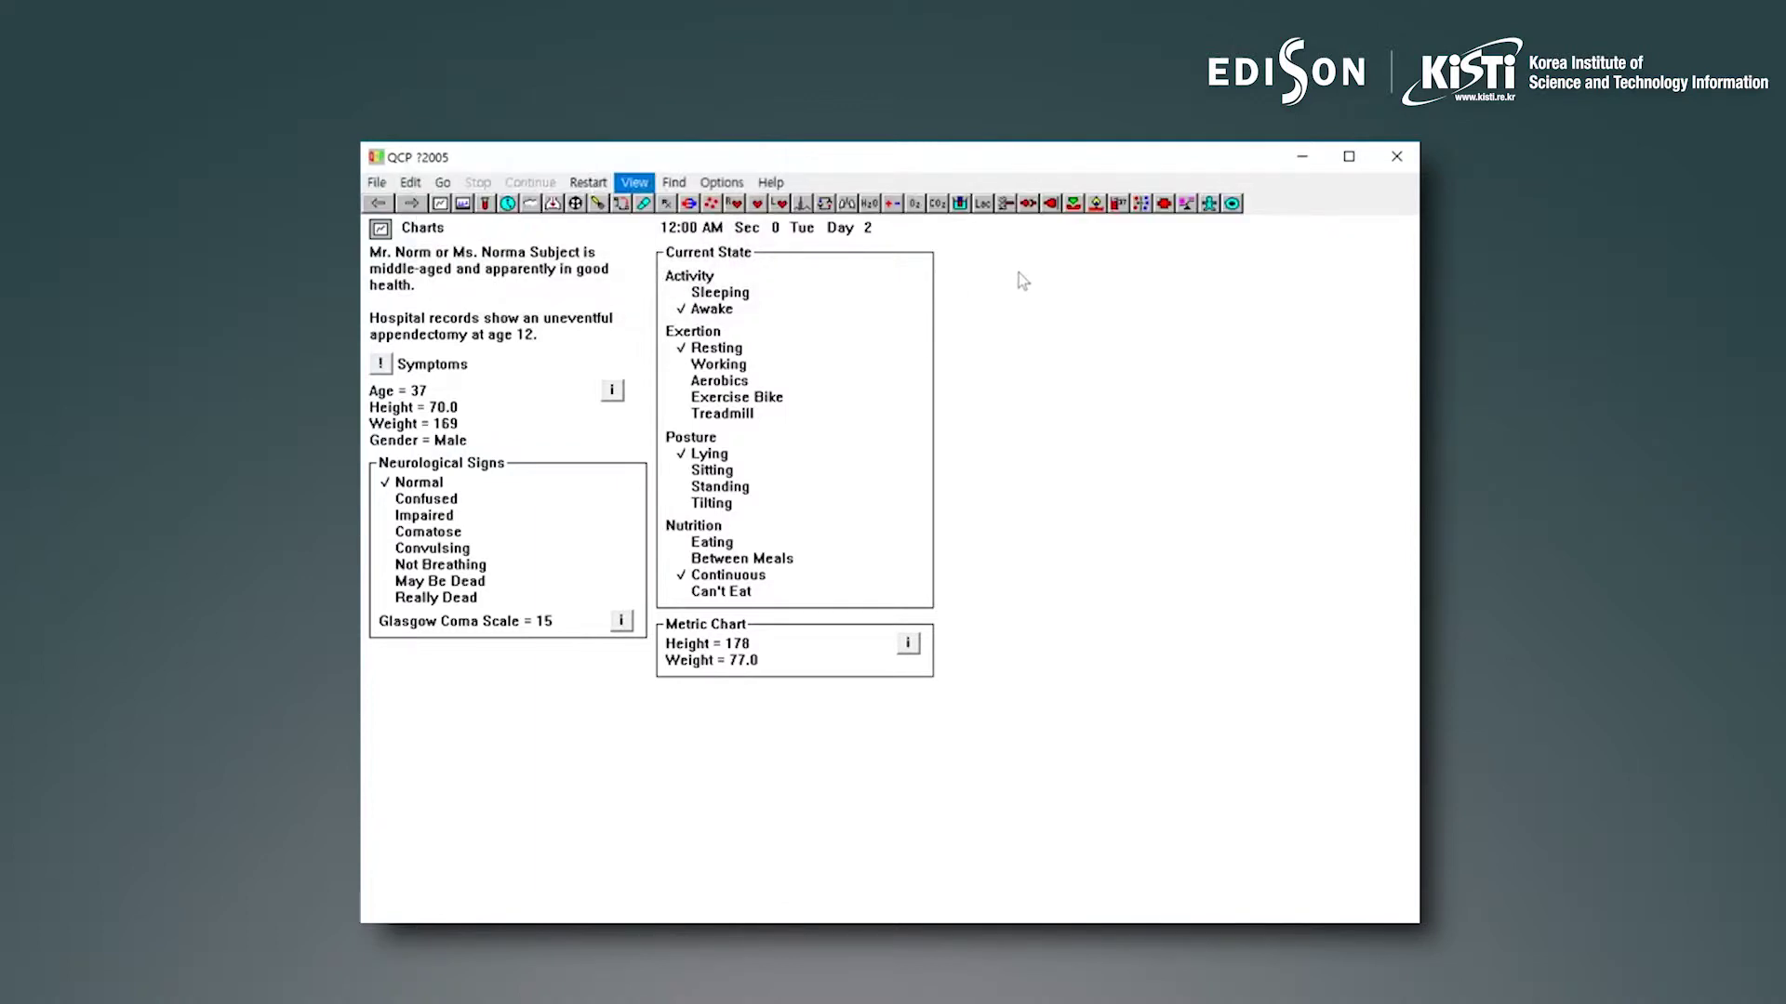
Show the Orthostasis and Organ Details button sets in addition to the clinical and basic physiology ones
key(Return)
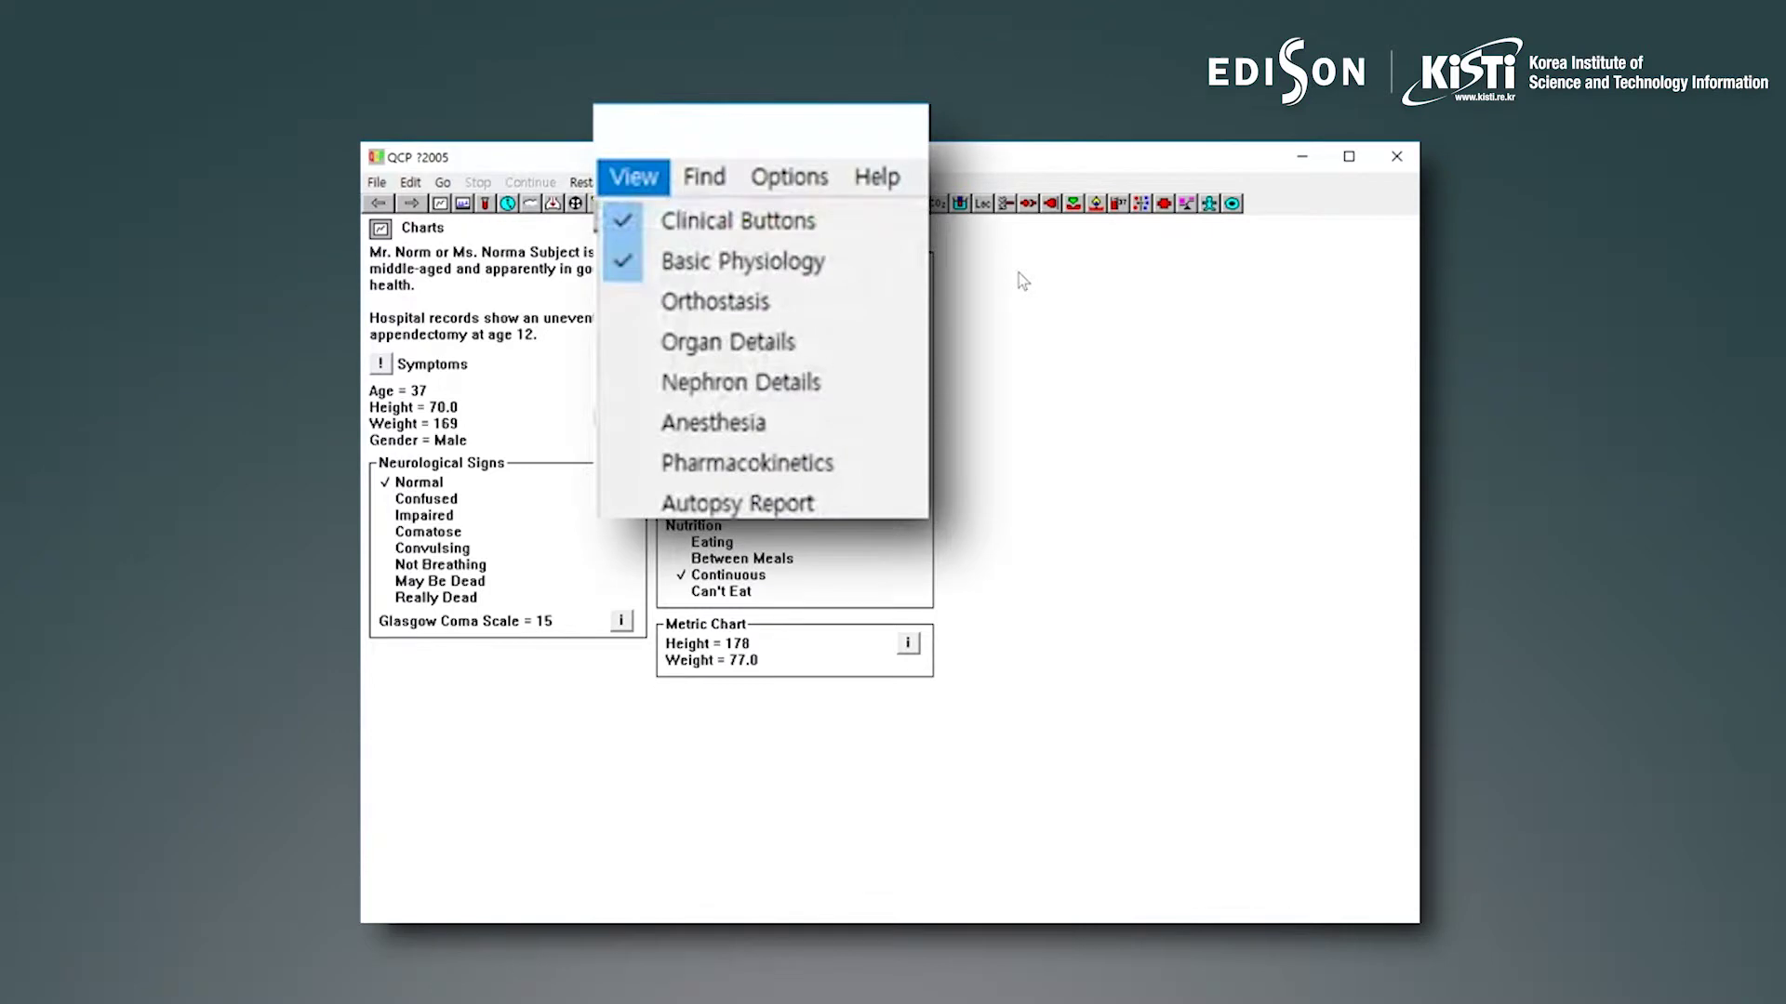
key(Down)
key(Down)
key(Return)
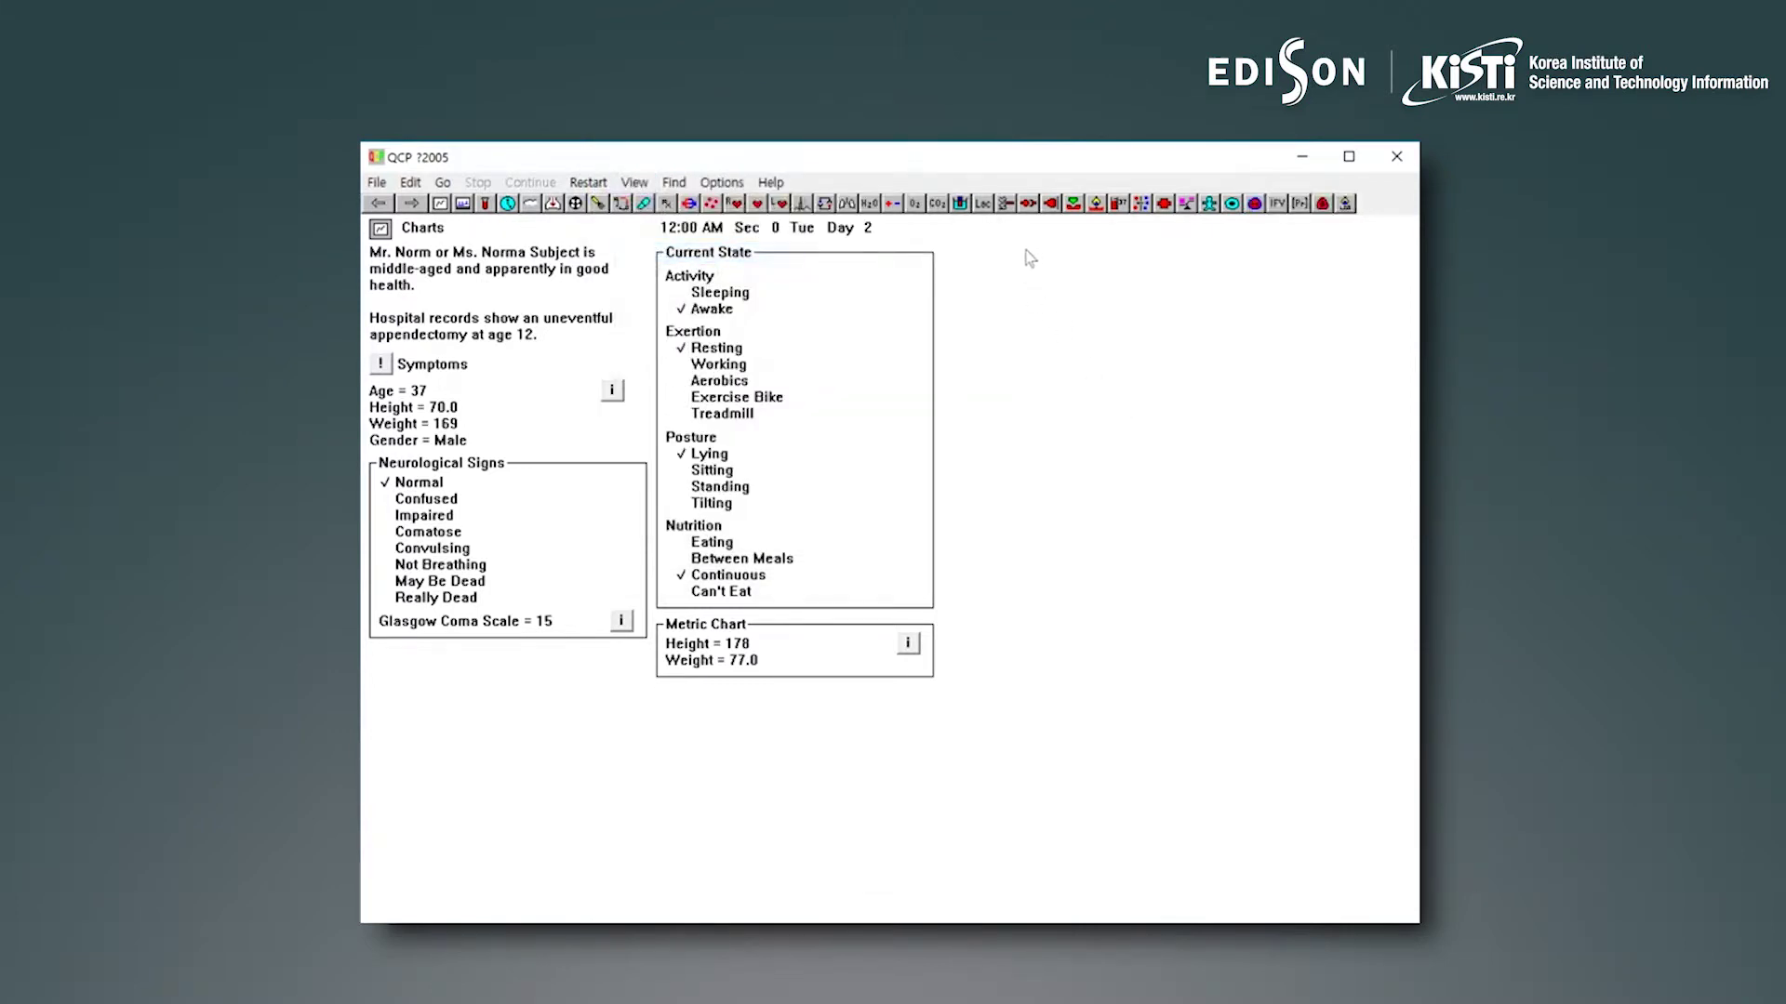
key(alt+v)
key(Down)
key(Return)
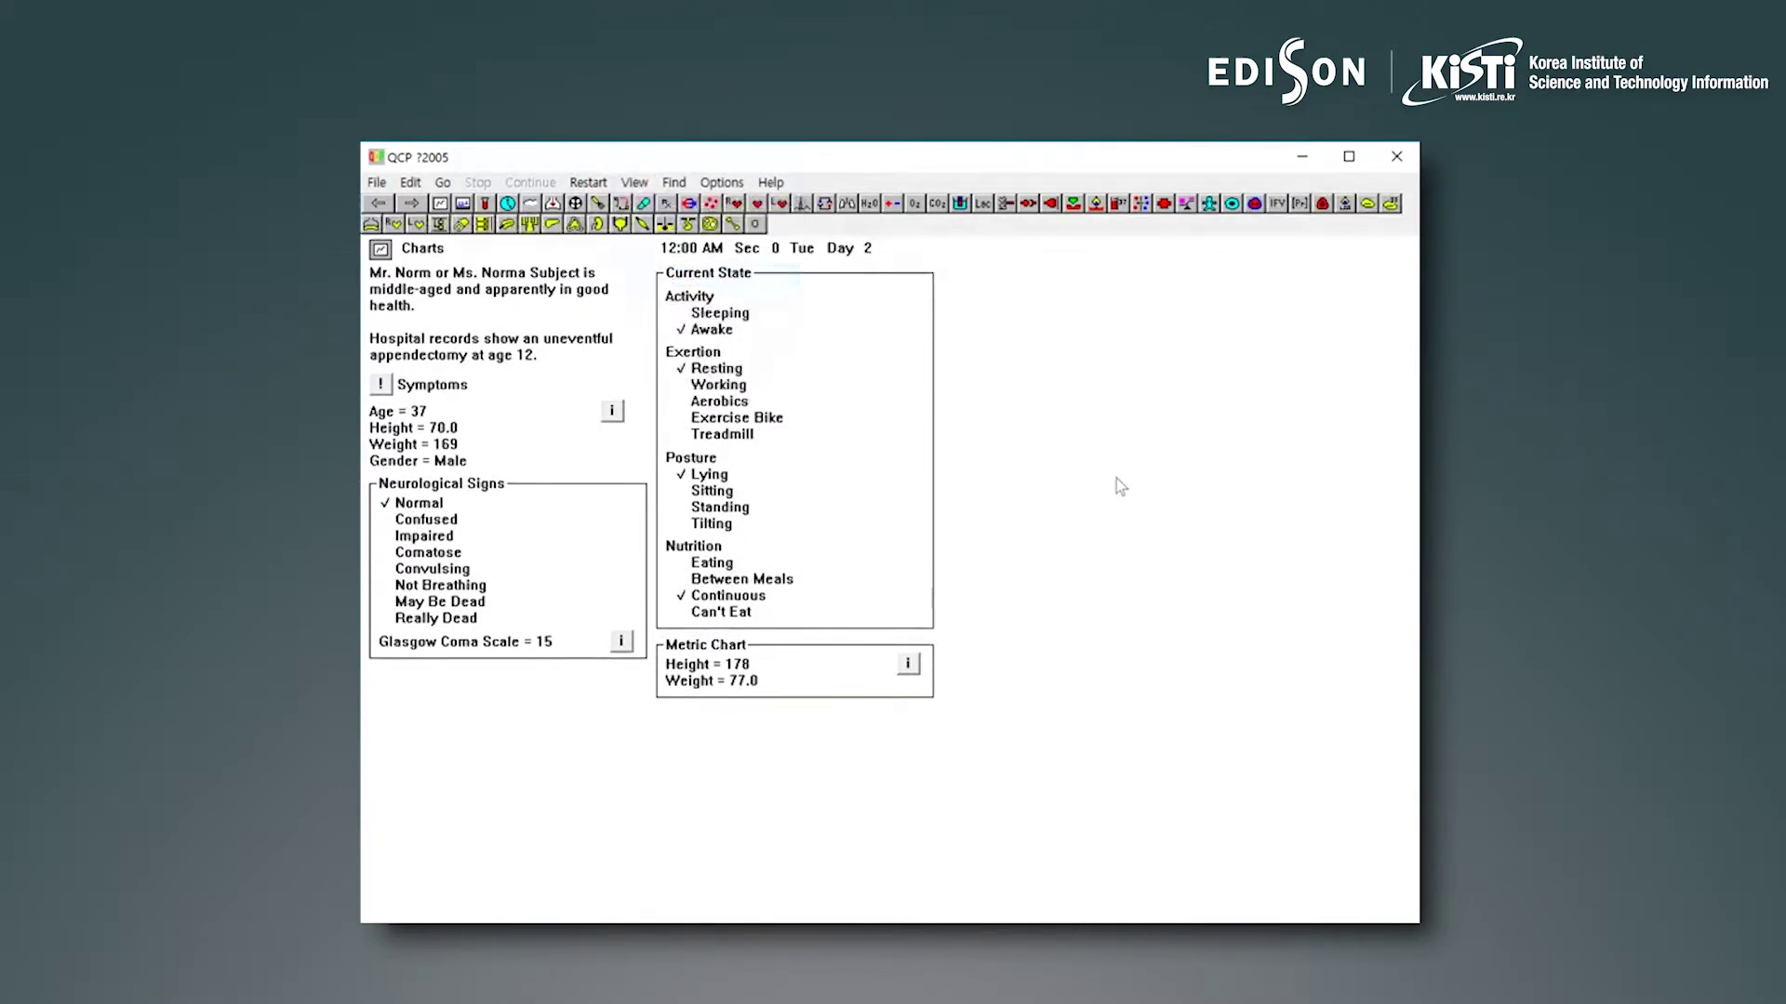
Hide the Organ Details and Orthostasis button sets again
key(alt+v)
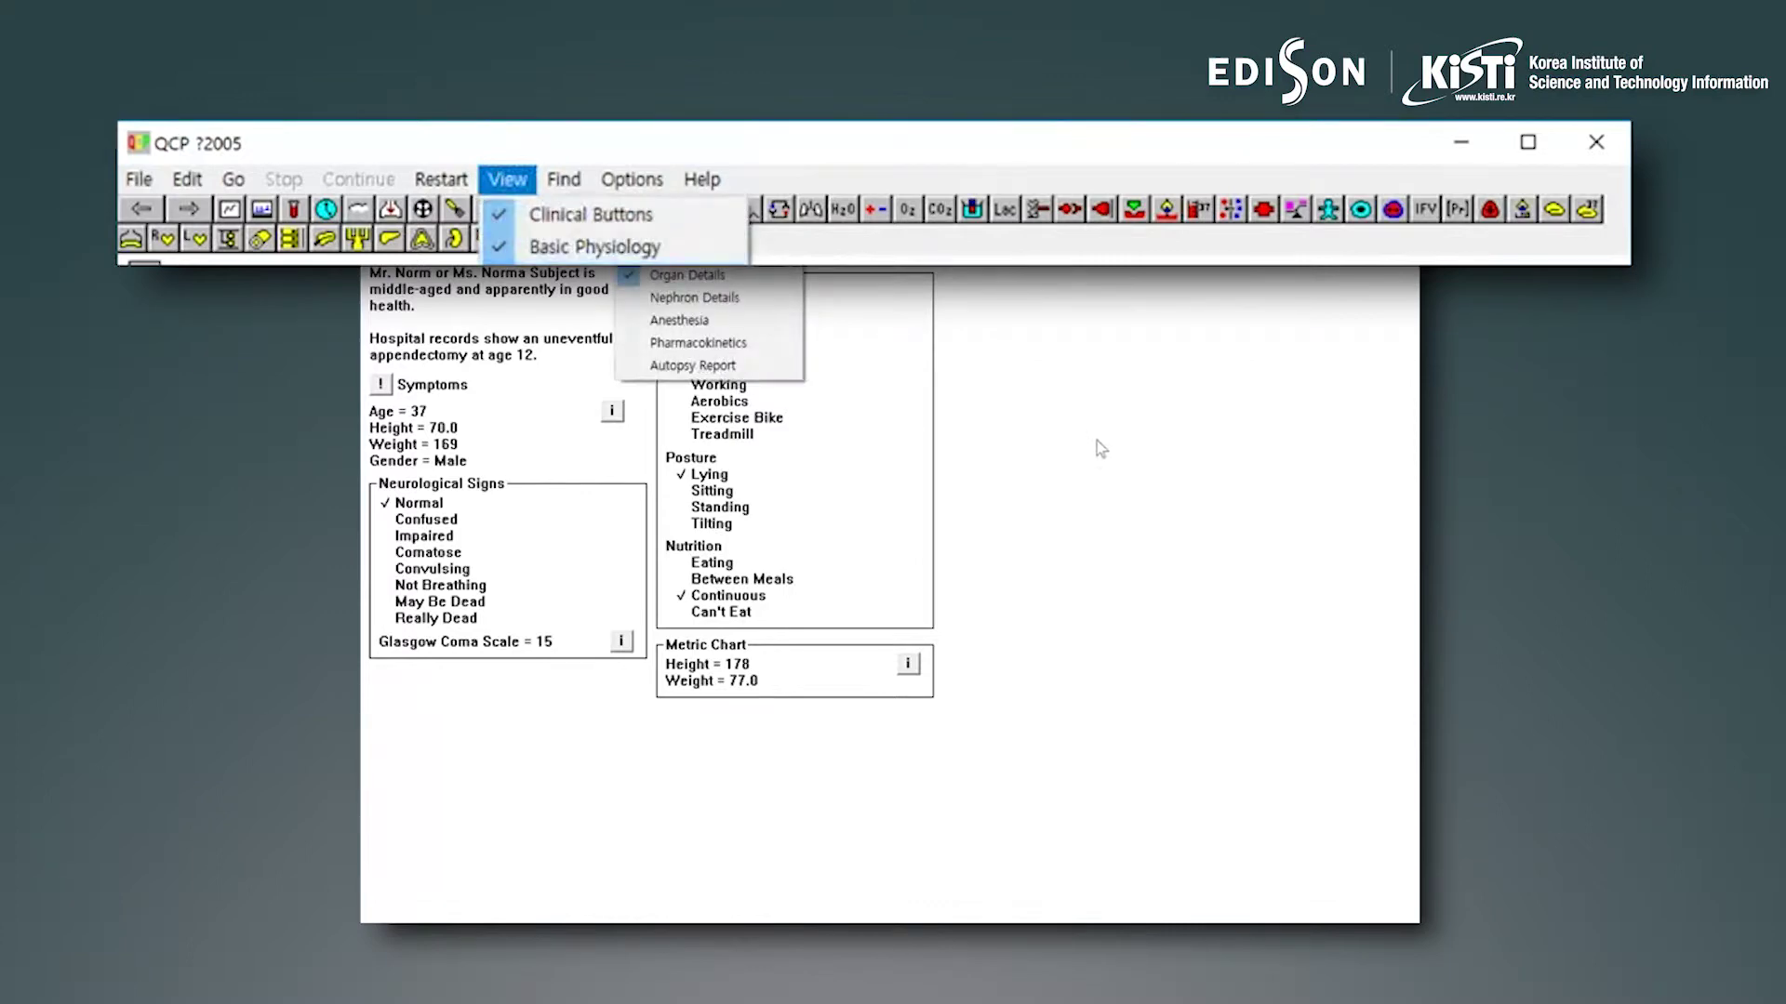
key(Return)
key(alt+v)
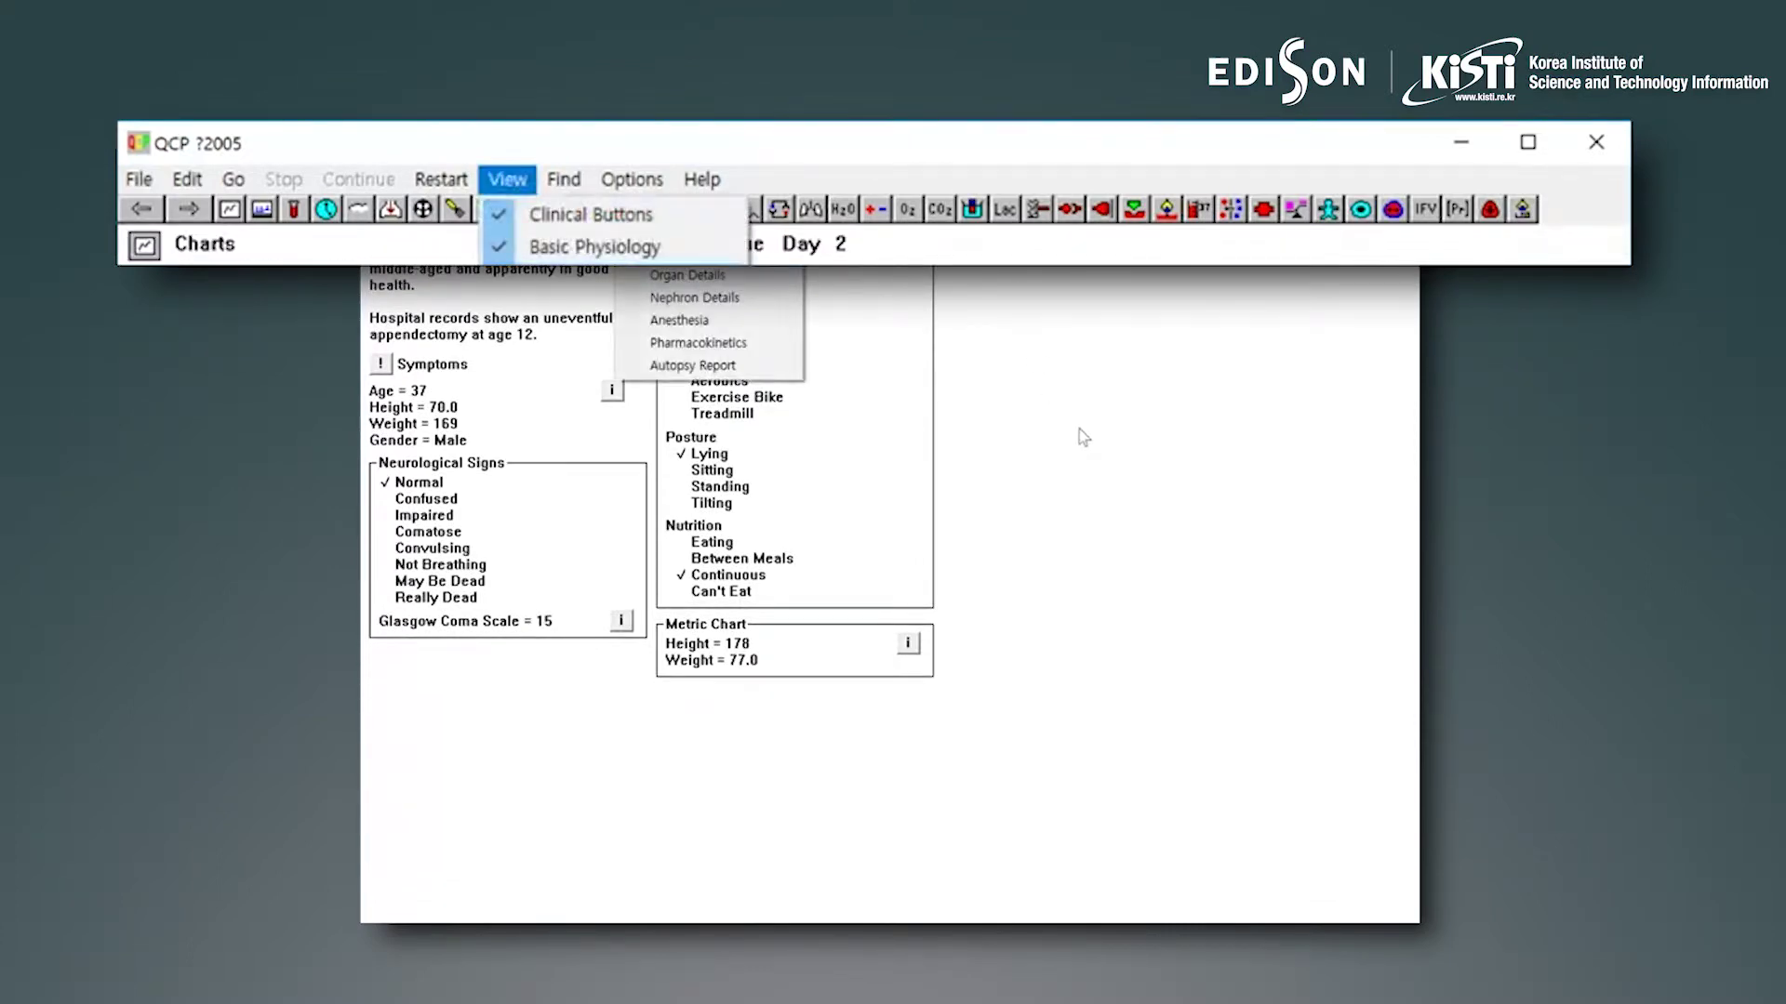
key(Return)
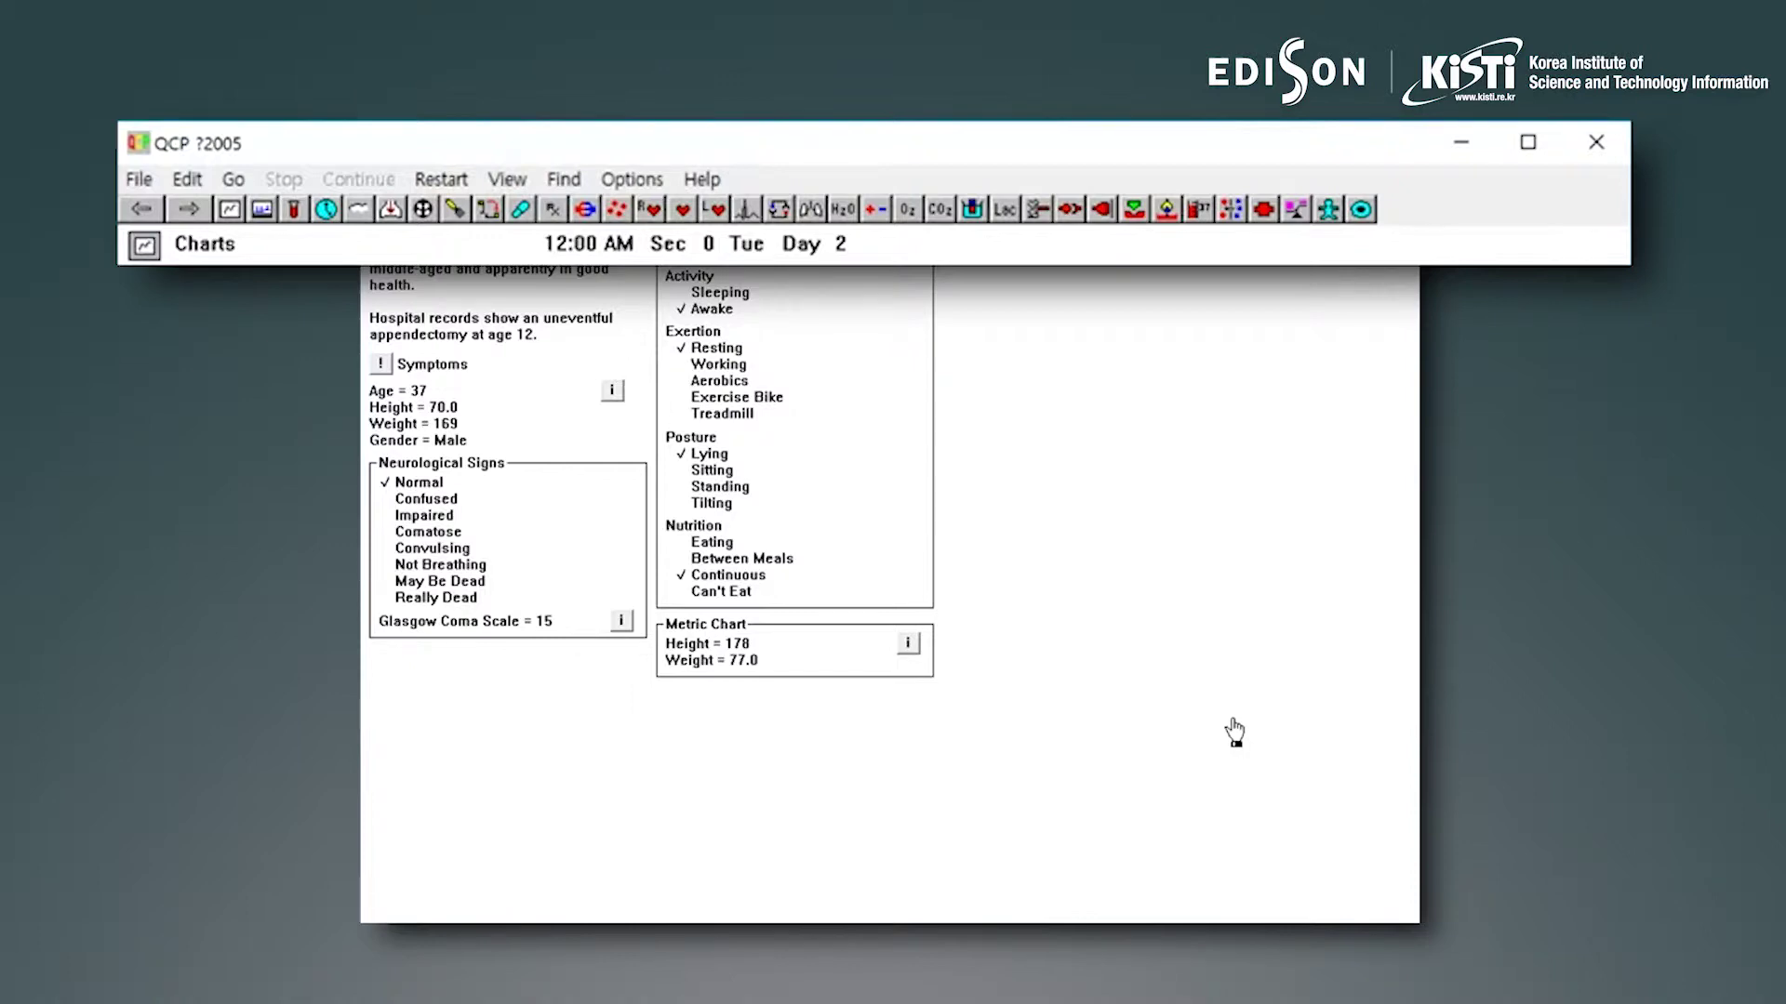
Toggle the display of the Nephron Details button set
key(alt+v)
key(Down)
key(Down)
key(Down)
key(Down)
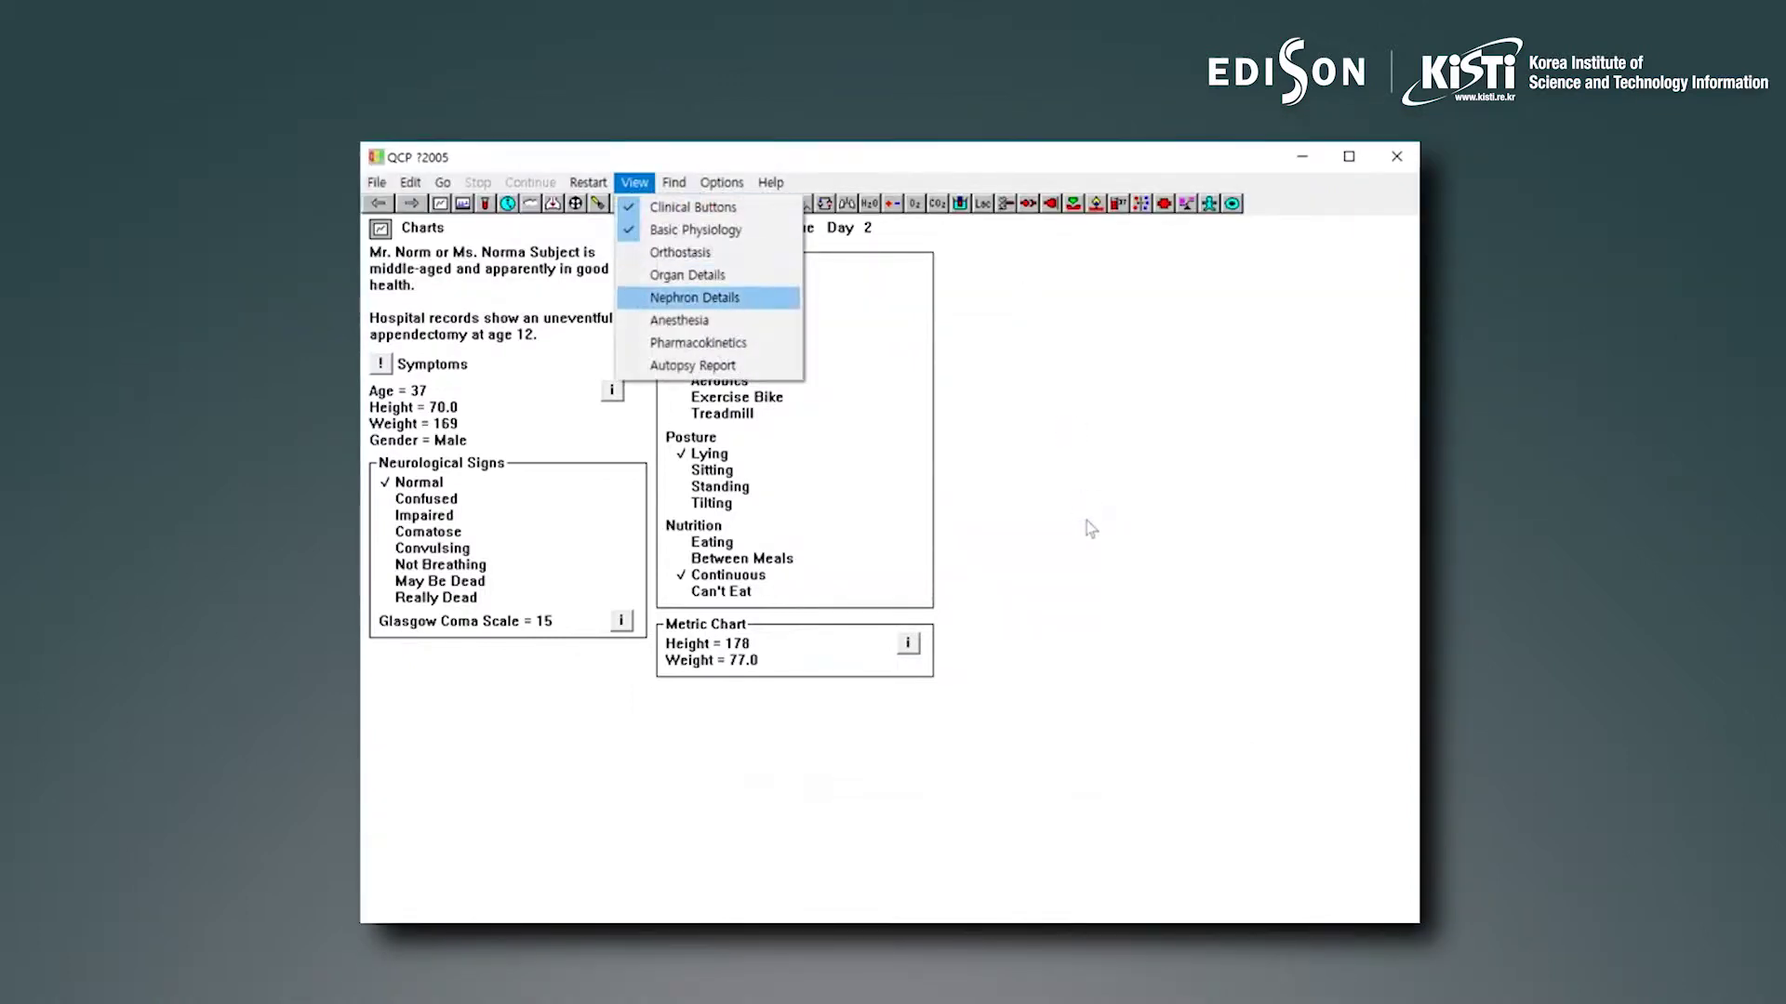
key(Return)
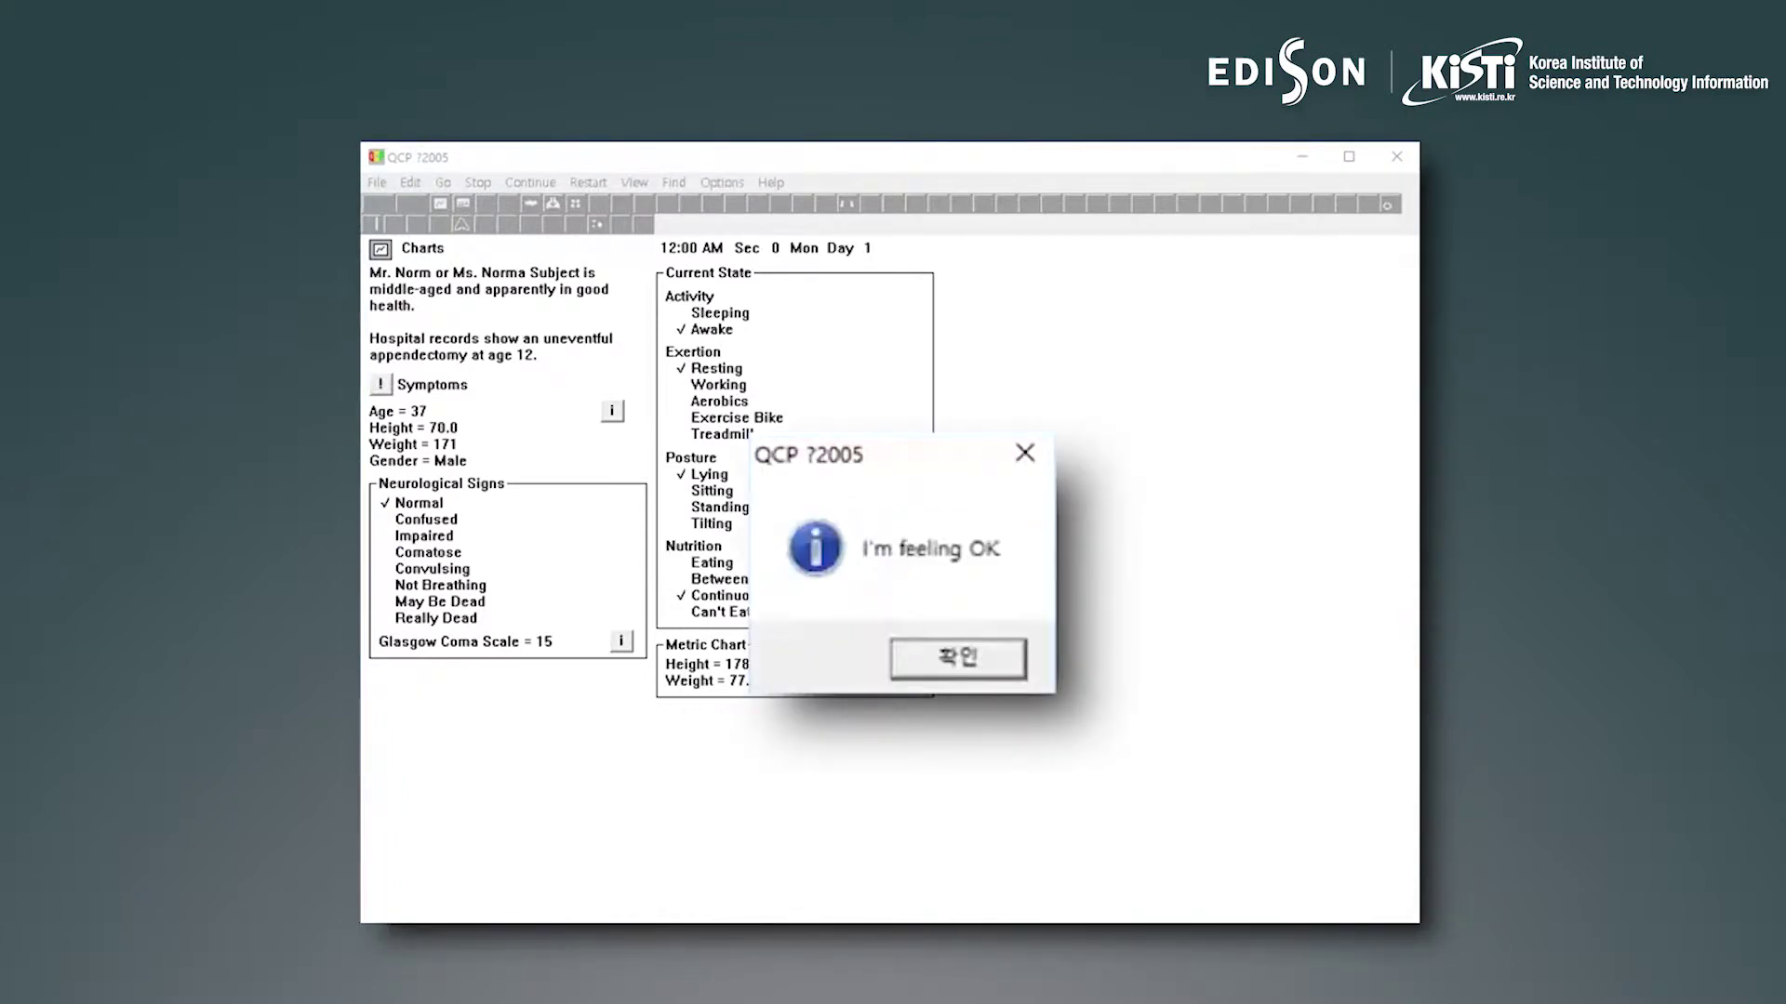
Dismiss the patient's symptoms message and review the typical values and units for the Monitor's vital signs
key(Return)
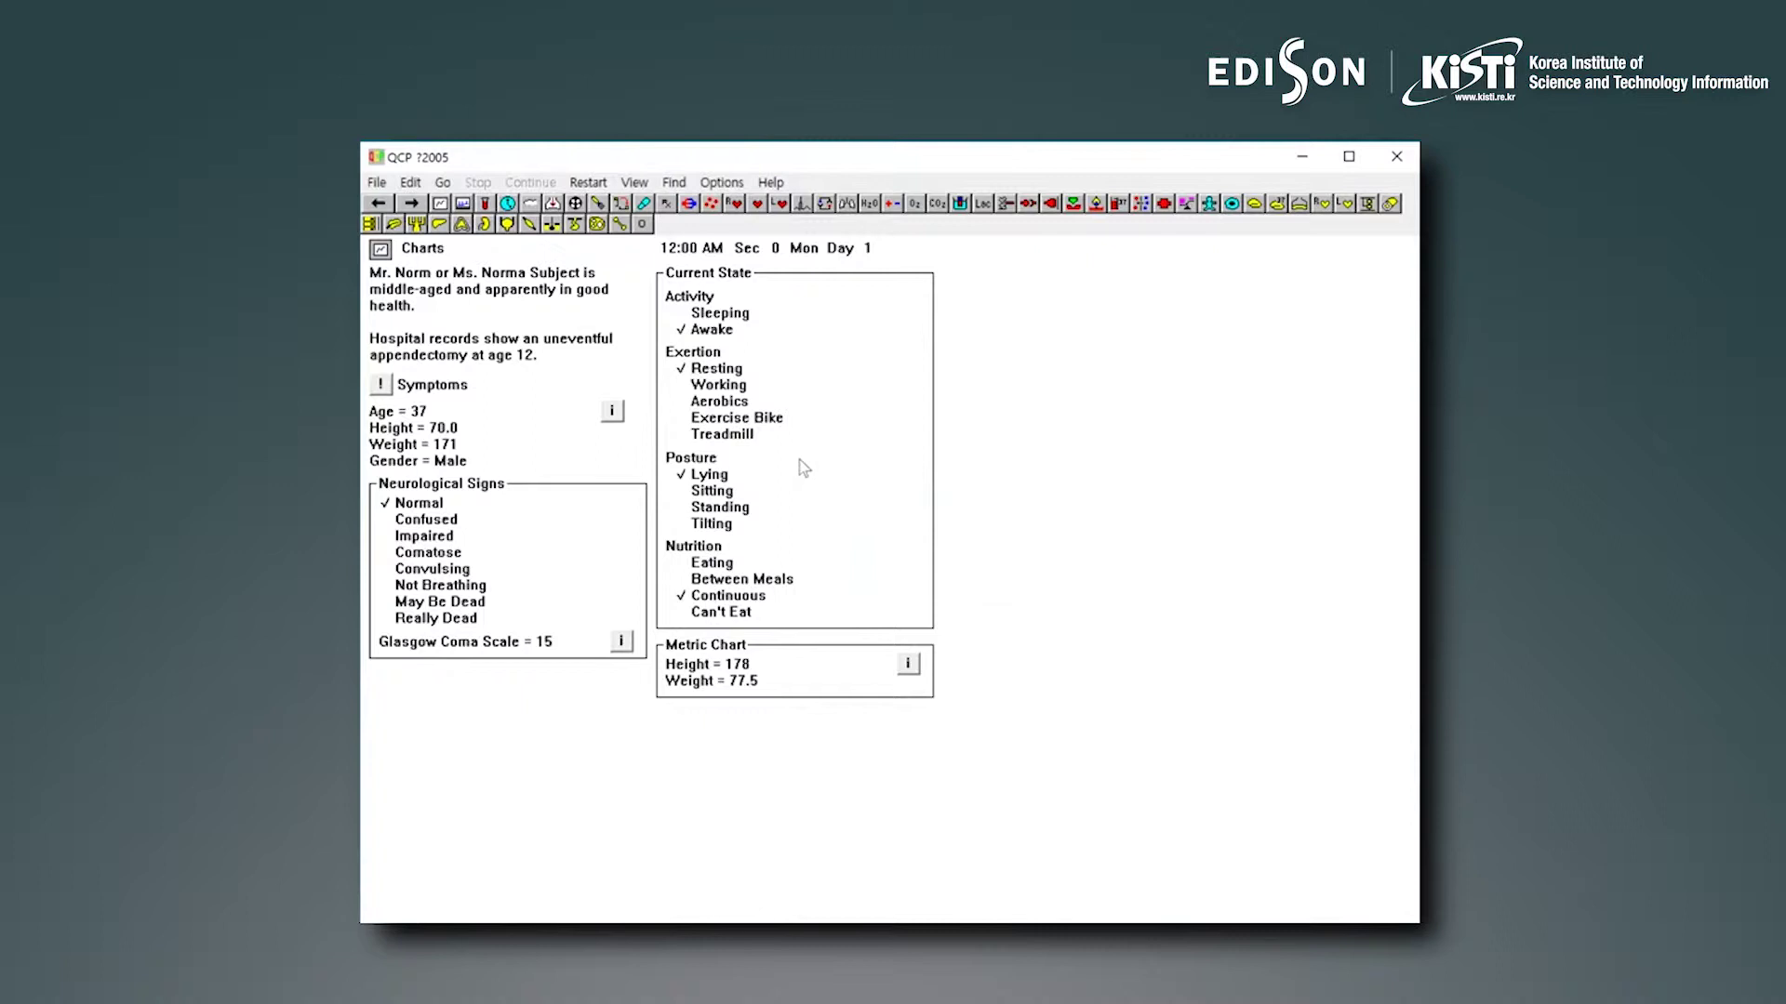
key(Right)
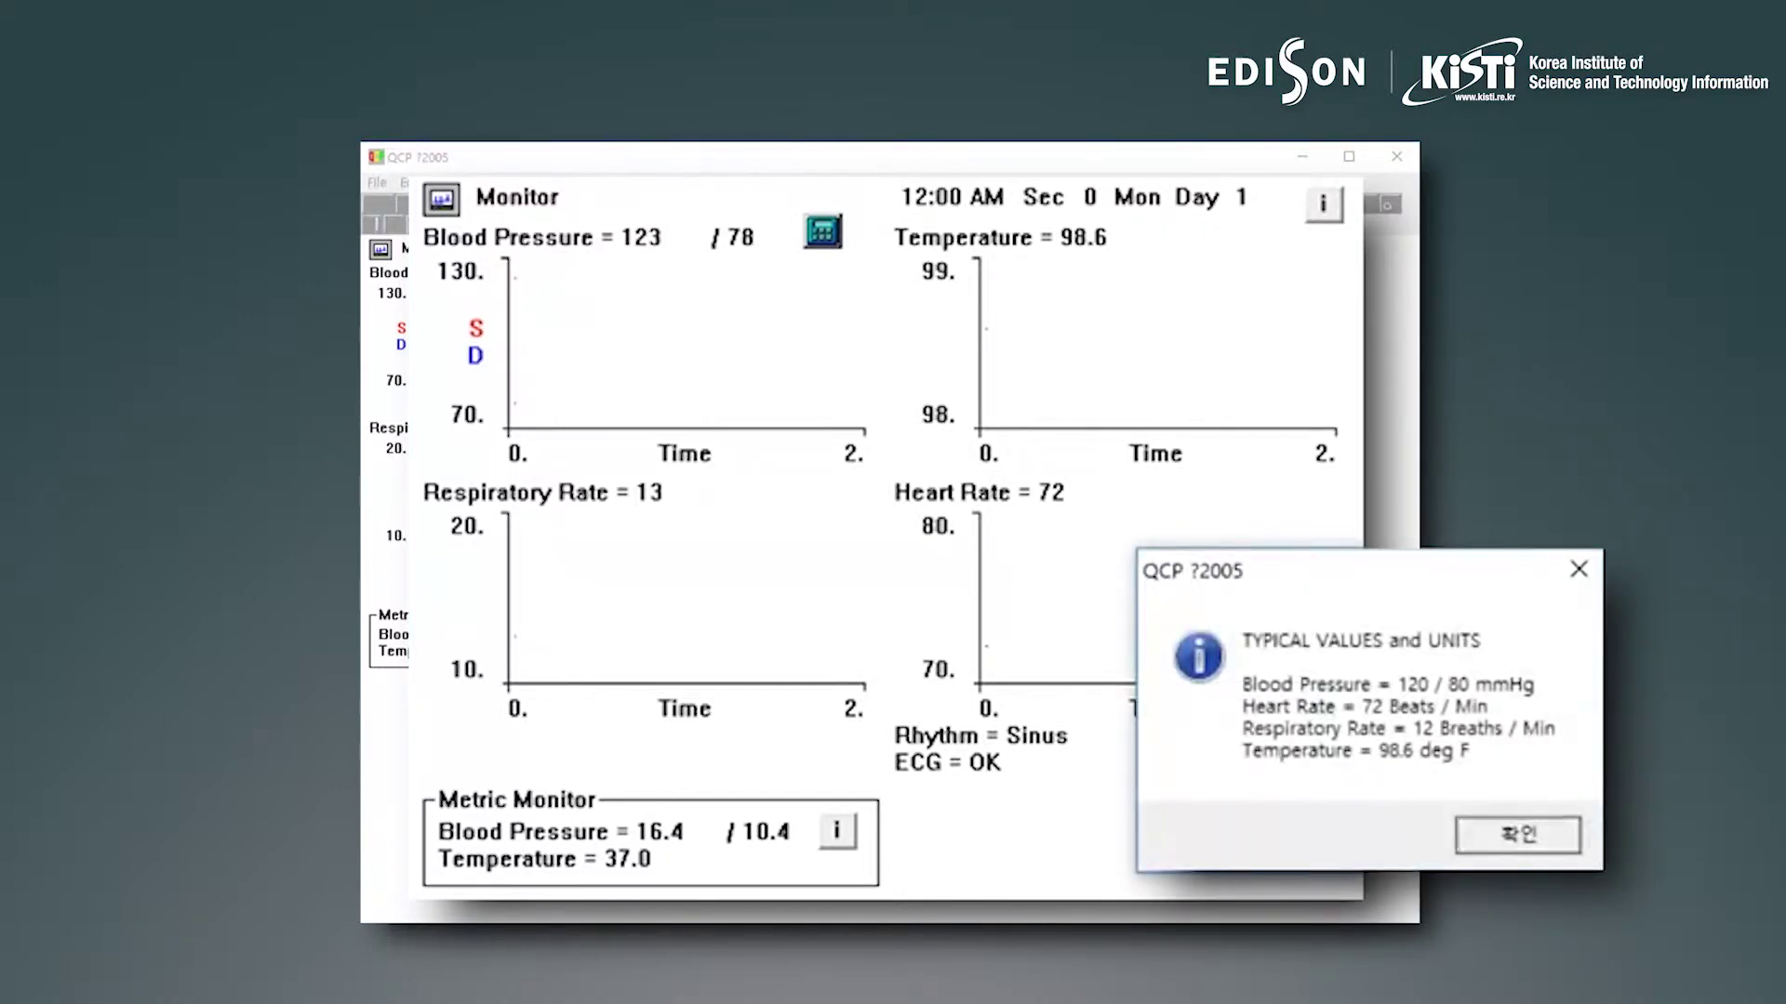
key(Return)
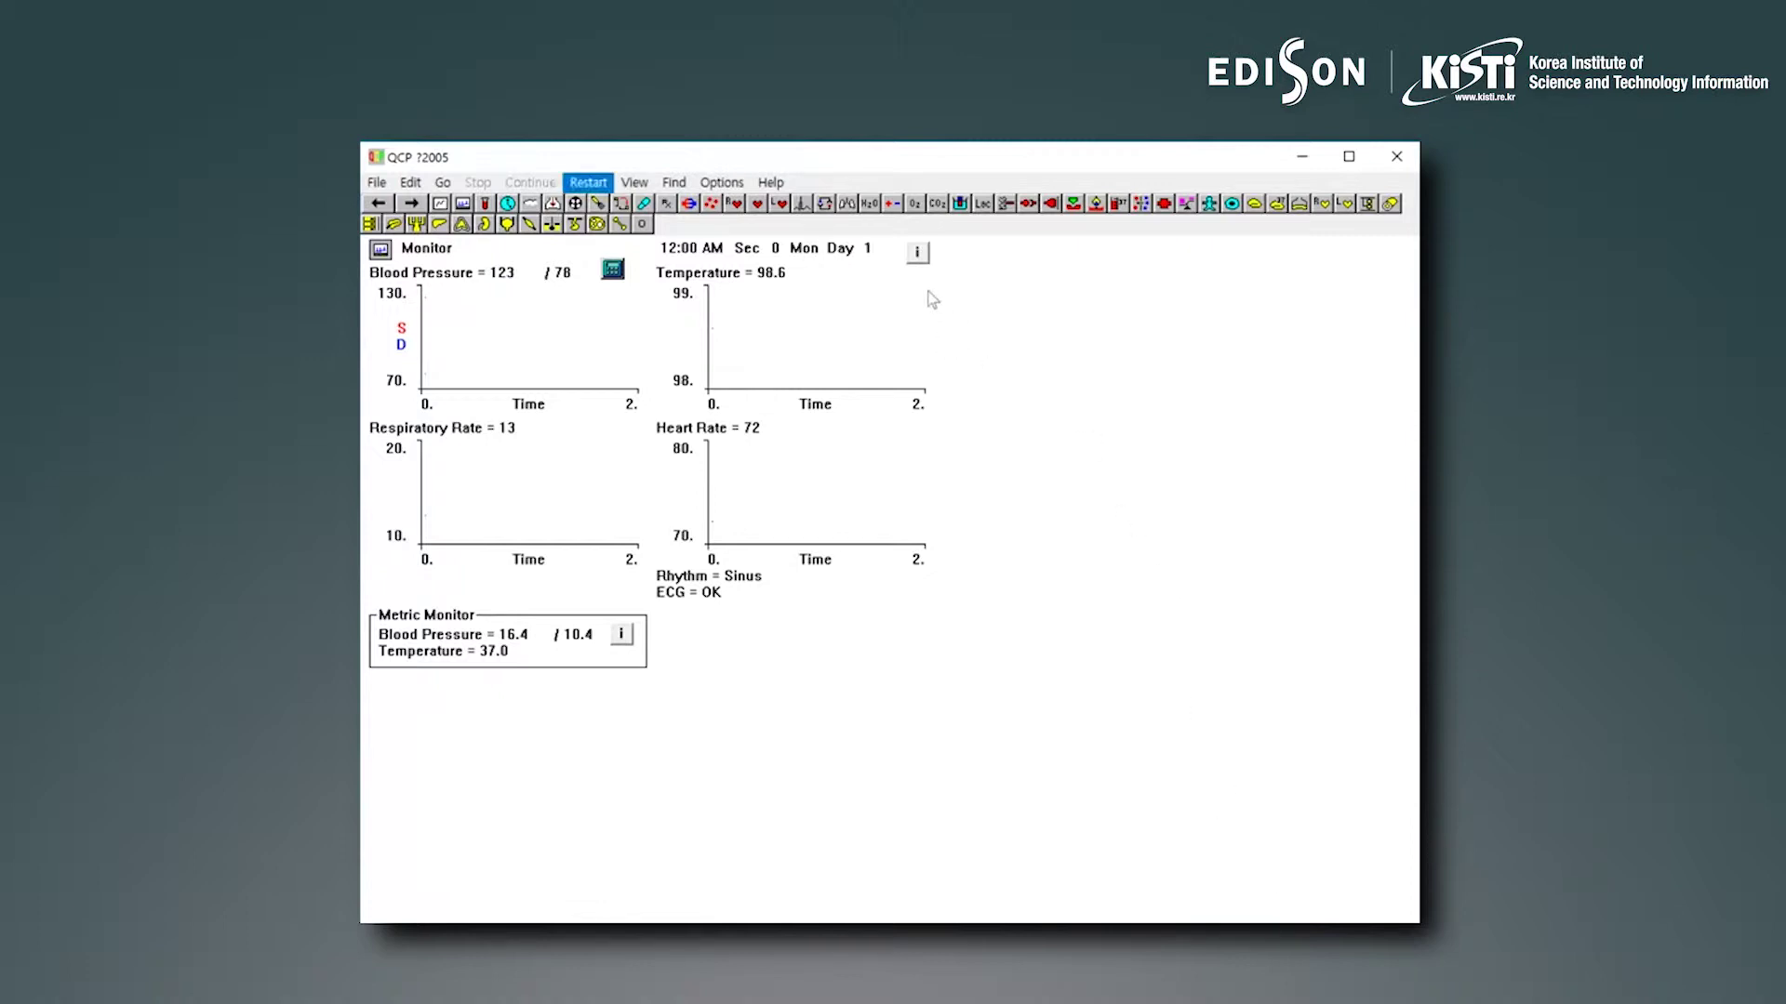
Restart the simulation and advance it by 30 minutes with the subject lying down
key(Return)
click(442, 183)
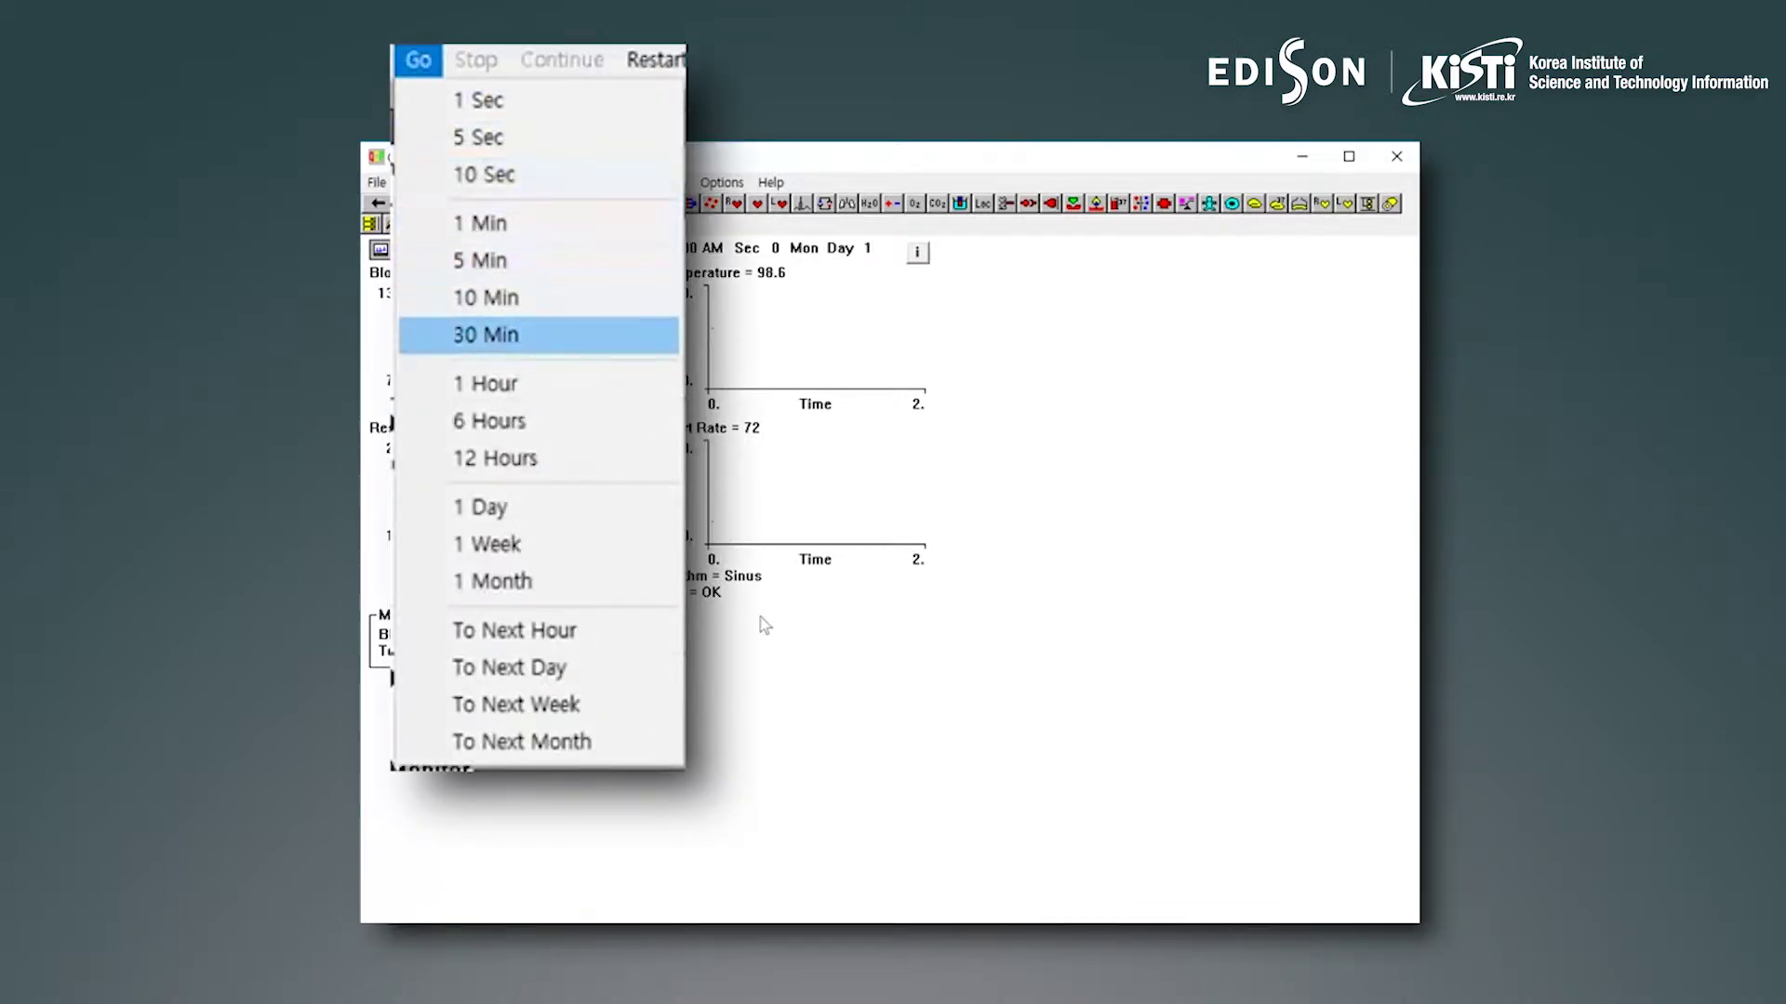
key(Return)
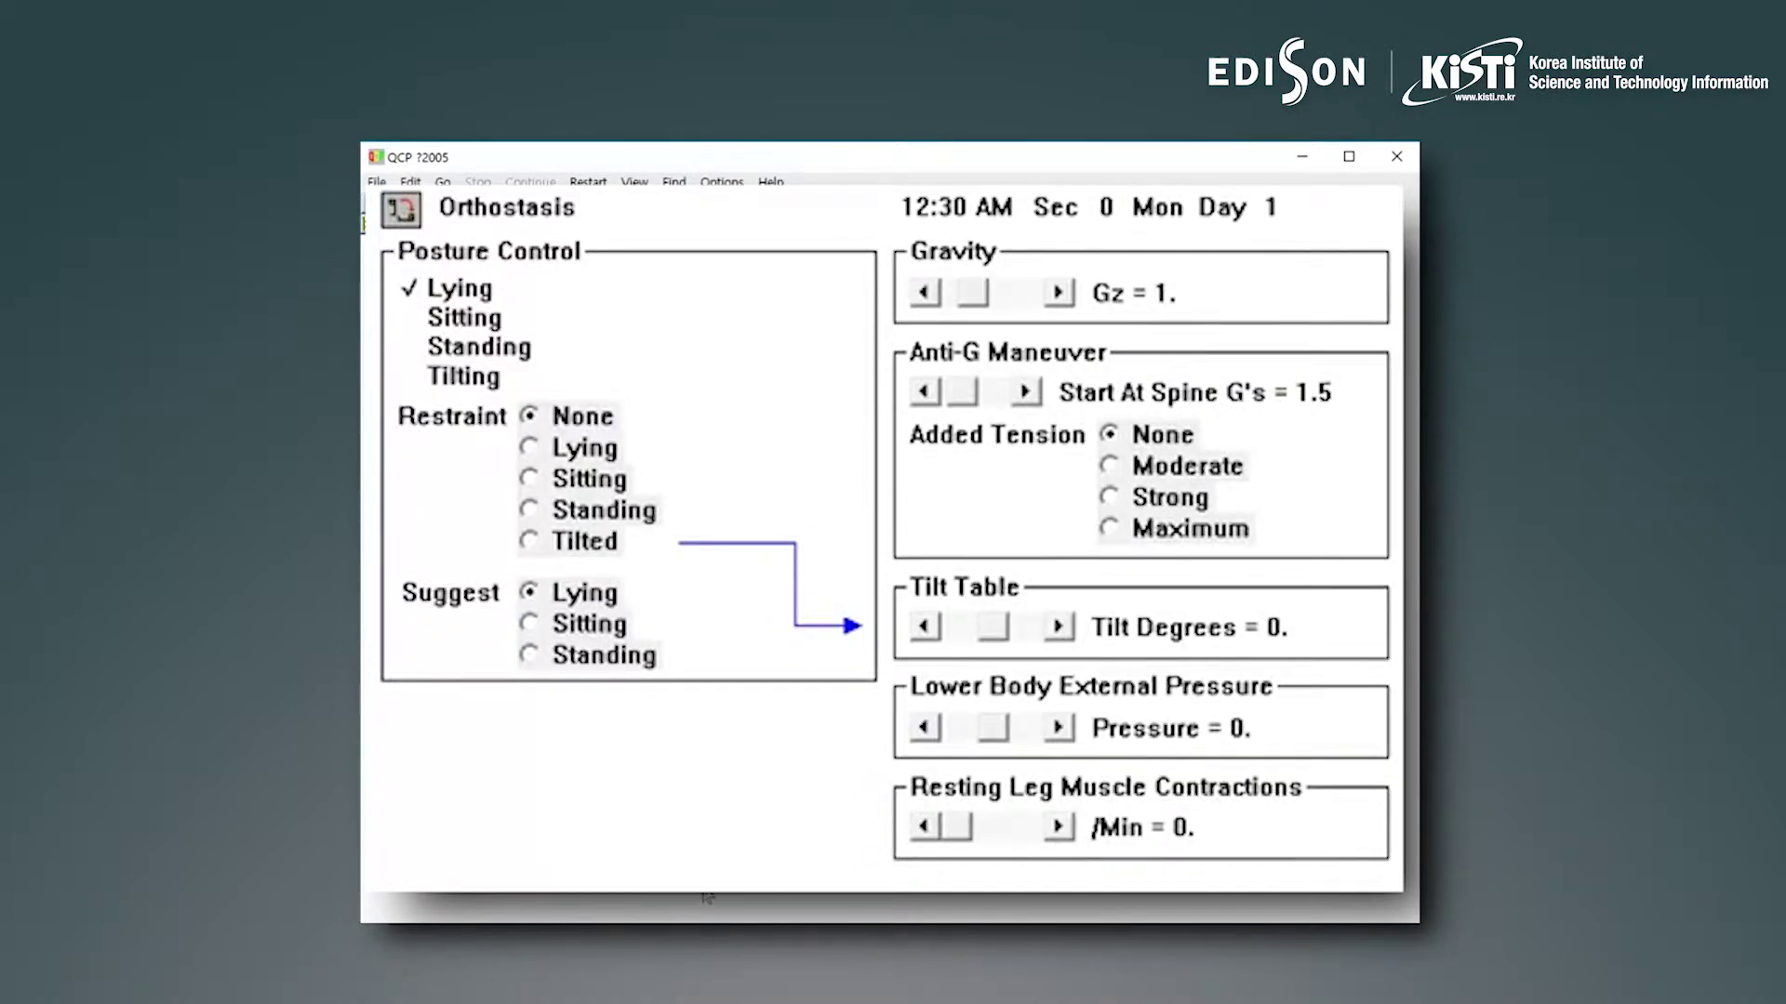
Set the suggested posture to Sitting in Orthostasis and advance the simulation by 30 minutes from the Monitor
key(Down)
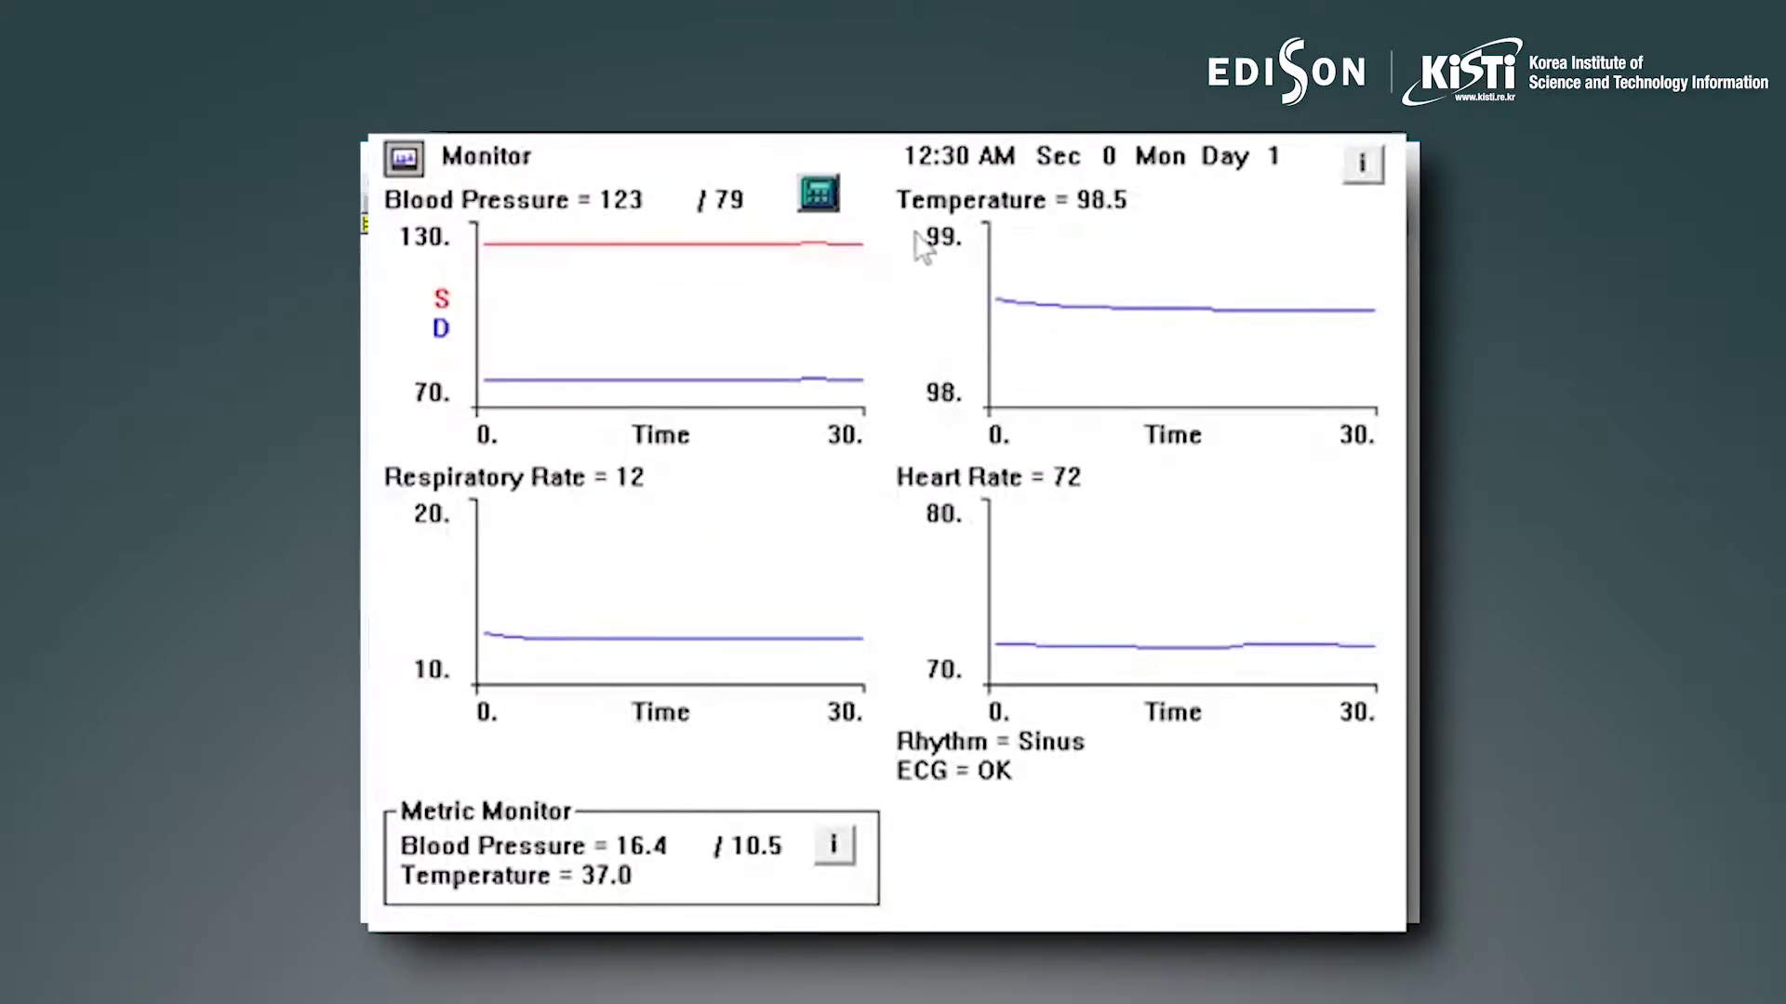
click(818, 193)
key(Down)
key(Down)
key(Down)
key(Down)
key(Down)
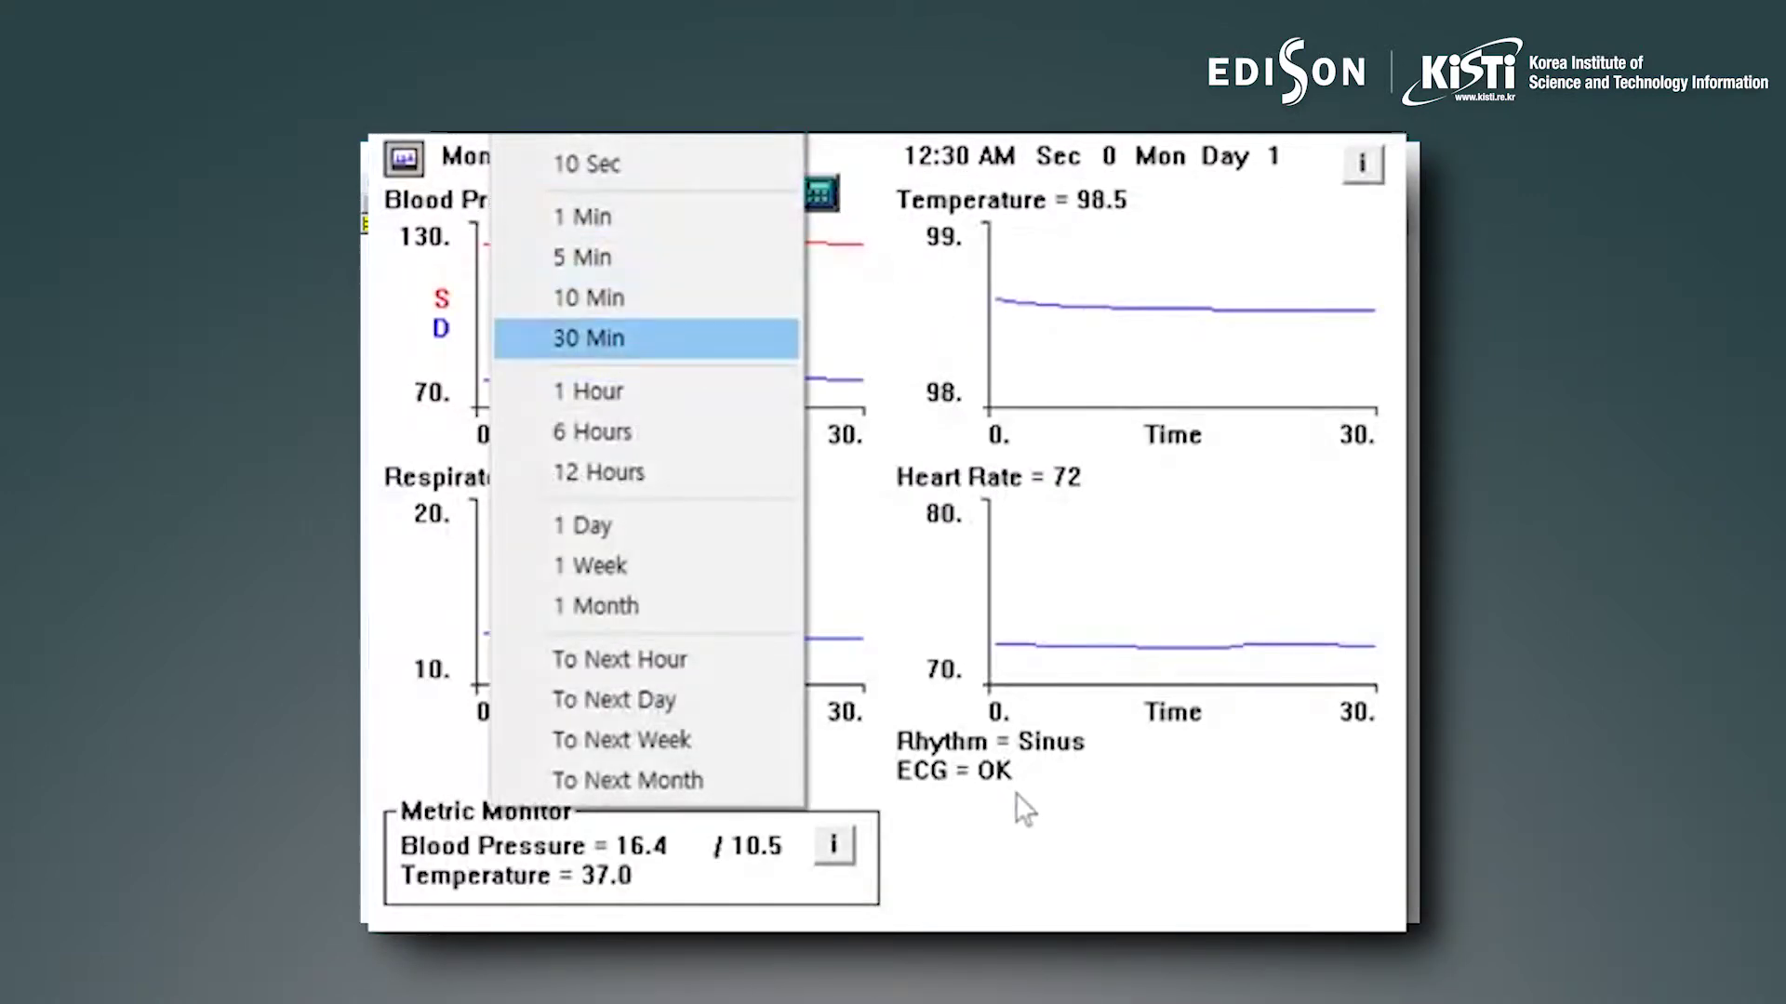
key(Return)
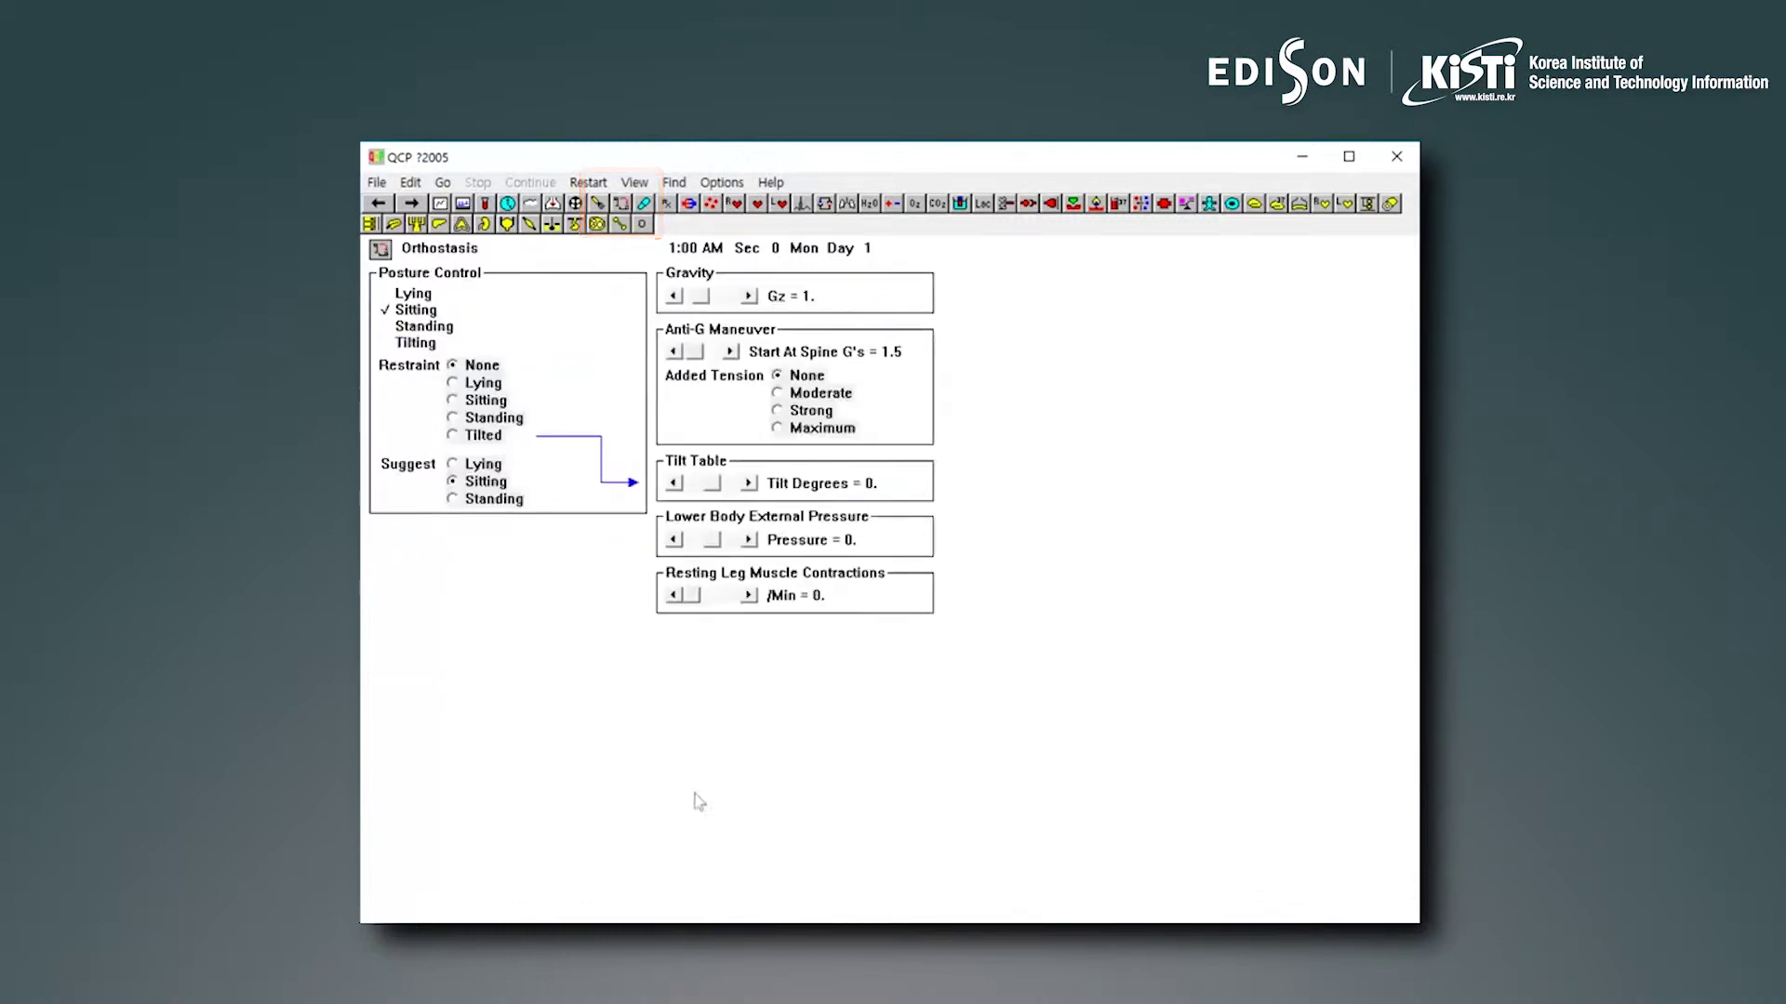
Set the suggested posture to Standing and advance the simulation by another 30 minutes
click(589, 673)
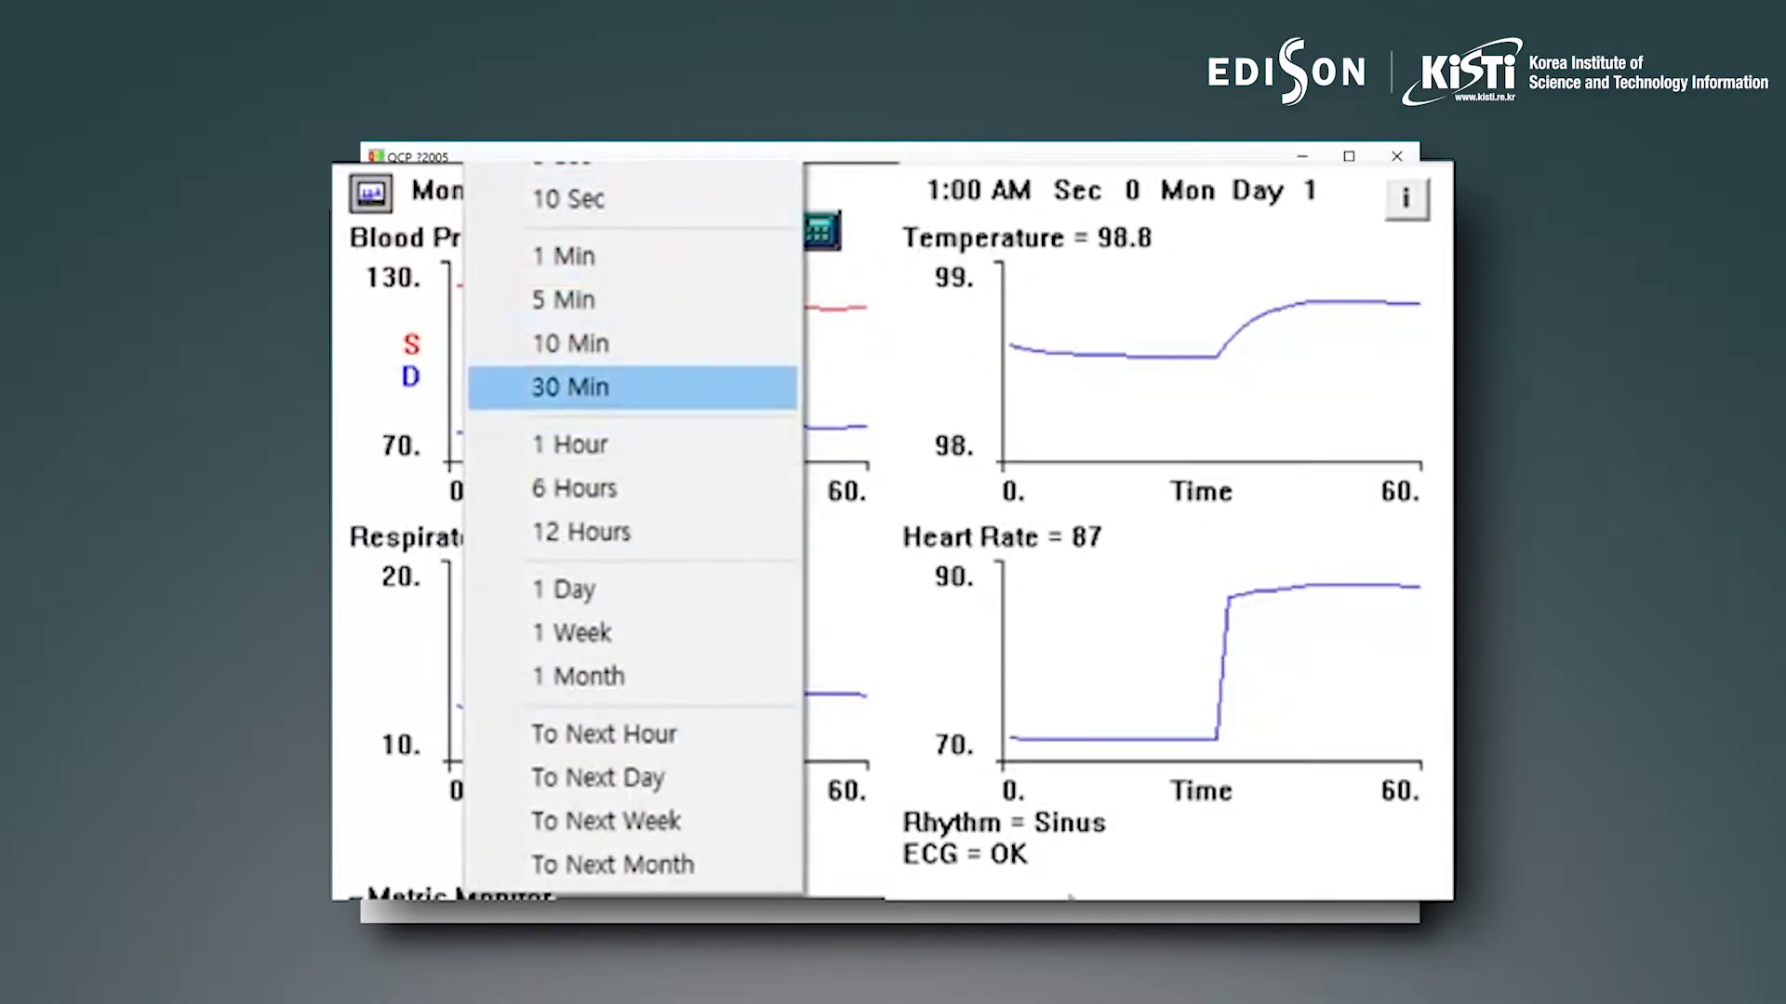
click(570, 387)
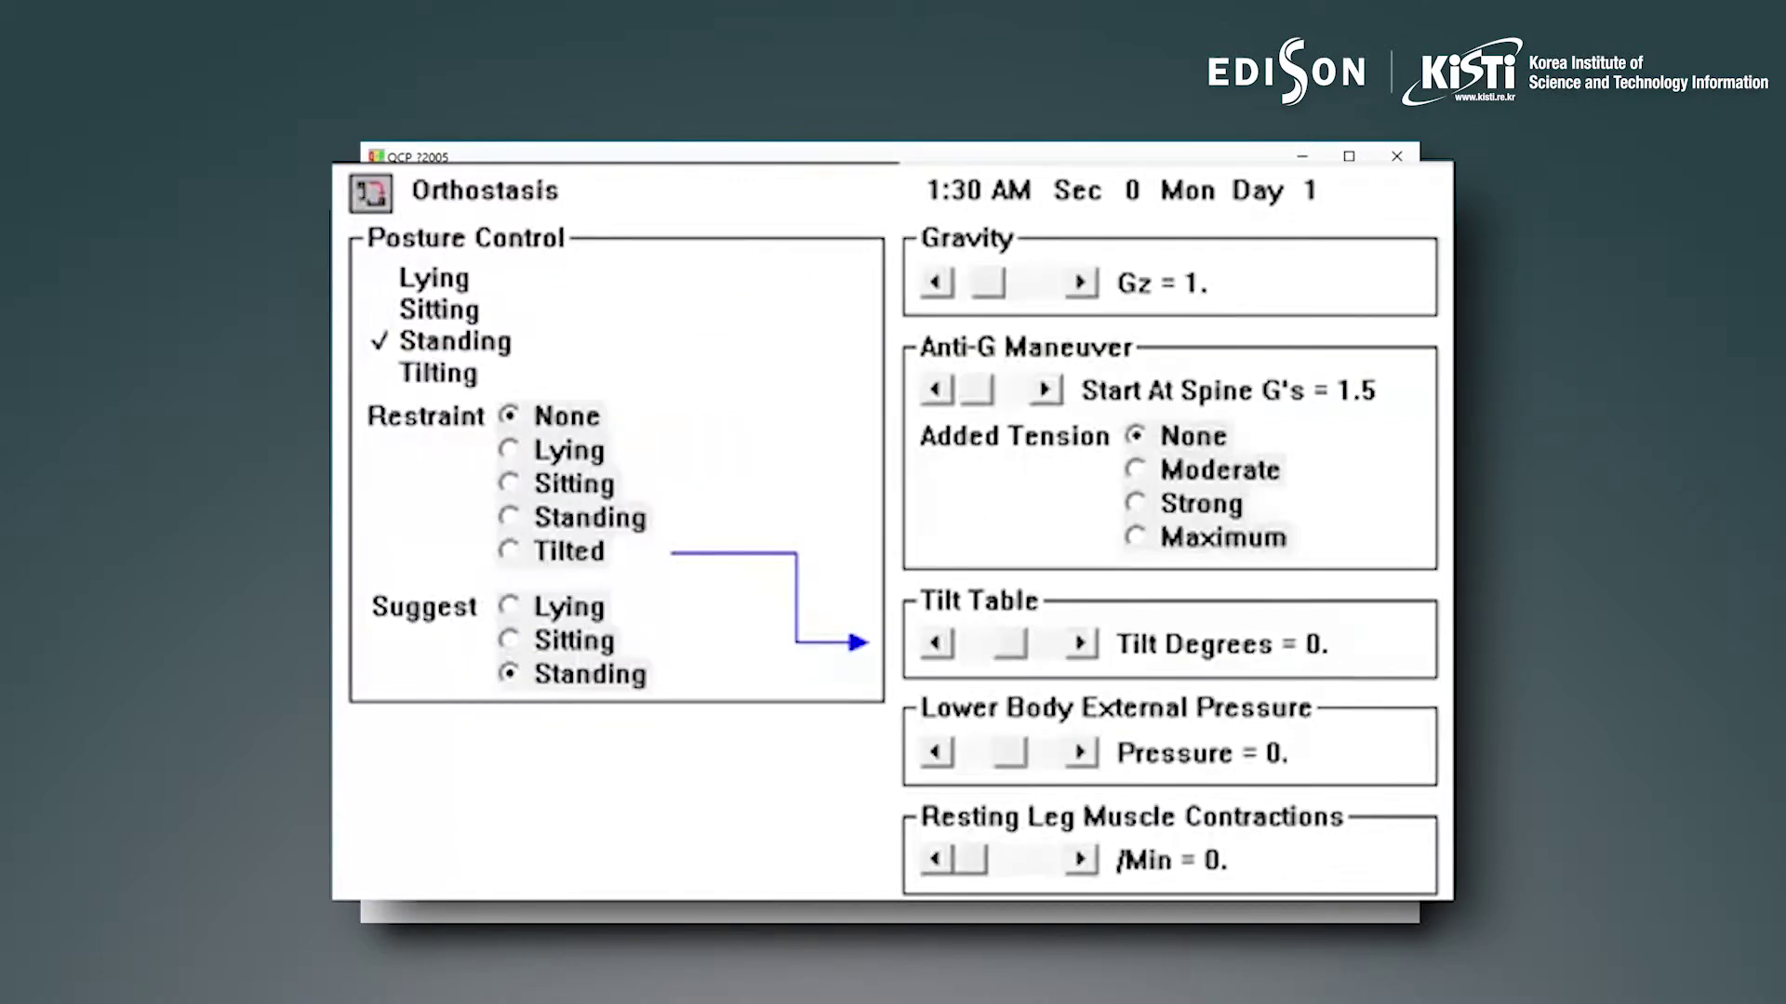
Return the suggested posture to Lying and run the simulation to 2:00 AM from the Monitor
click(510, 607)
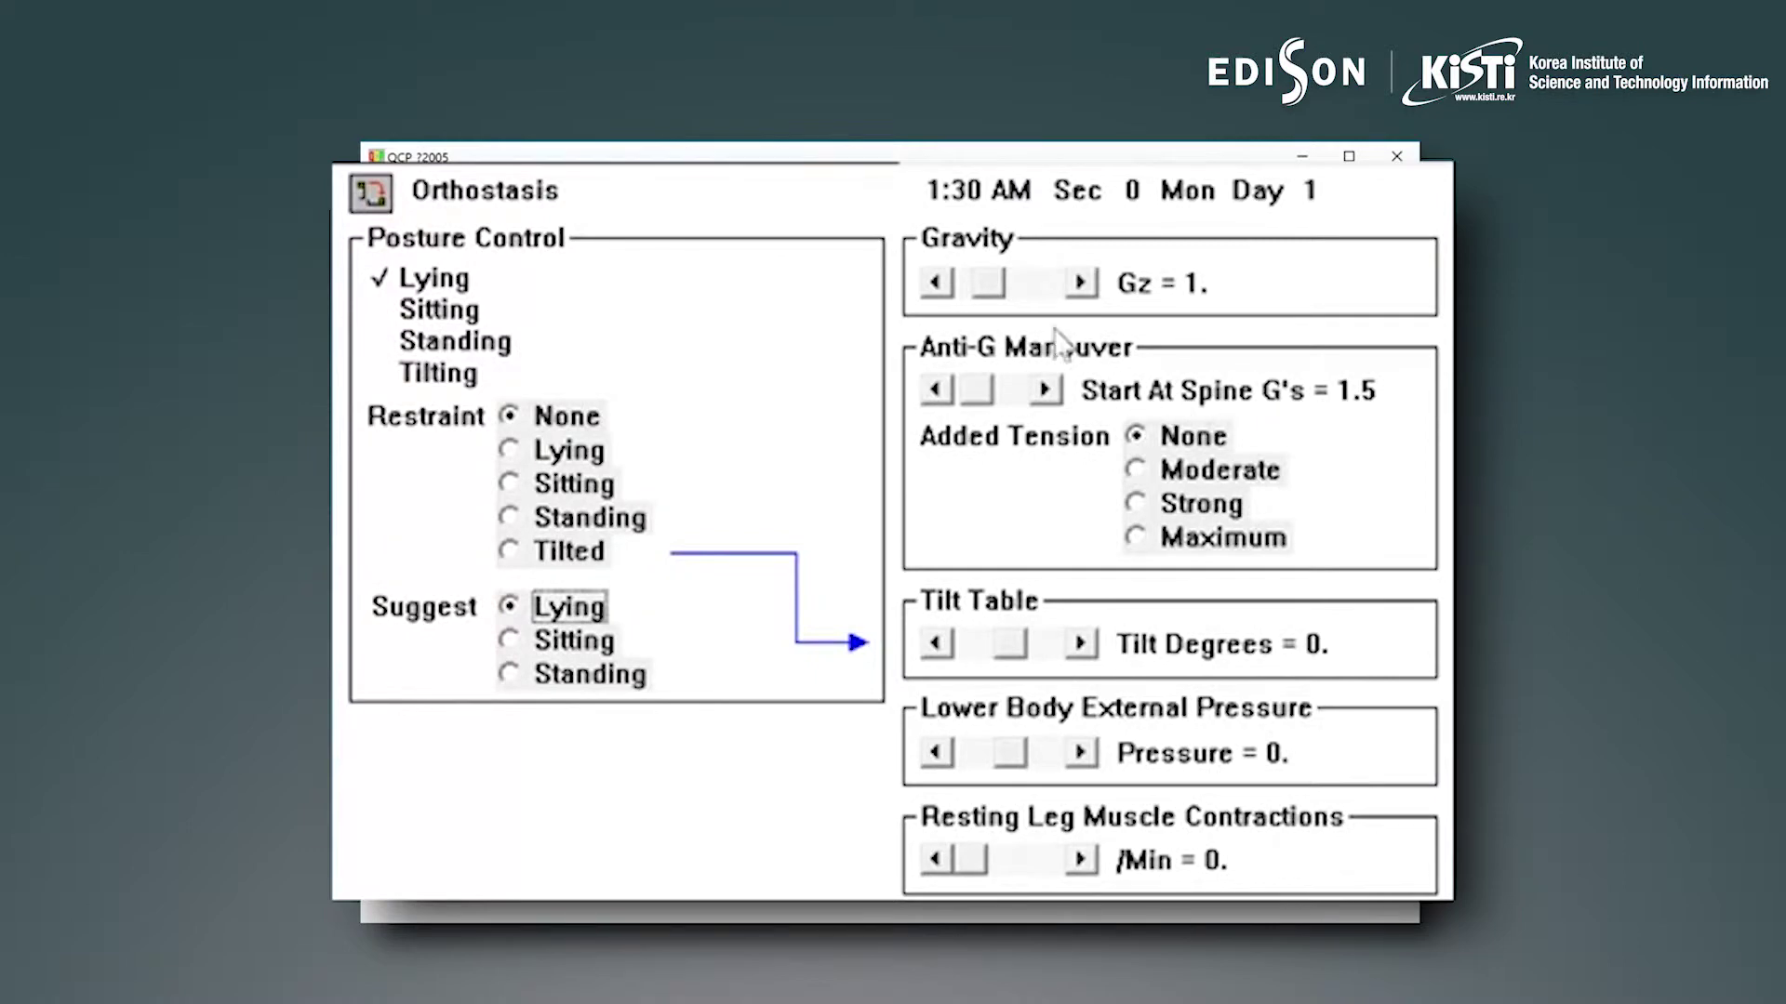
right_click(955, 331)
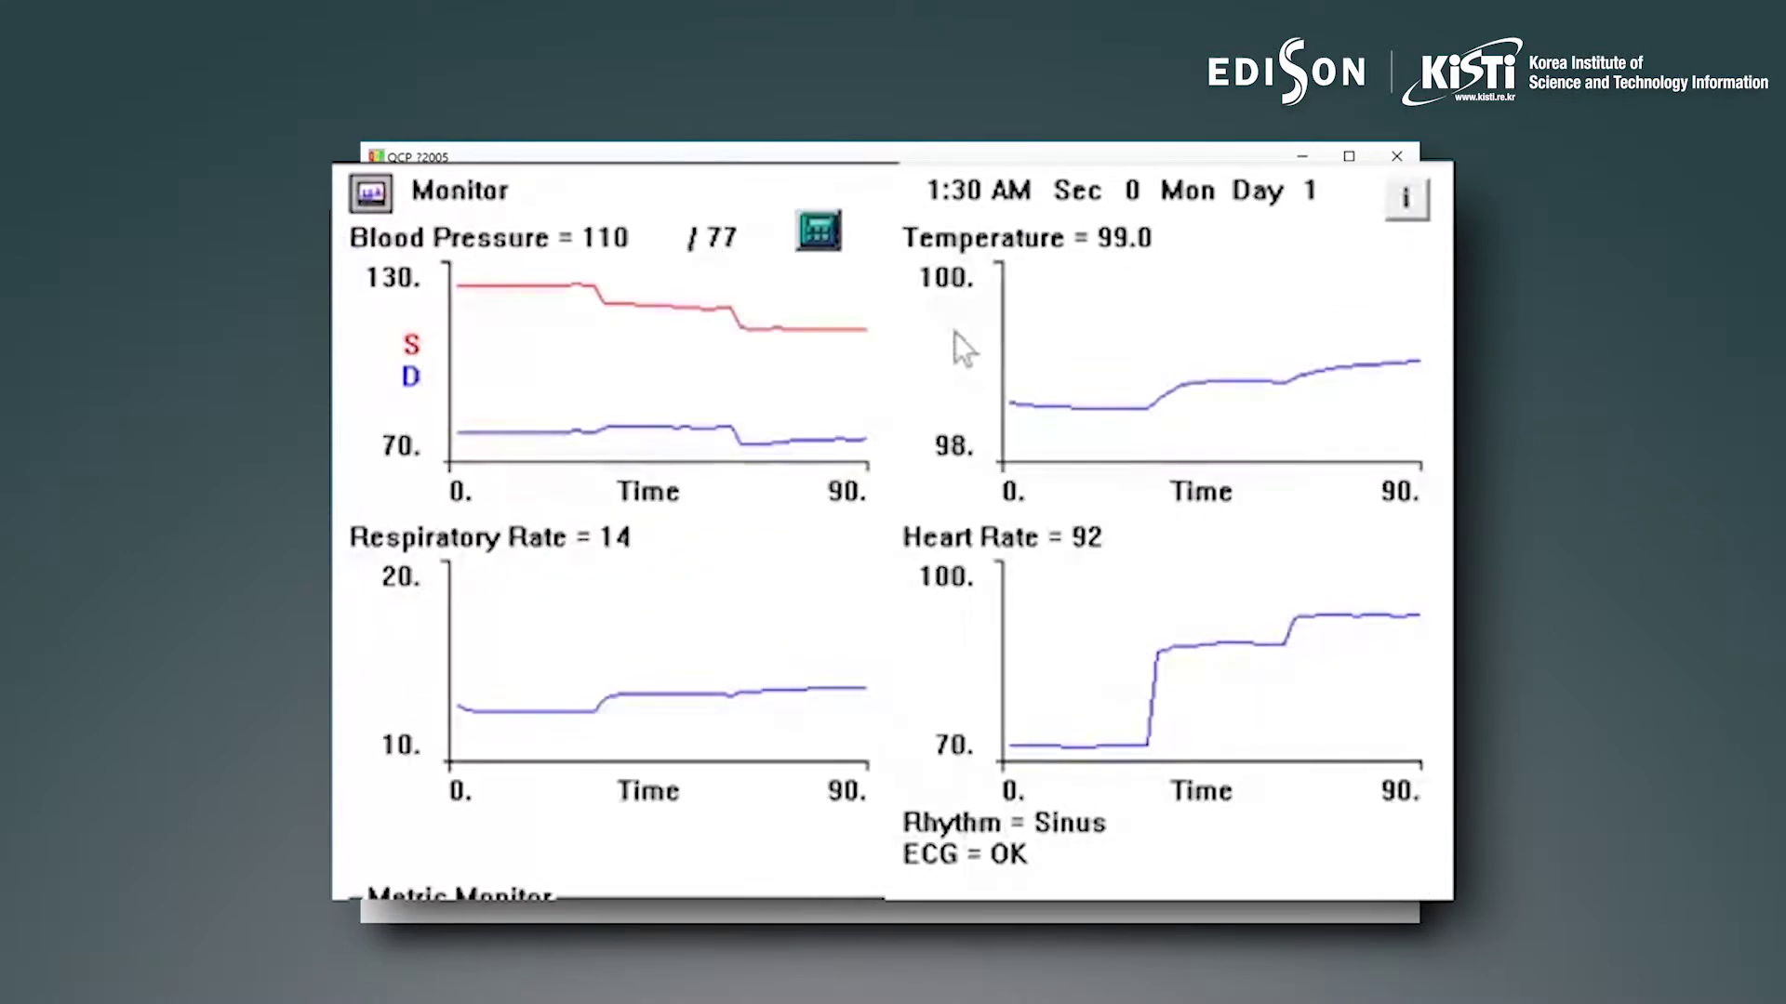
click(891, 249)
key(Return)
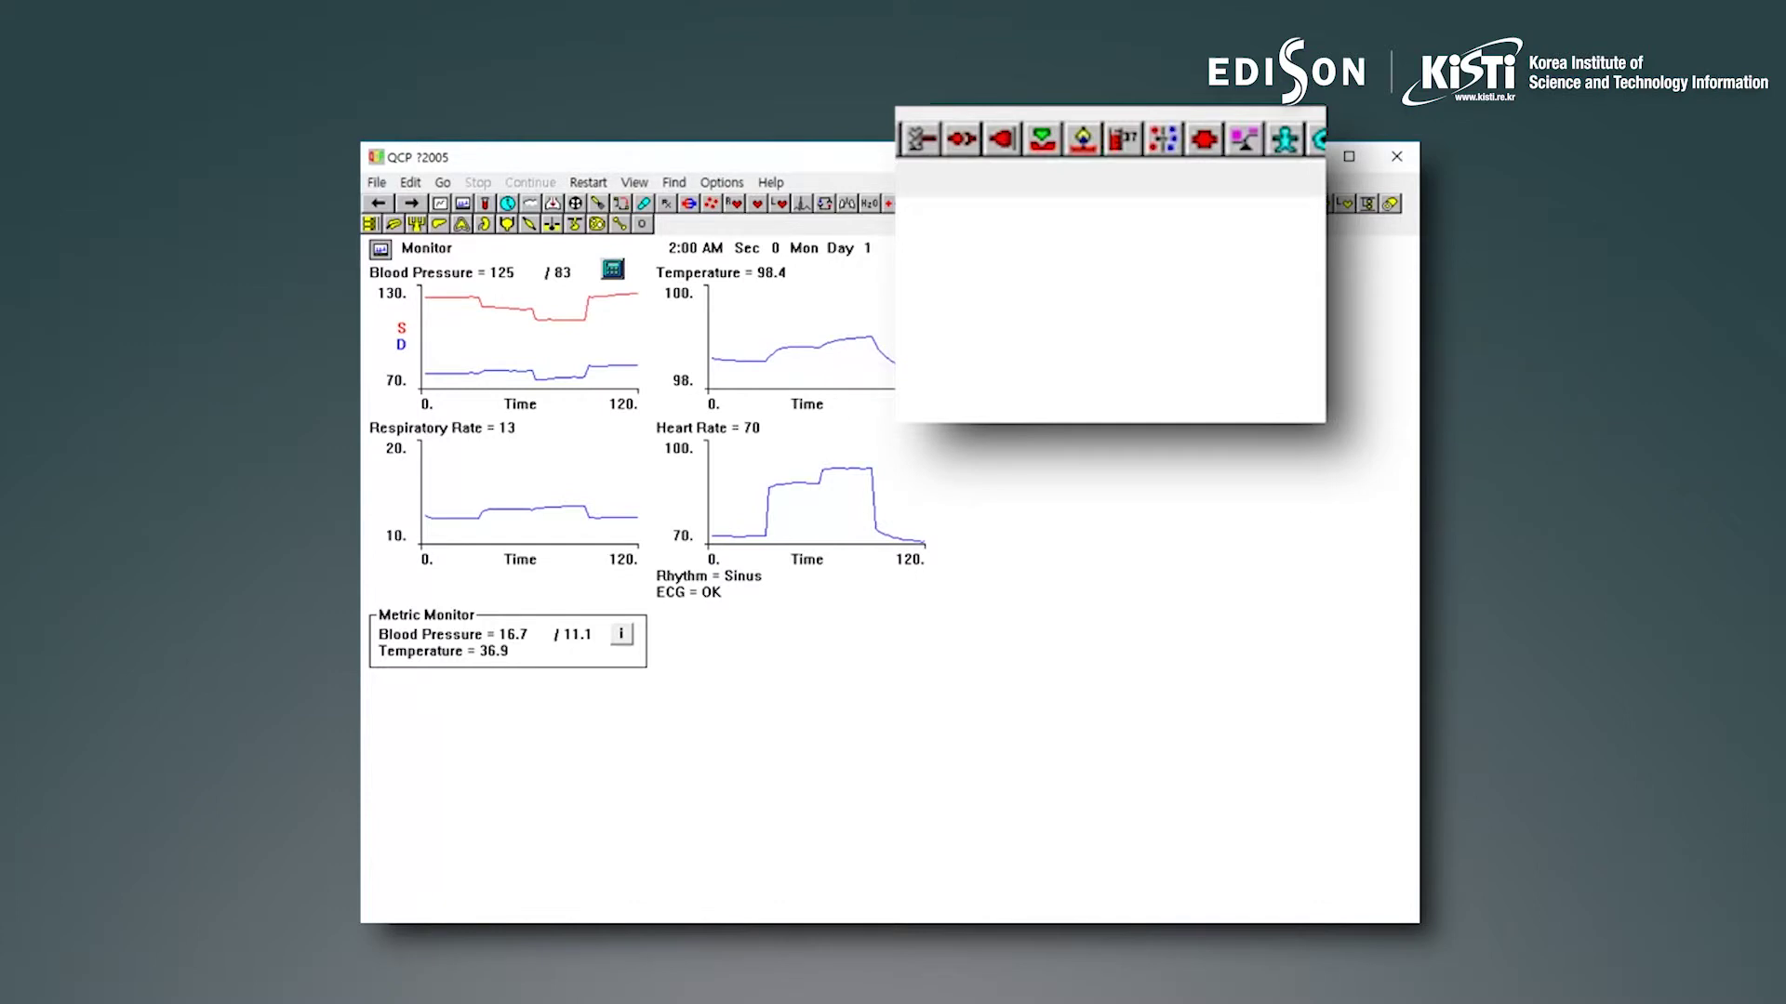
Open the Afferents Summary from the nerve afferents views
click(918, 140)
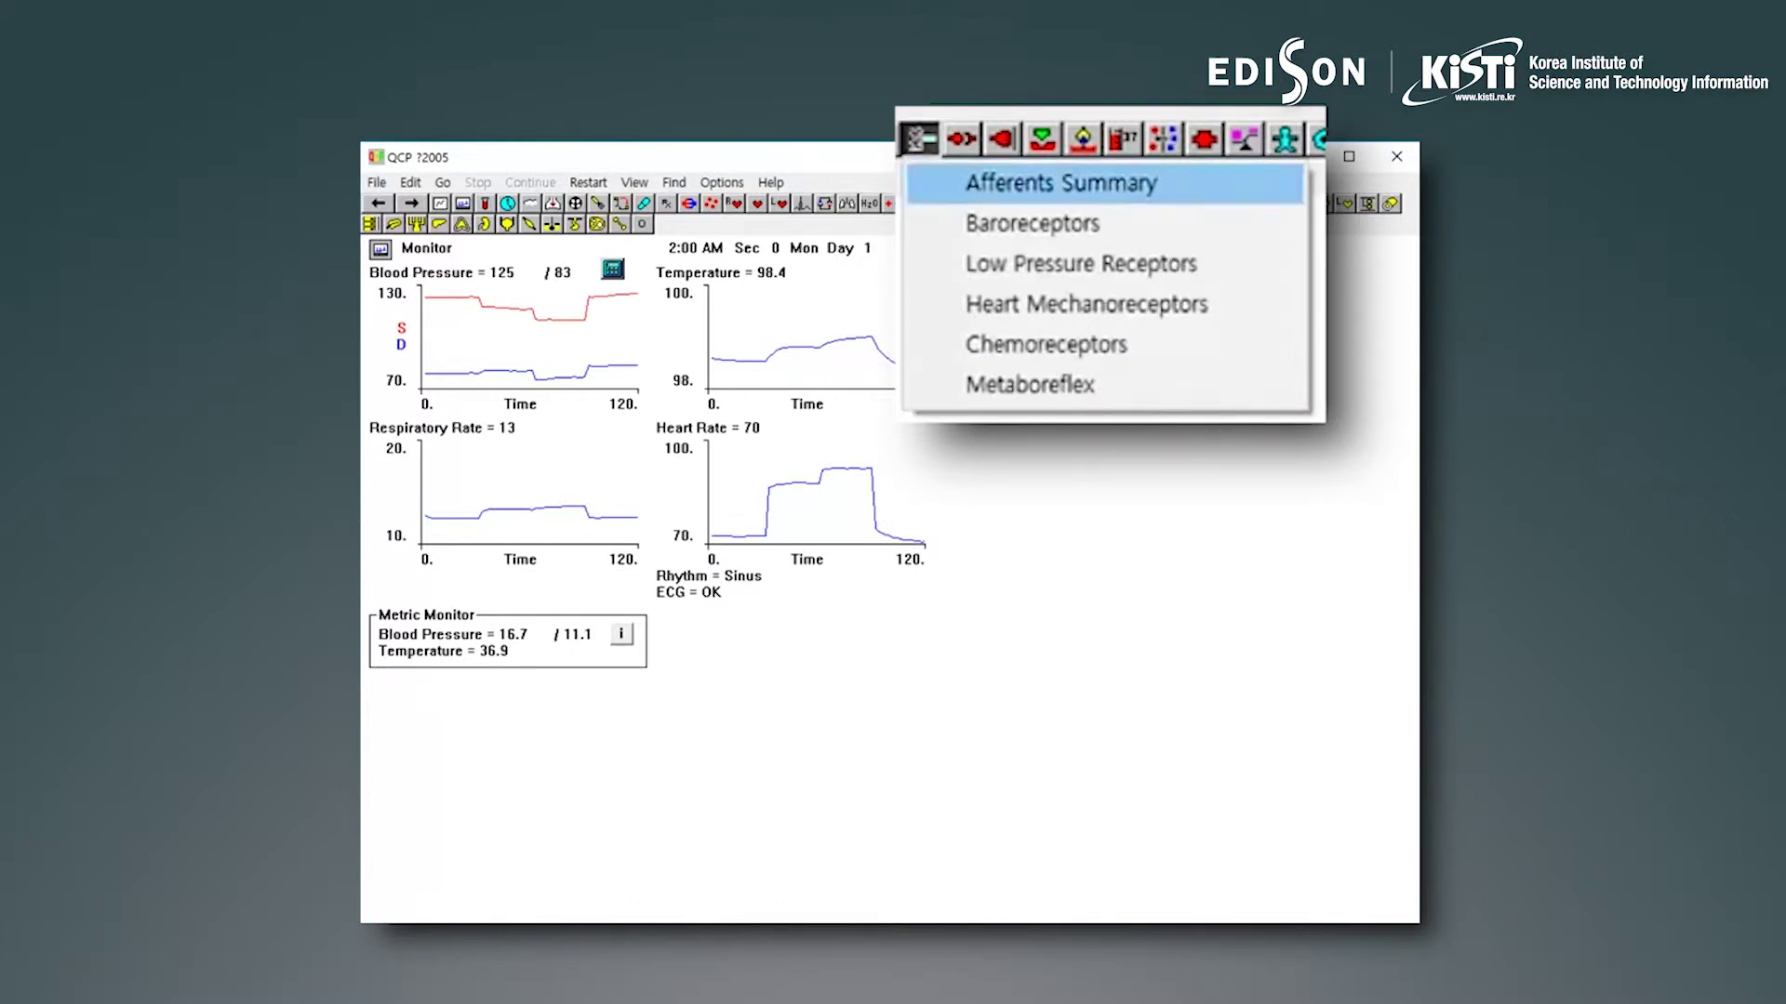
click(1061, 183)
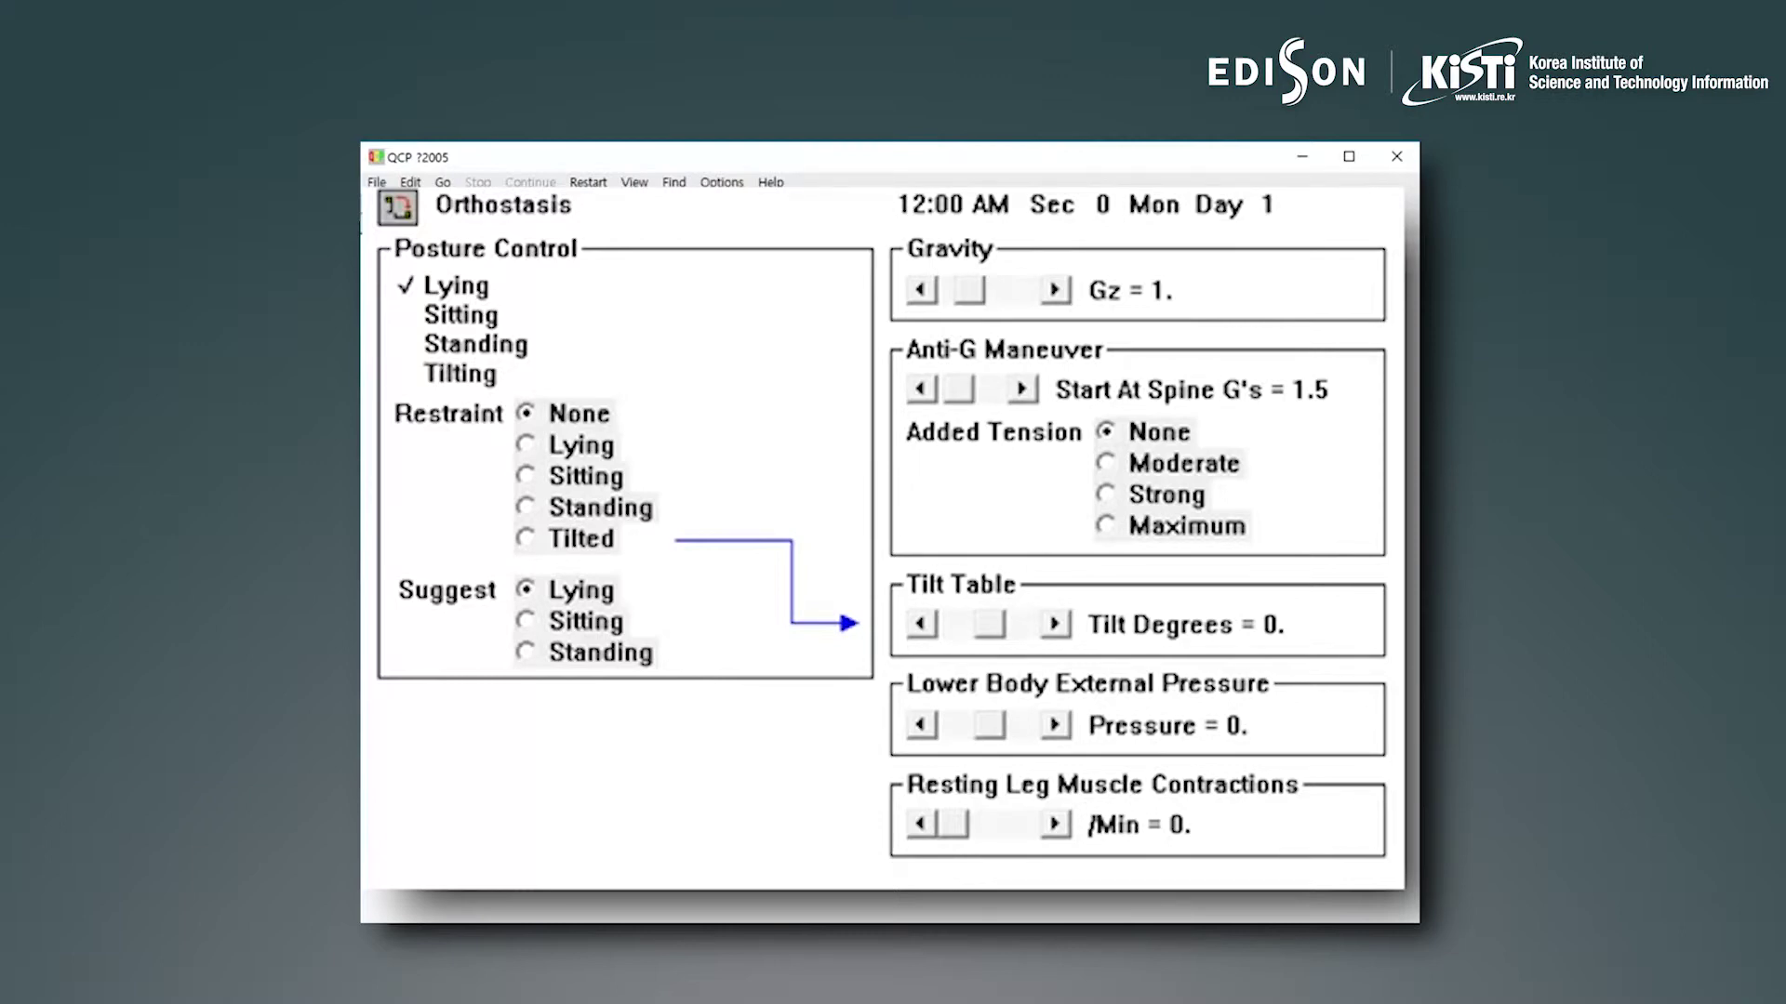
Set the posture restraint to Standing in Orthostasis
click(526, 507)
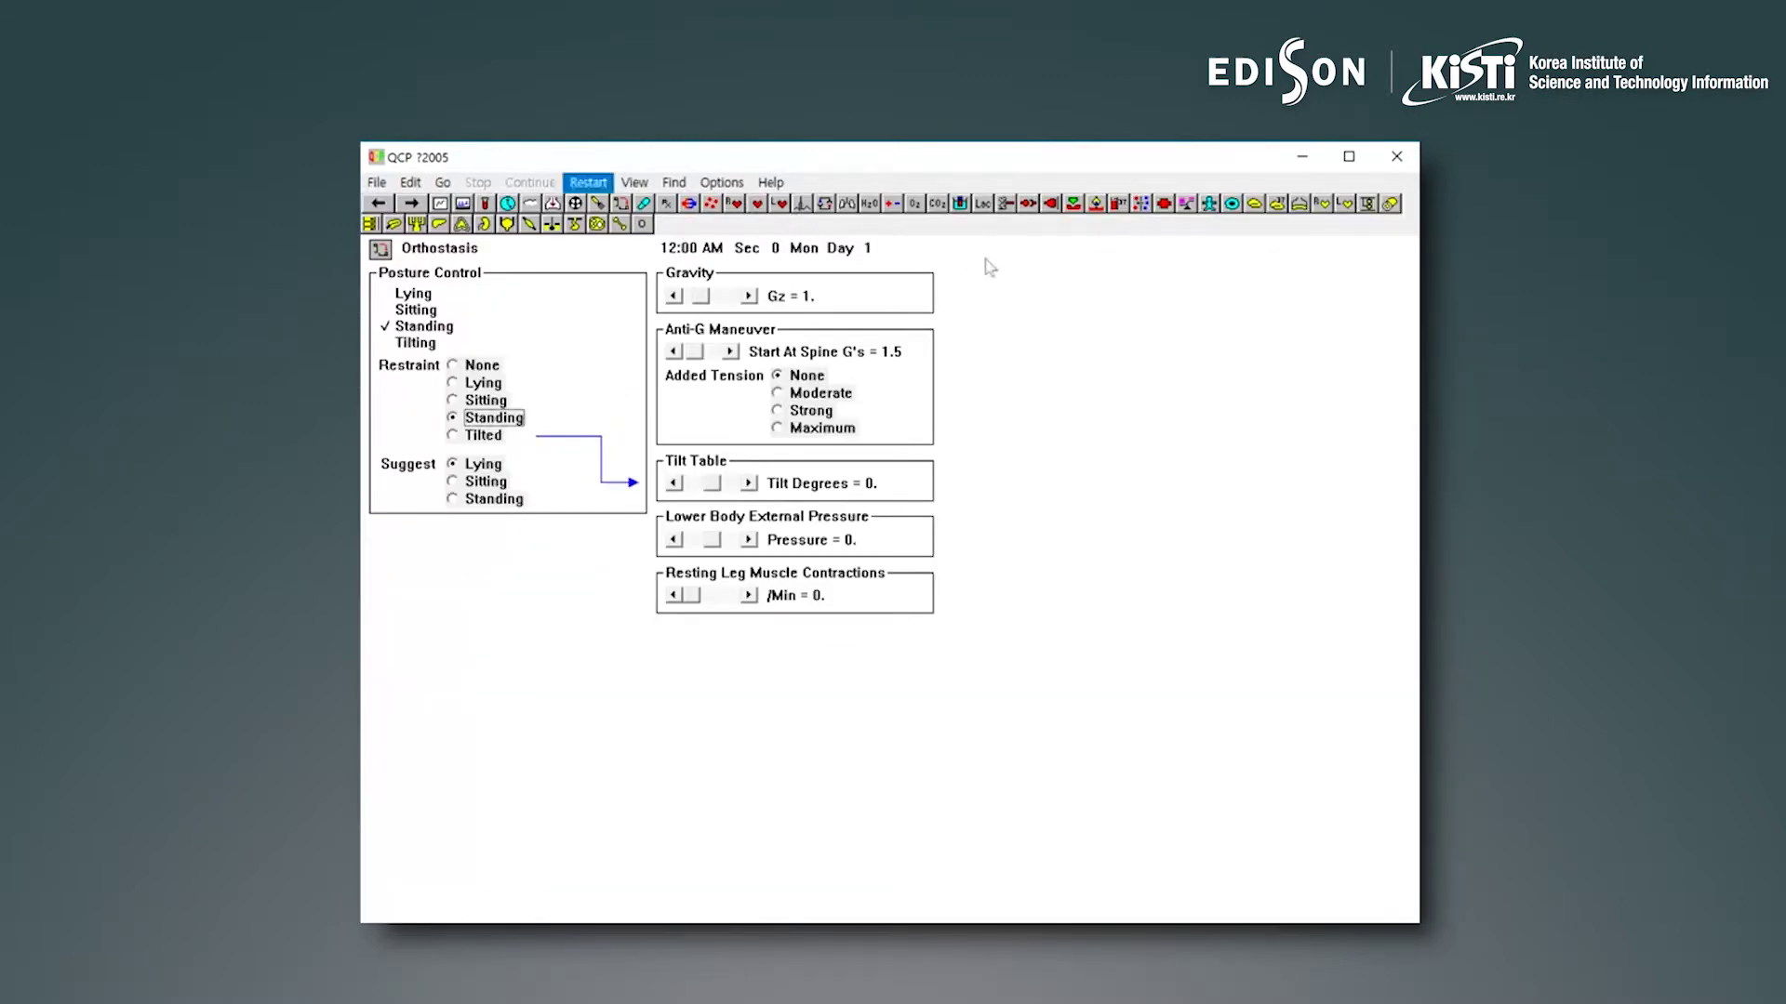
Check the Organ Details view option and open the brain's Circulation view
key(Down)
key(Down)
key(Down)
key(Down)
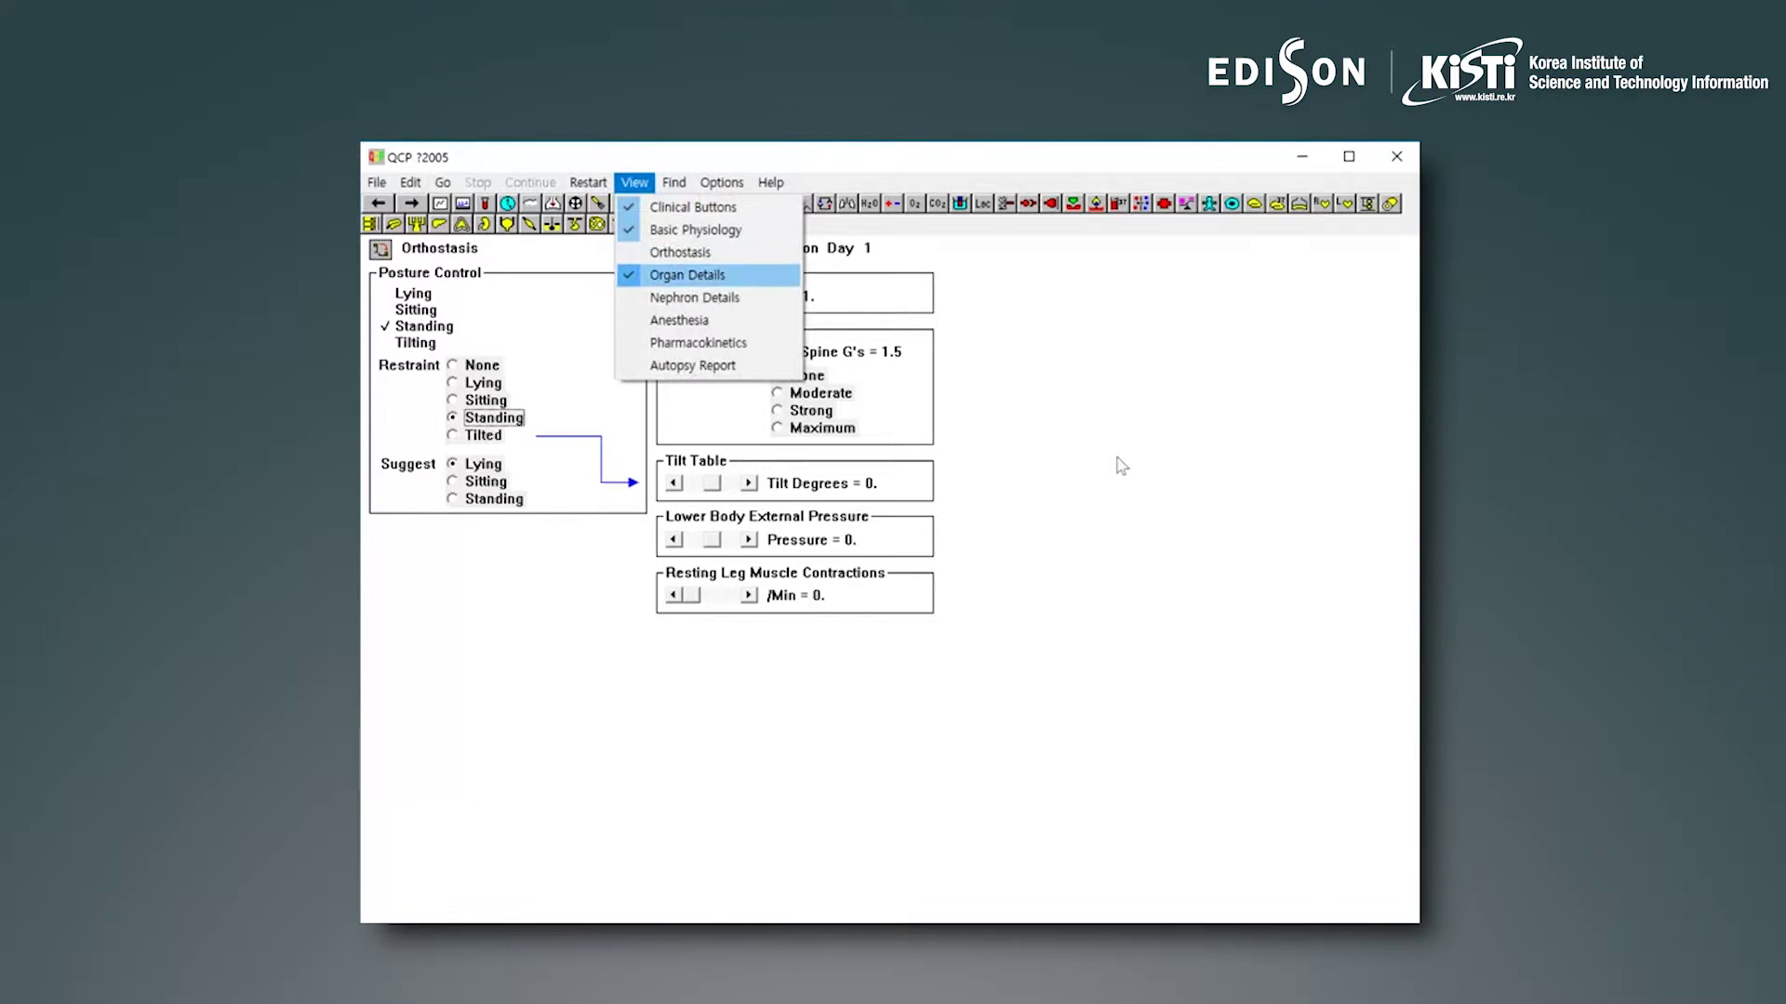
key(Return)
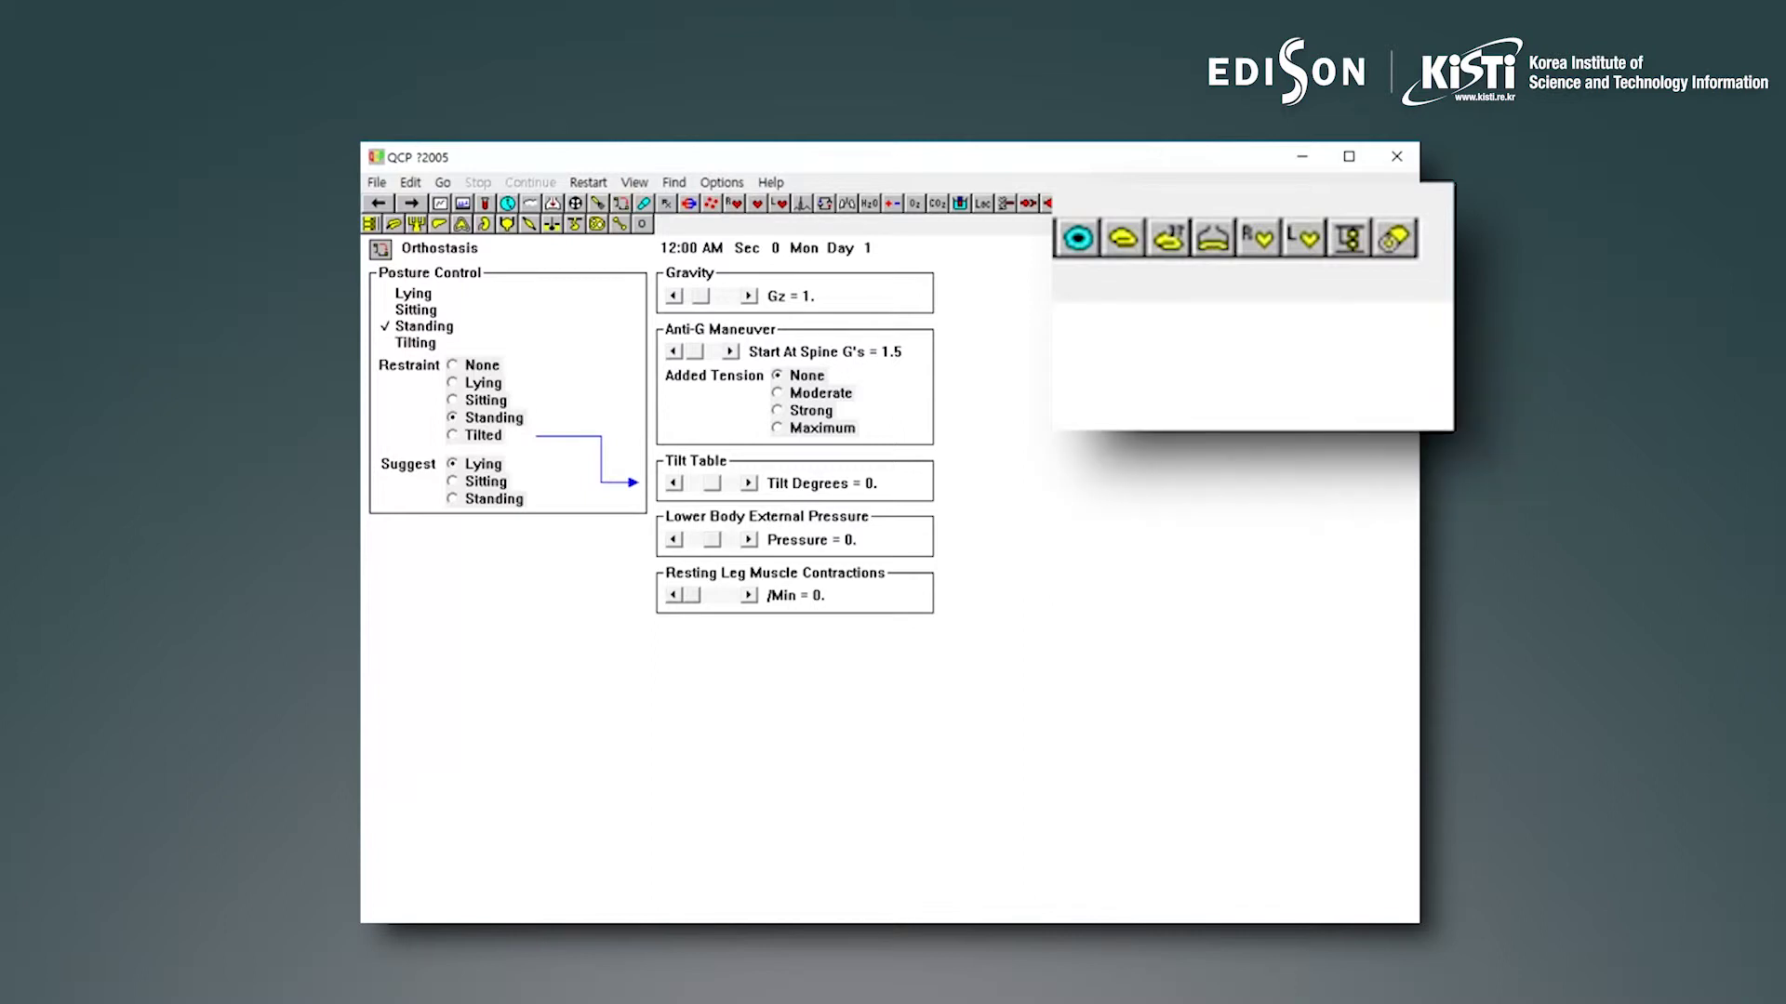
click(1123, 238)
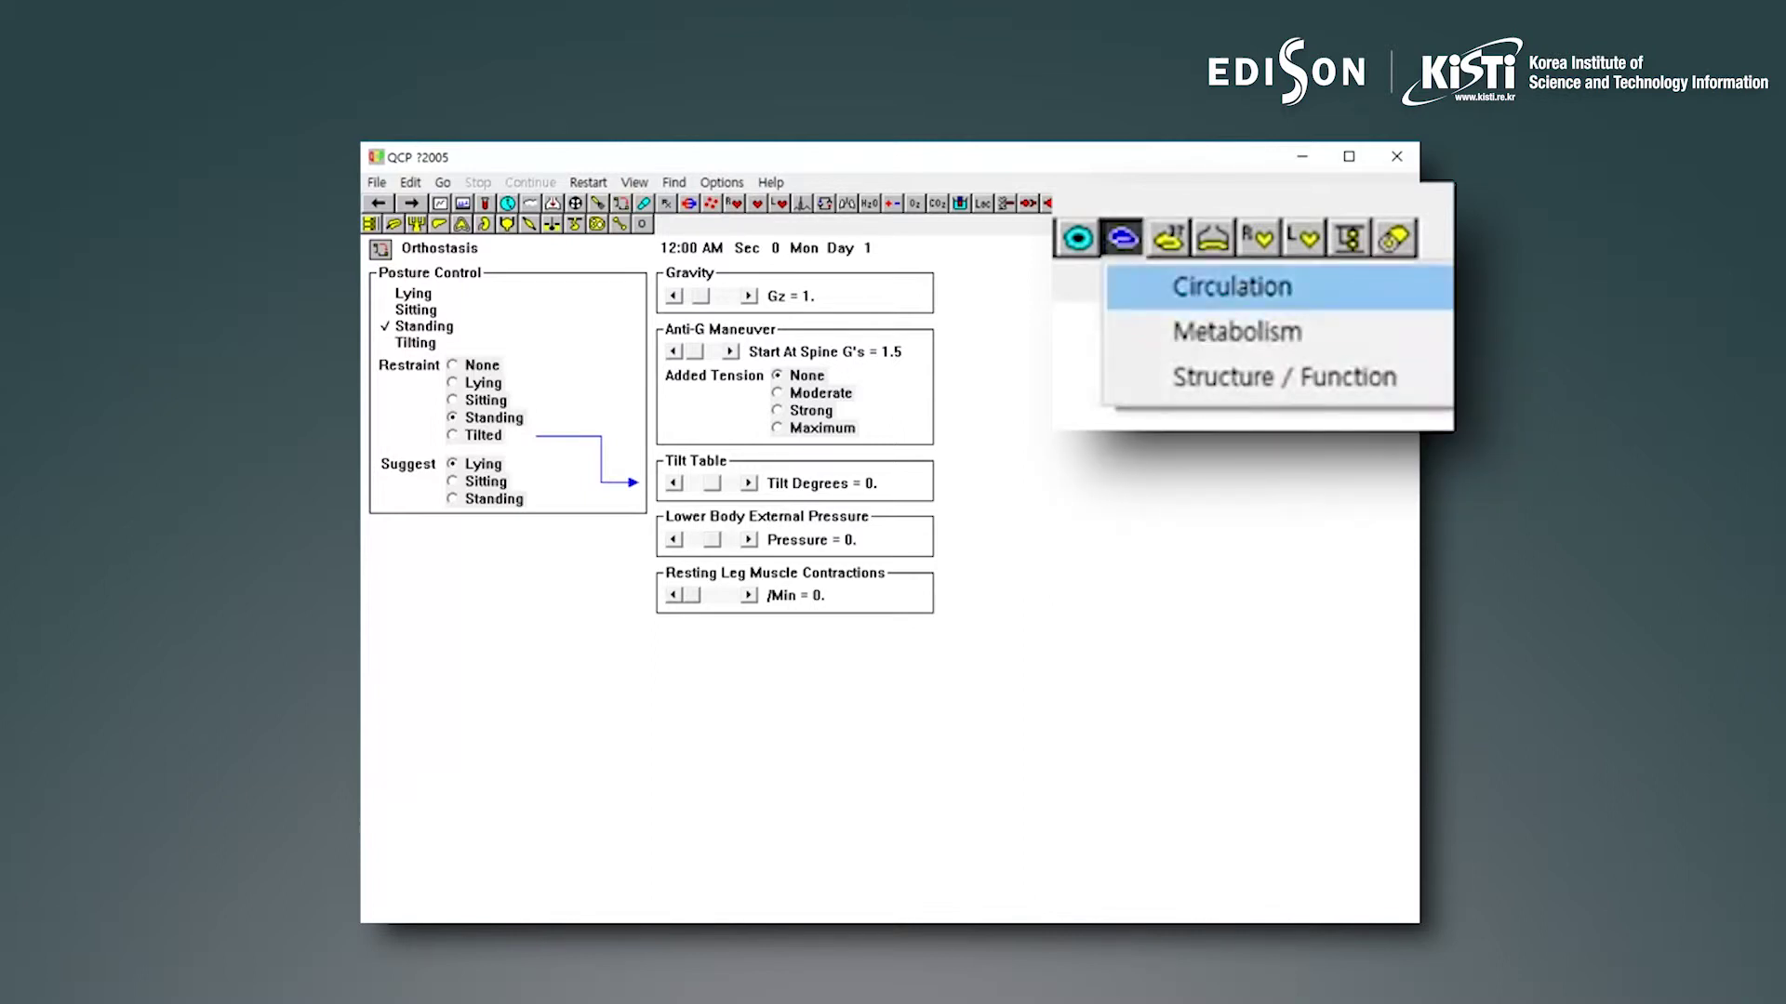
click(1231, 287)
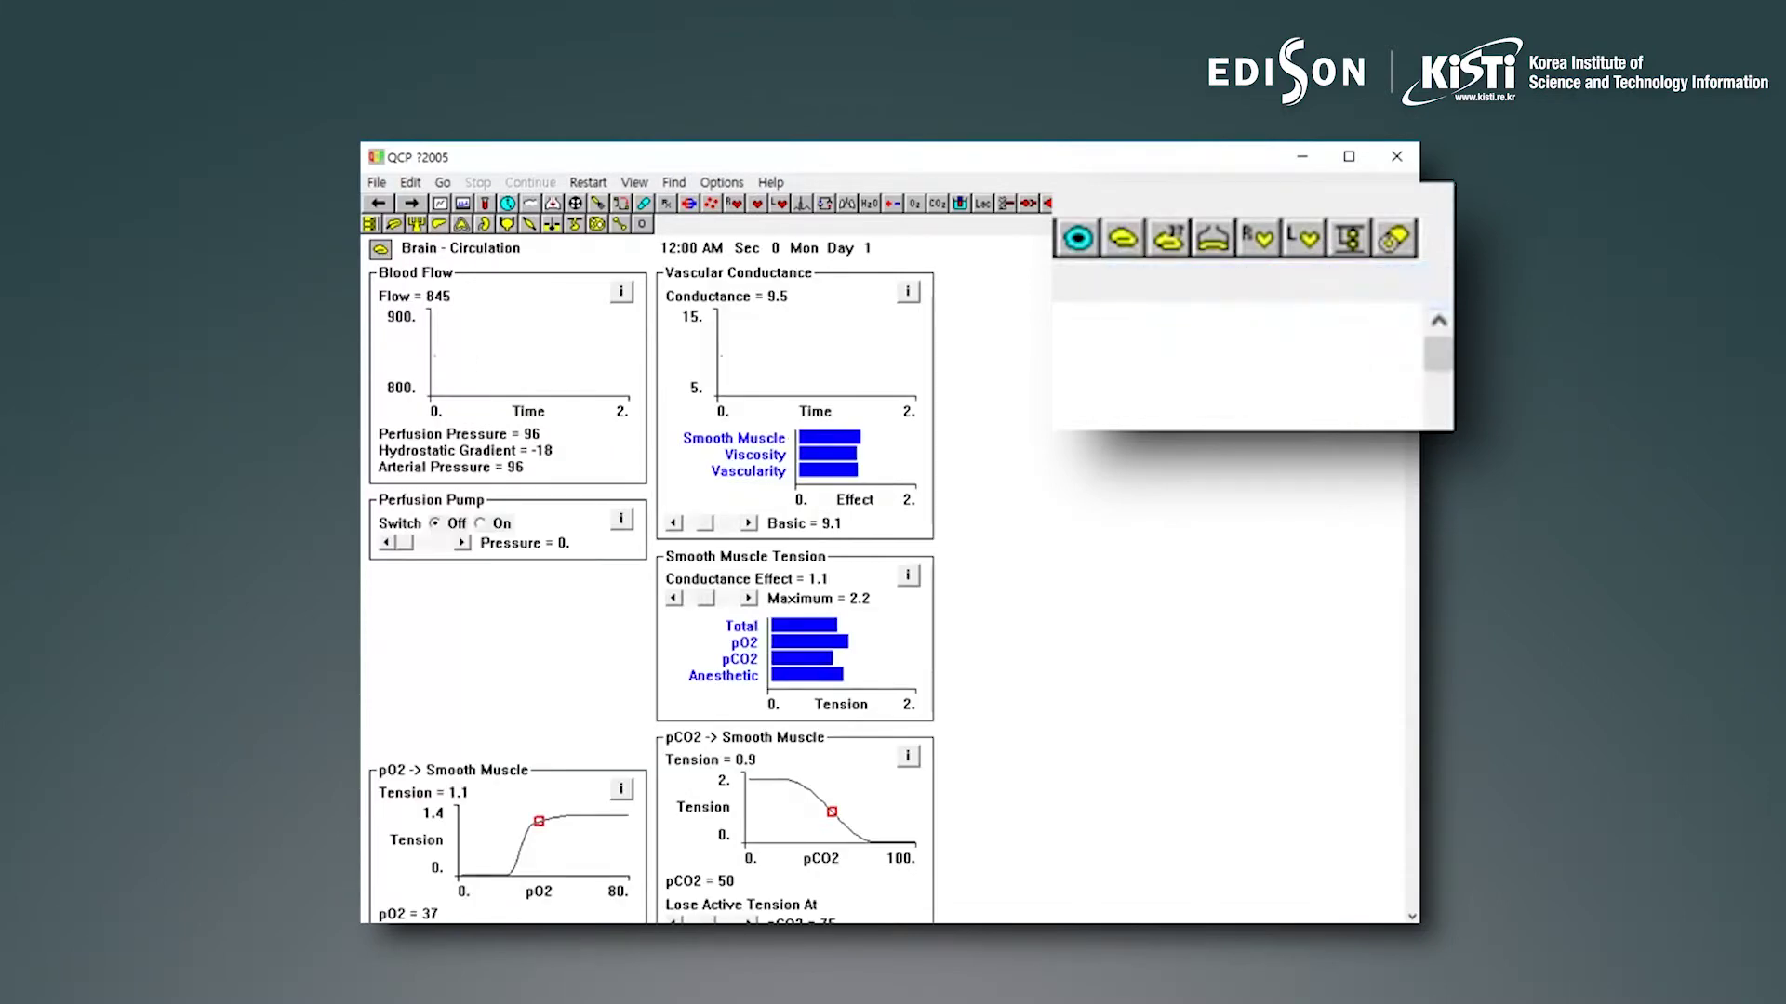
Advance the simulation by 30 minutes from the Brain - Circulation view with the subject restrained in the standing posture
click(442, 183)
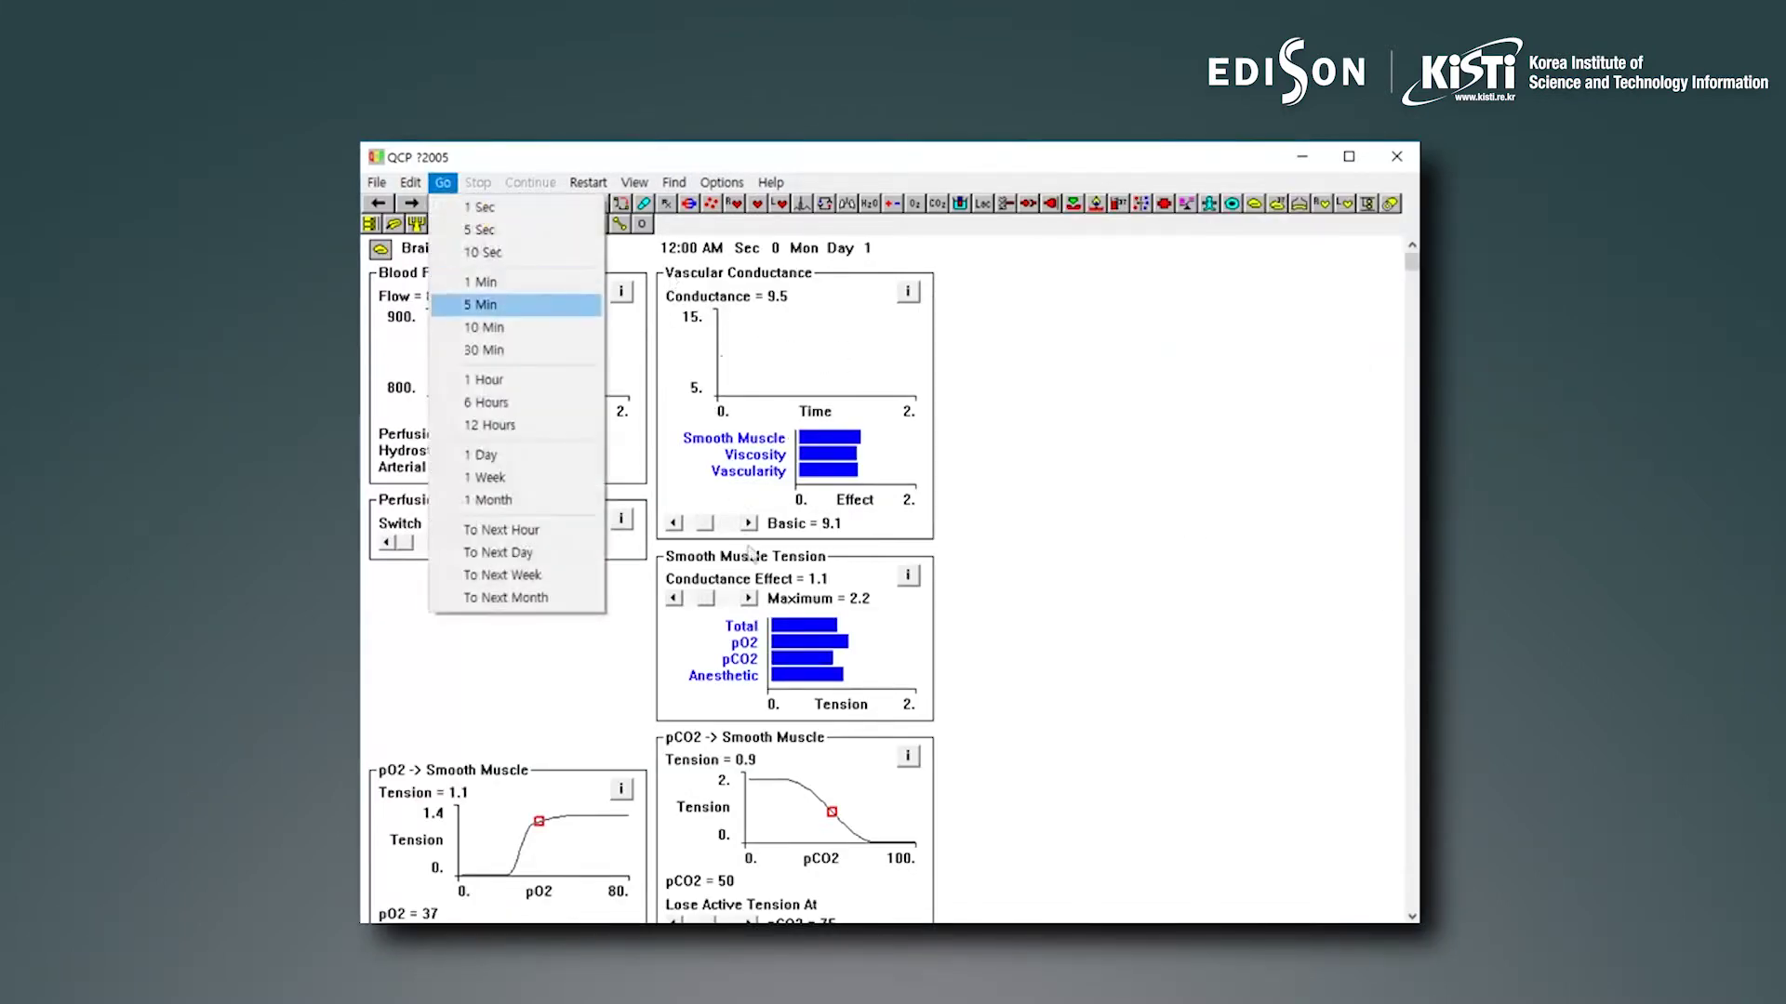
key(Down)
key(Down)
key(Return)
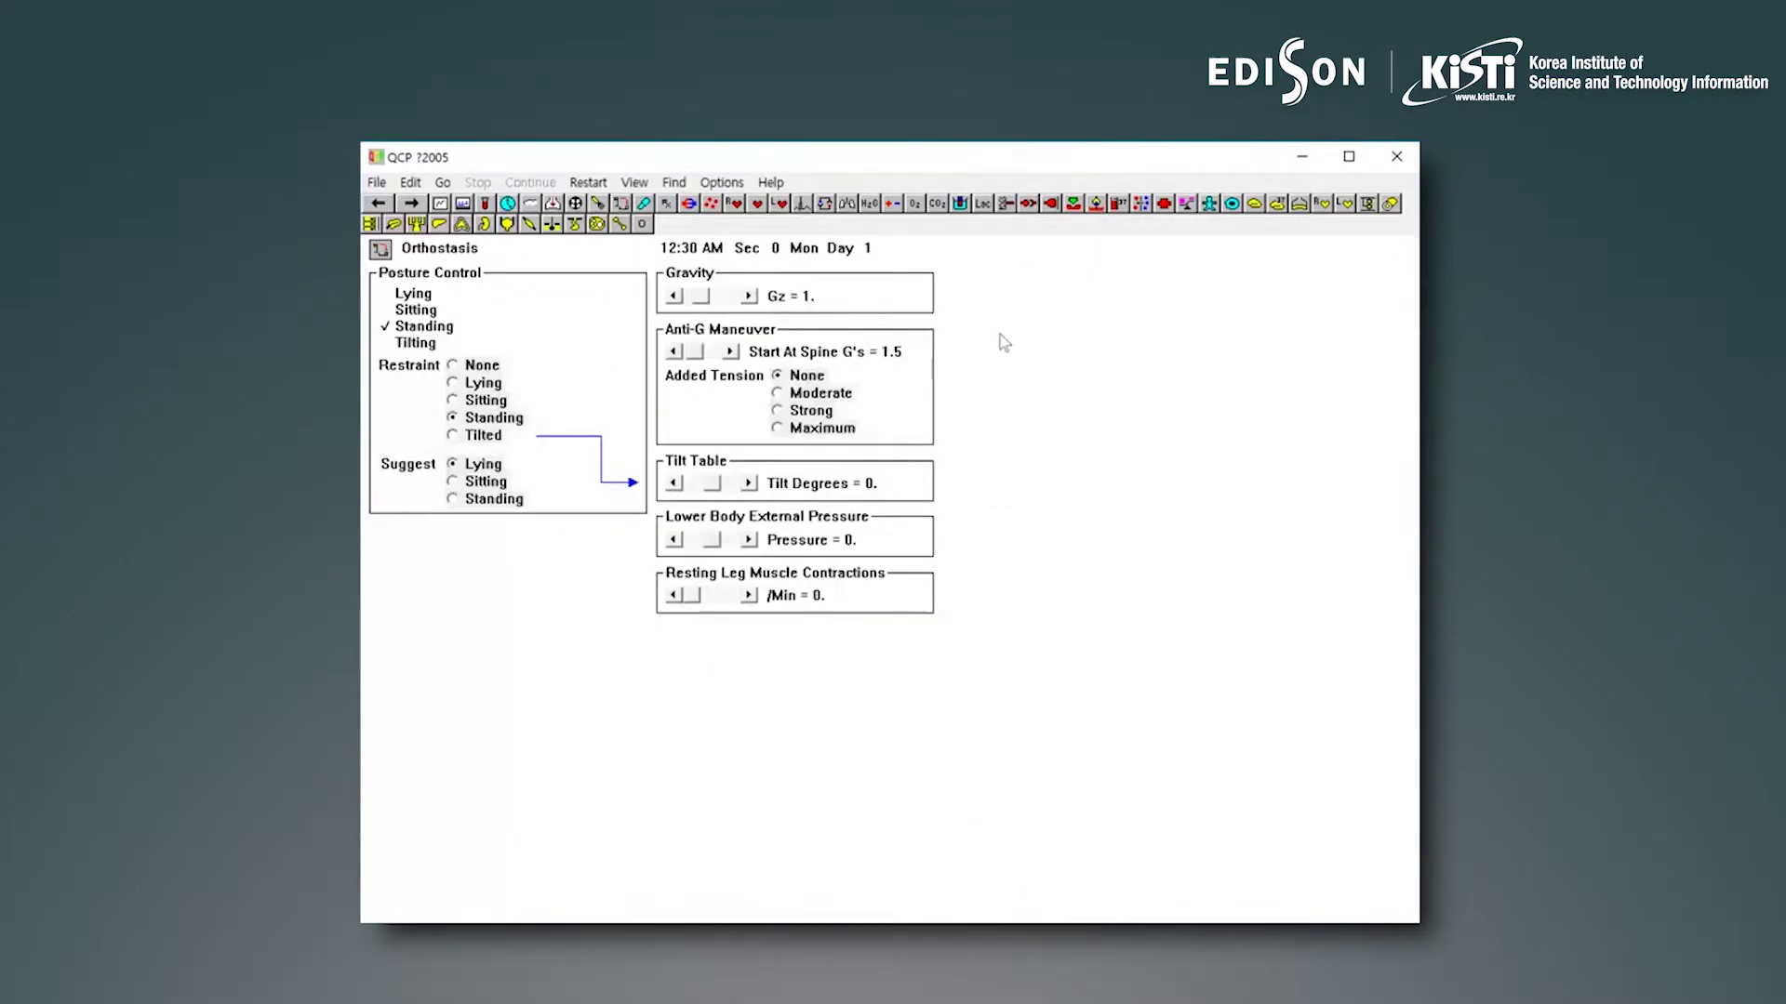
Set the posture restraint to Tilted with the tilt table at -90 degrees, and reopen the brain's Circulation view
key(Down)
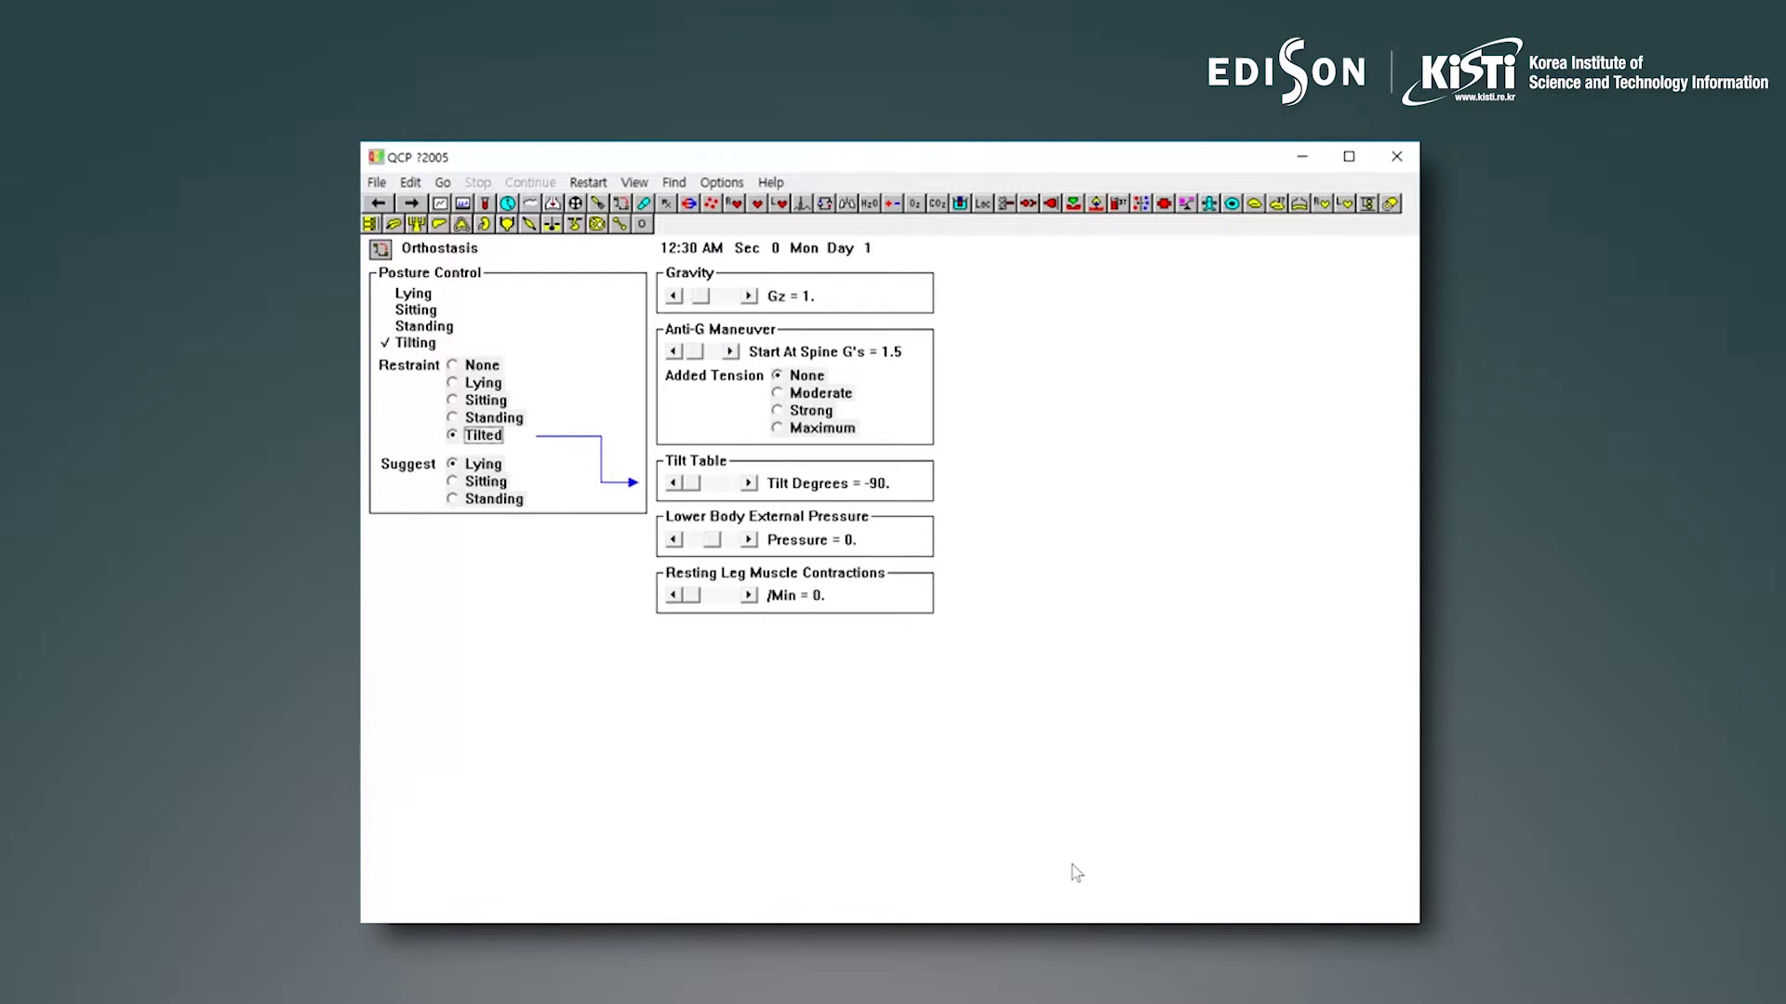
click(1254, 203)
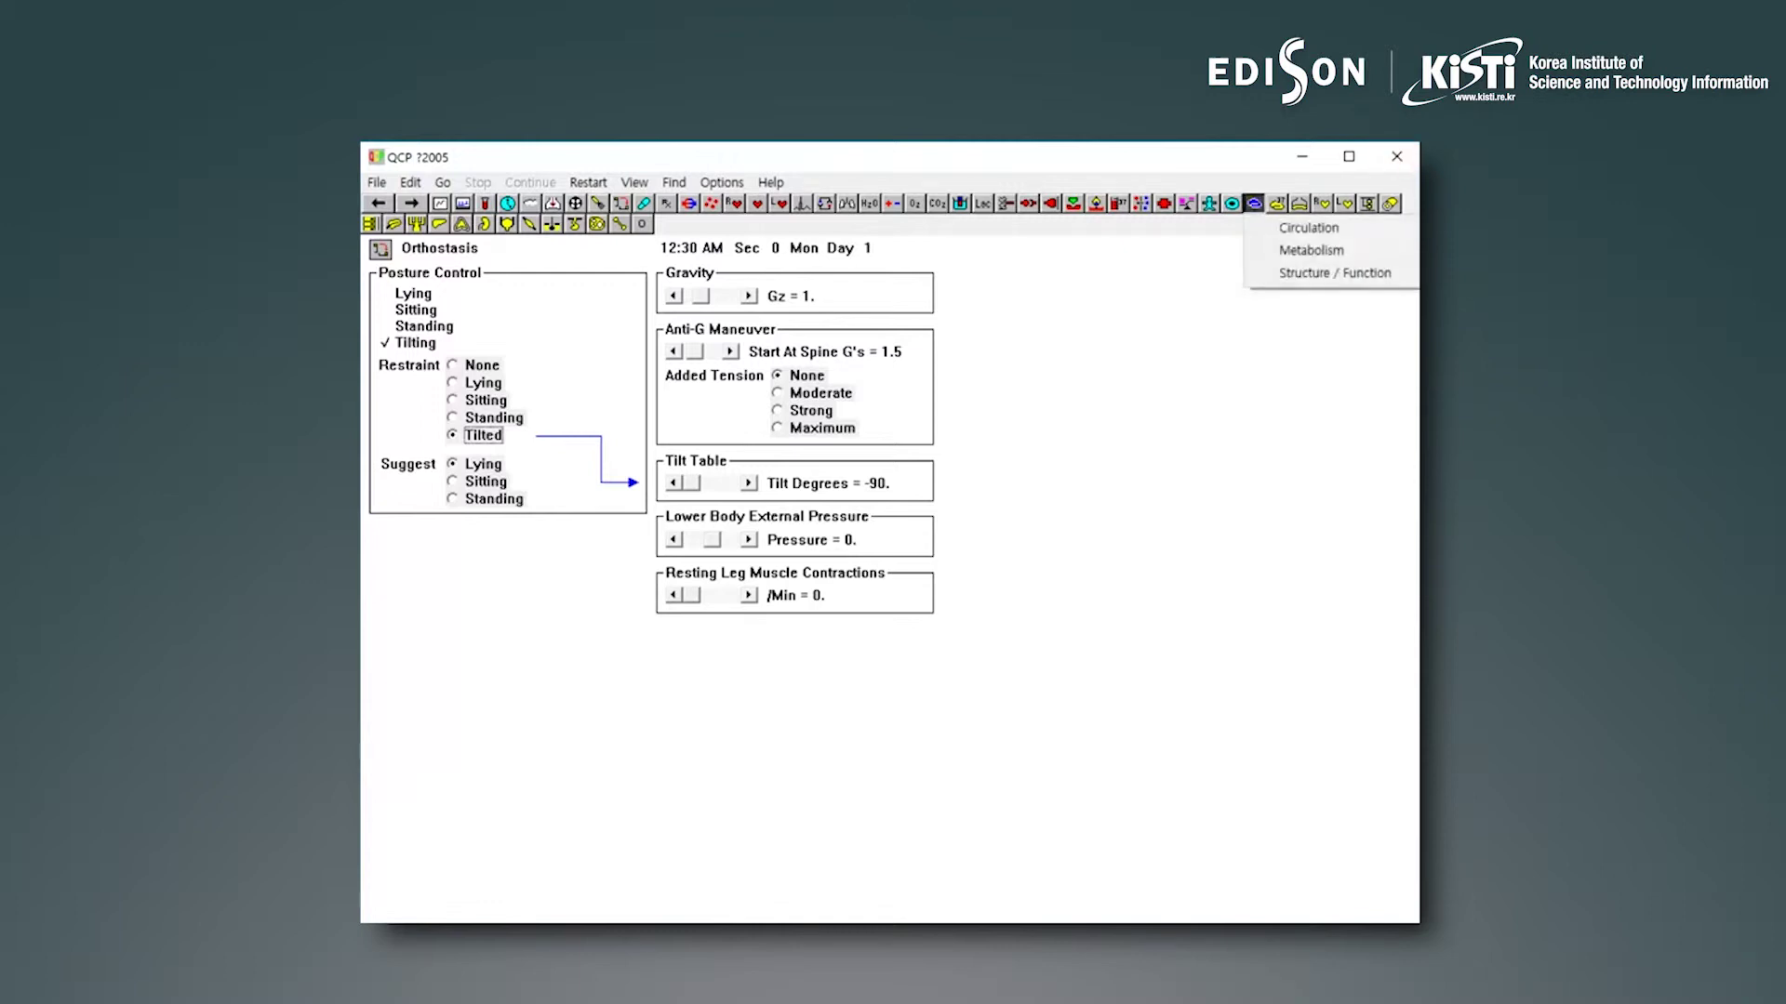
click(1309, 228)
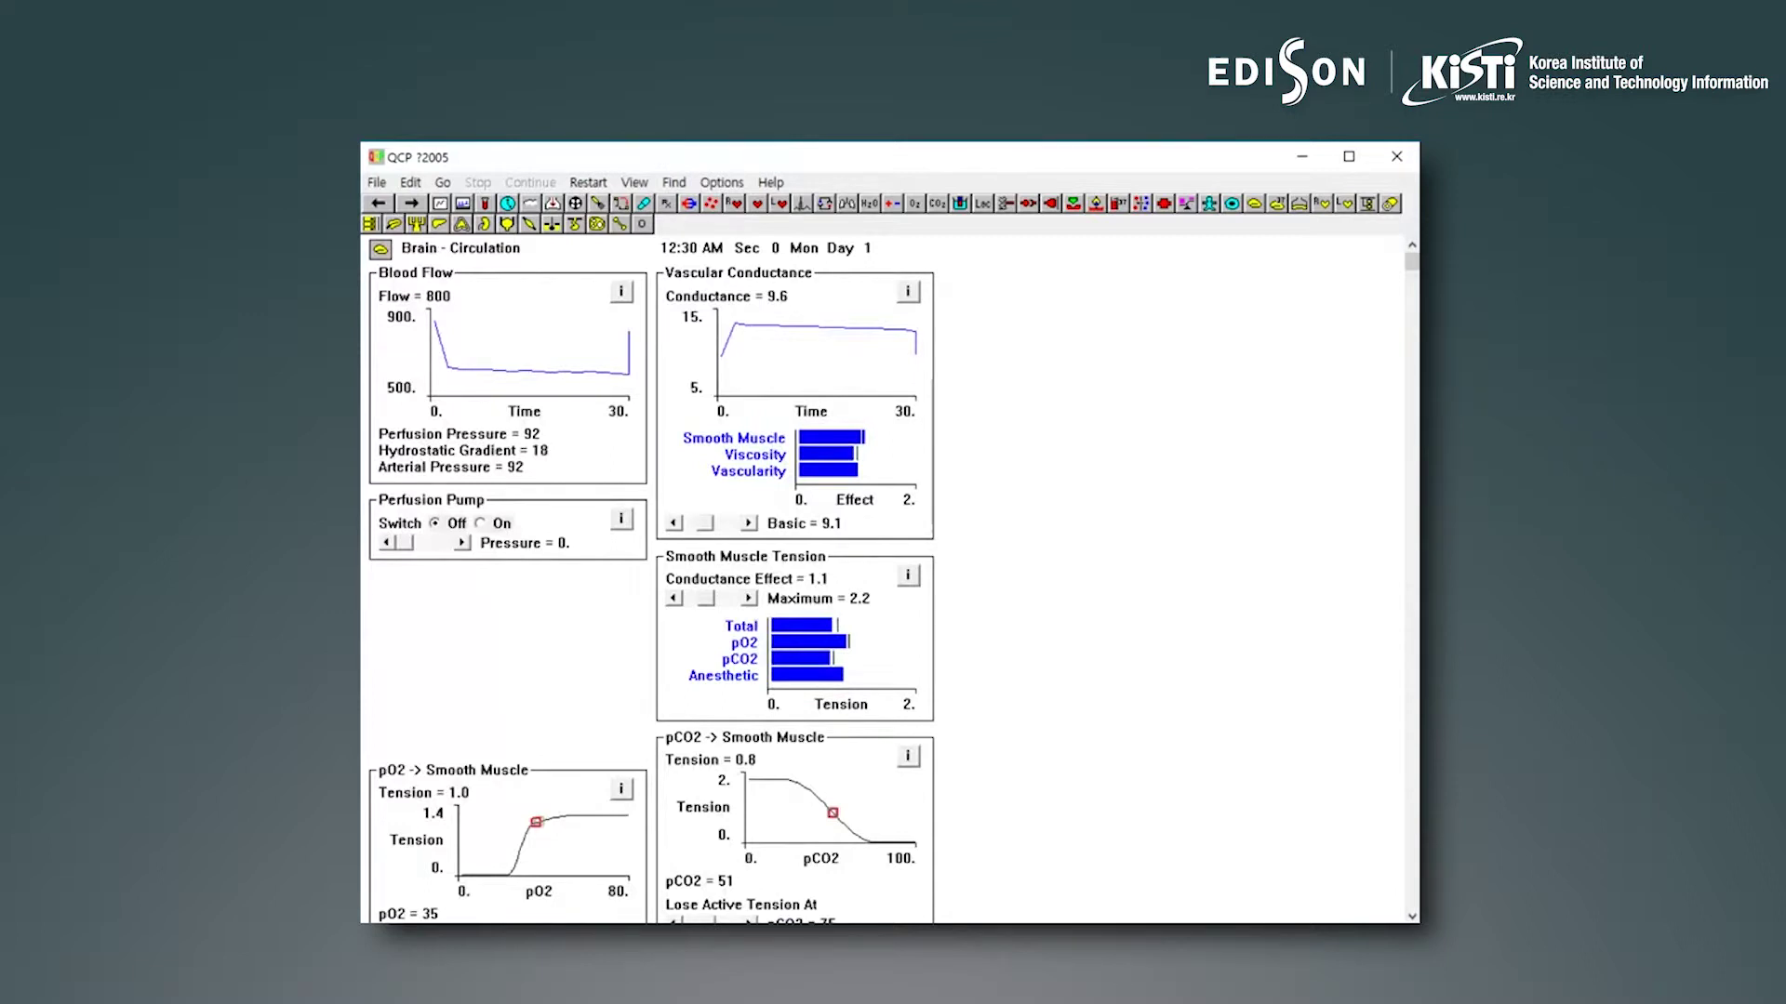
Run another 30 minutes of simulation in Brain - Circulation with the subject tilted
click(443, 182)
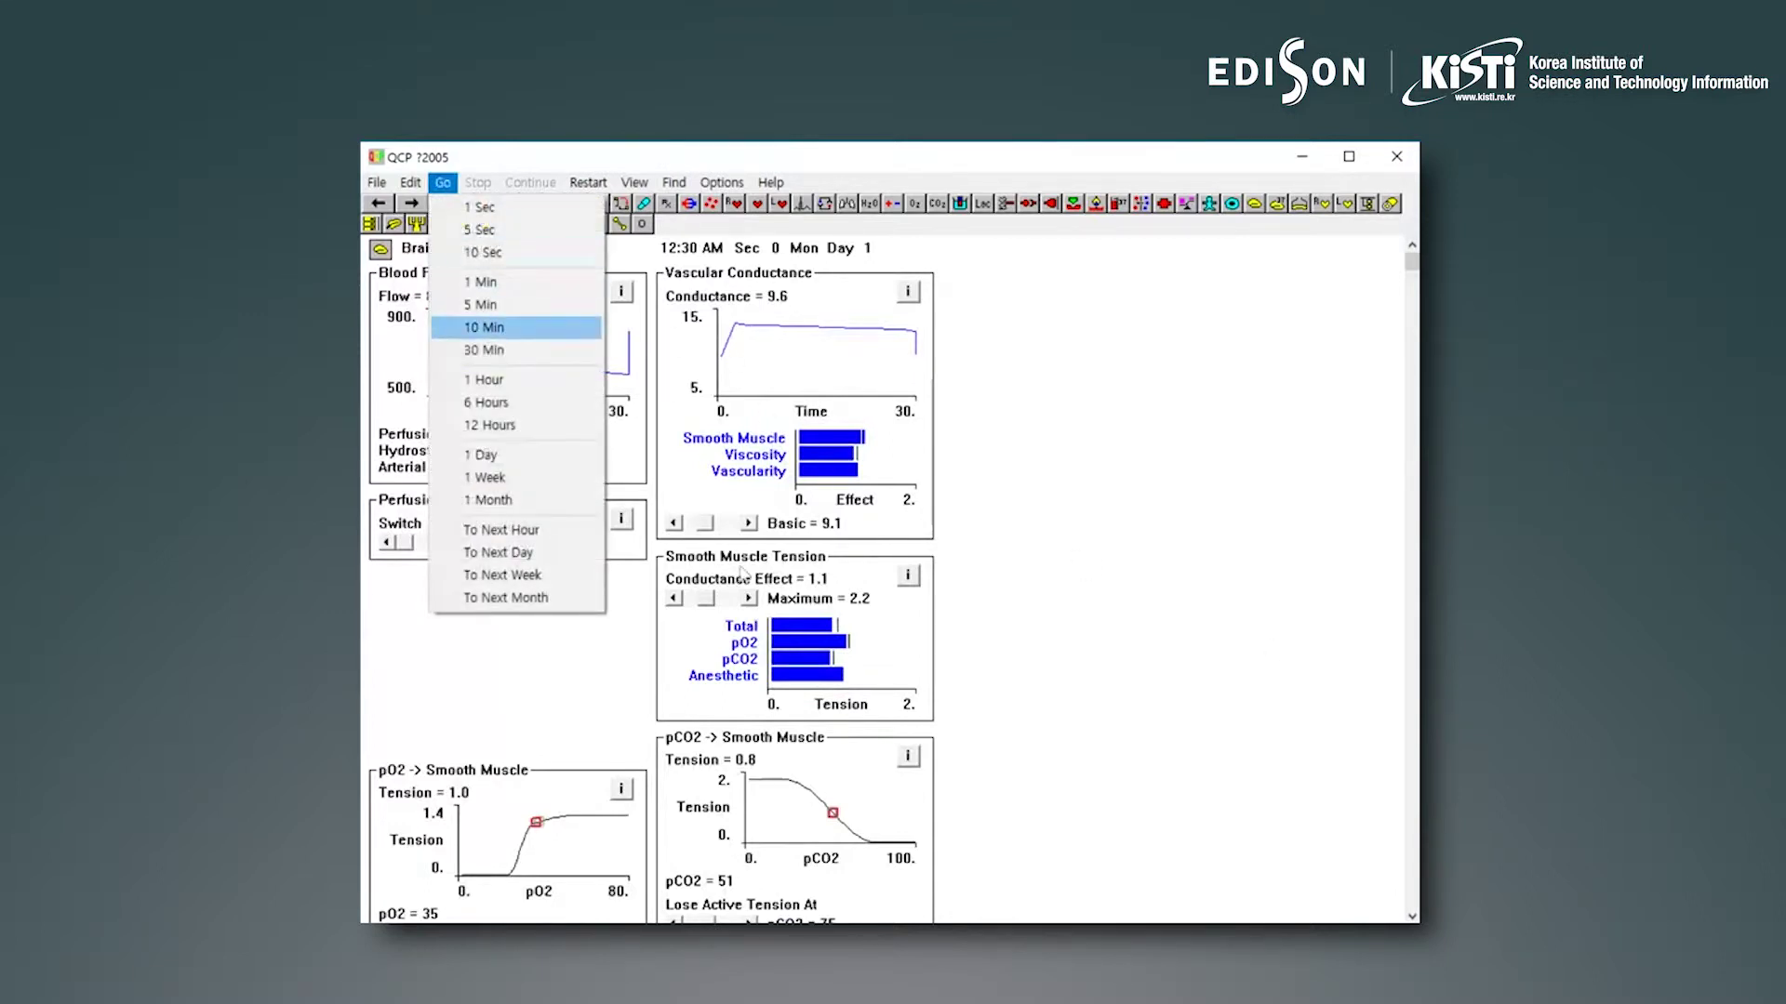
key(Down)
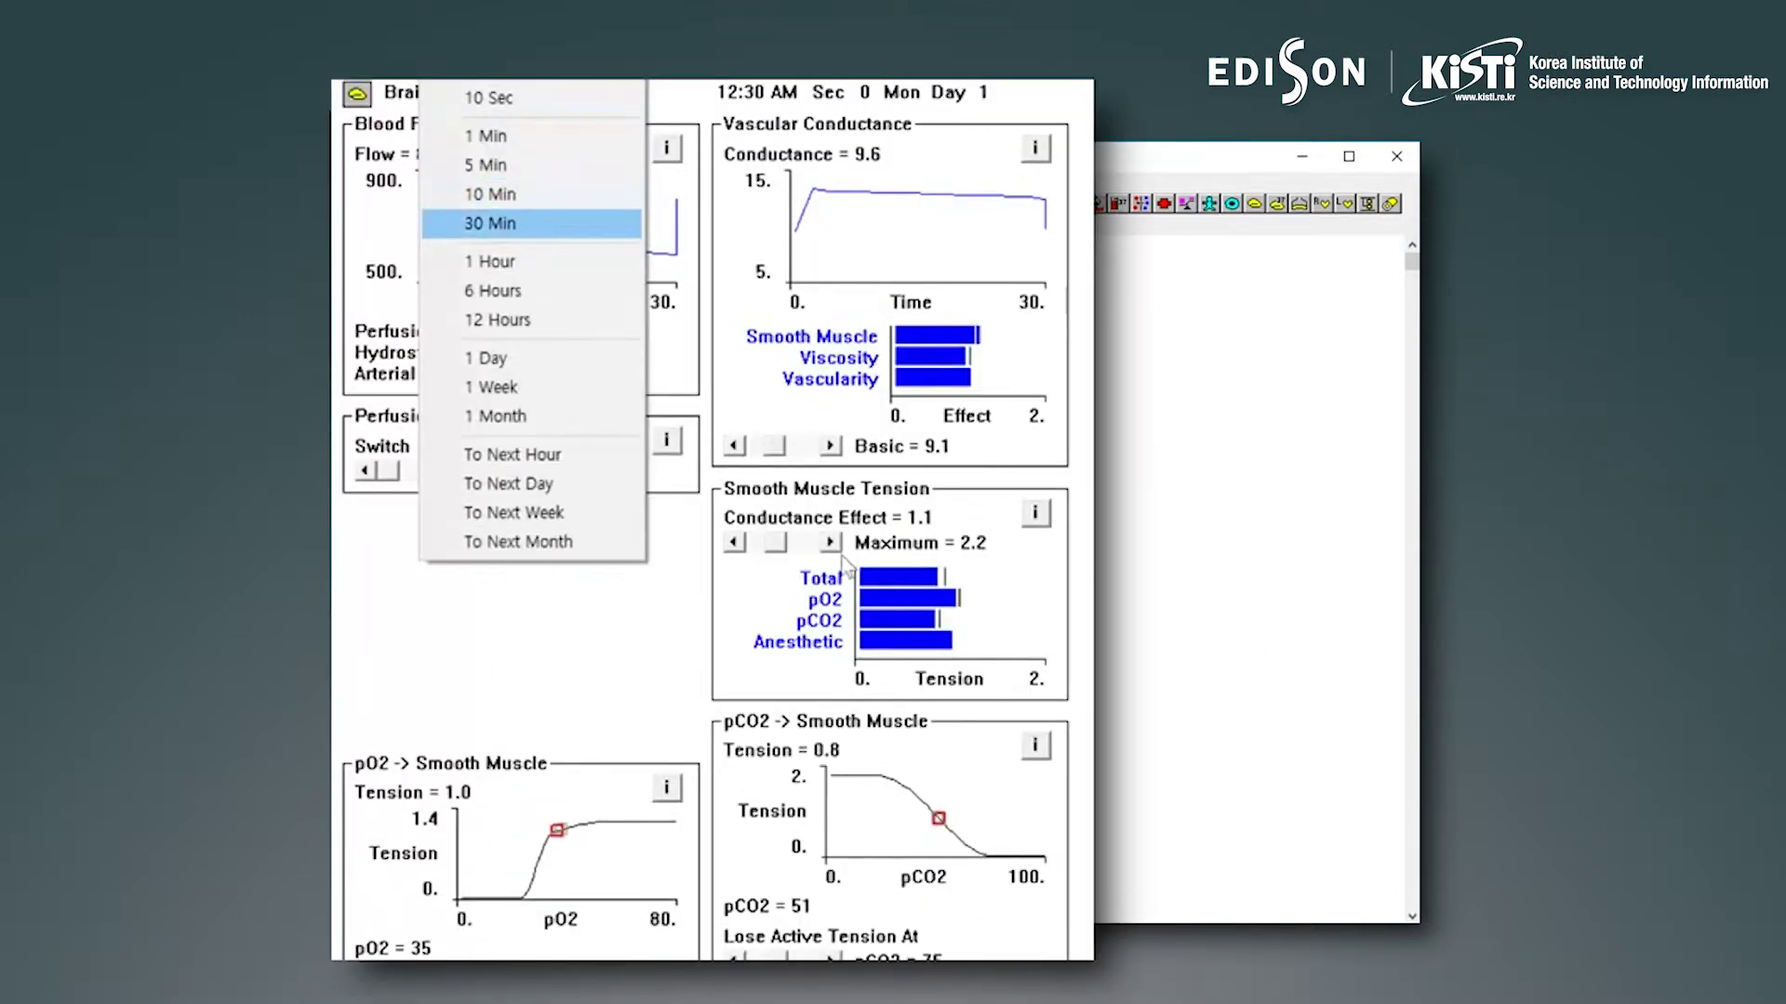
key(Return)
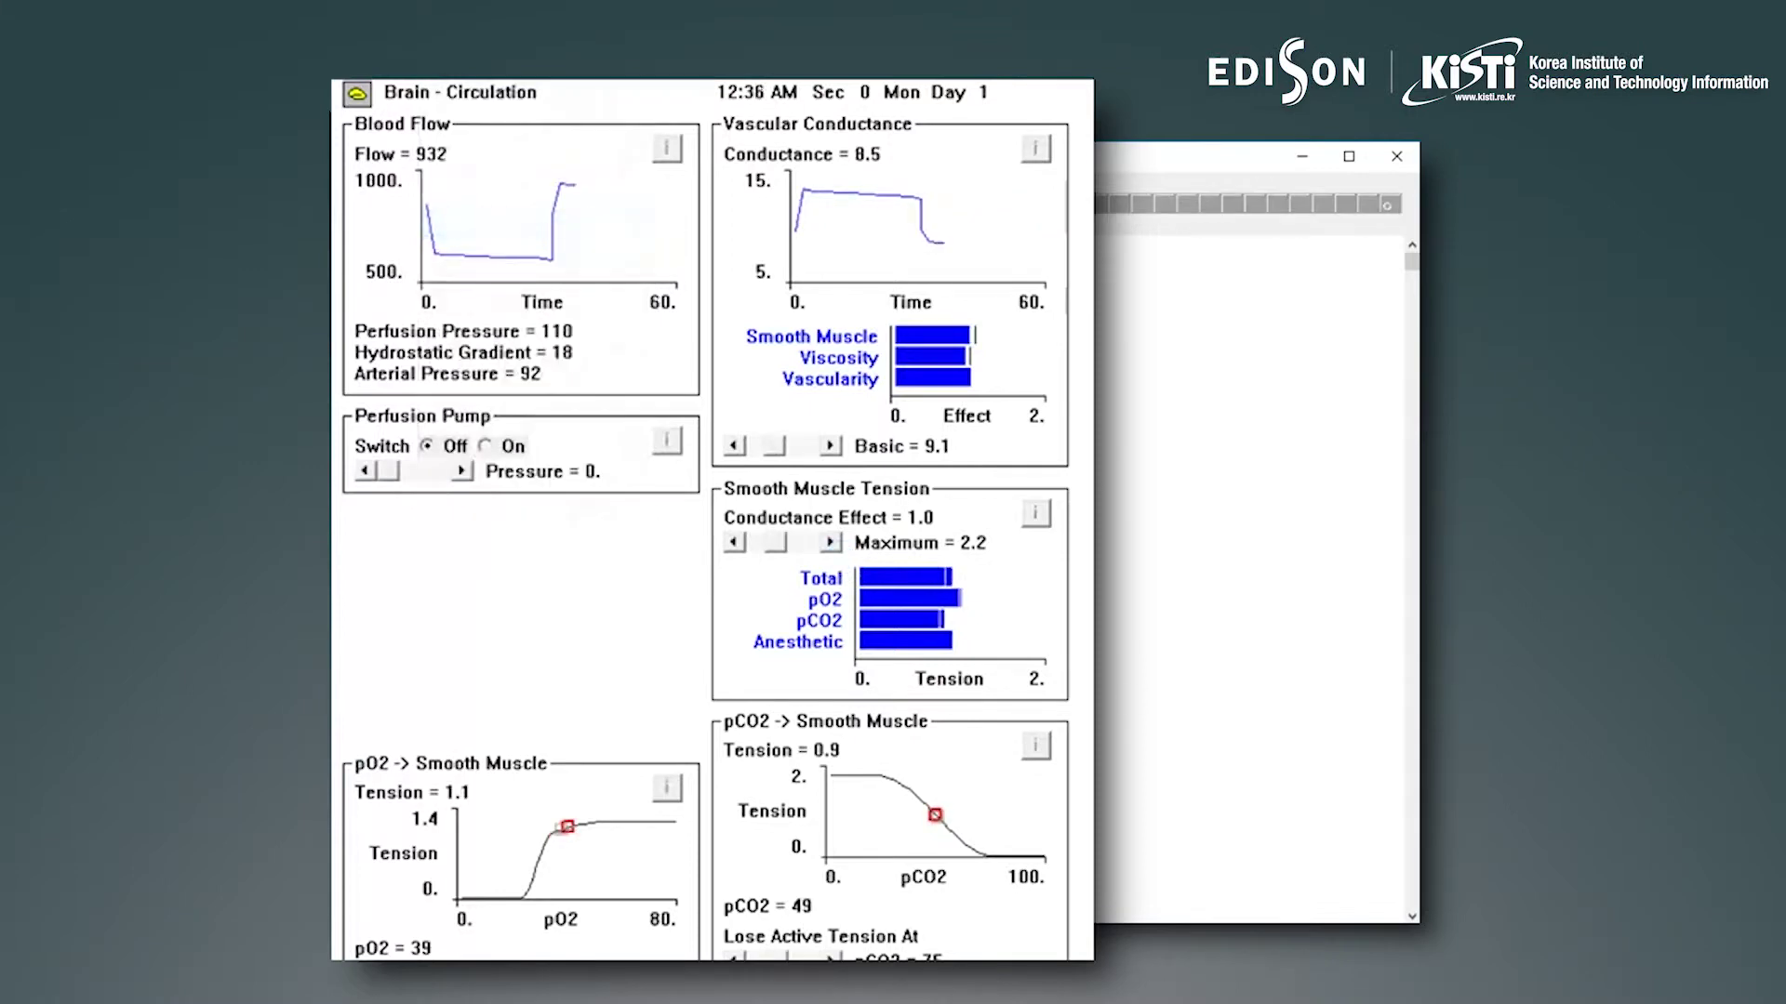
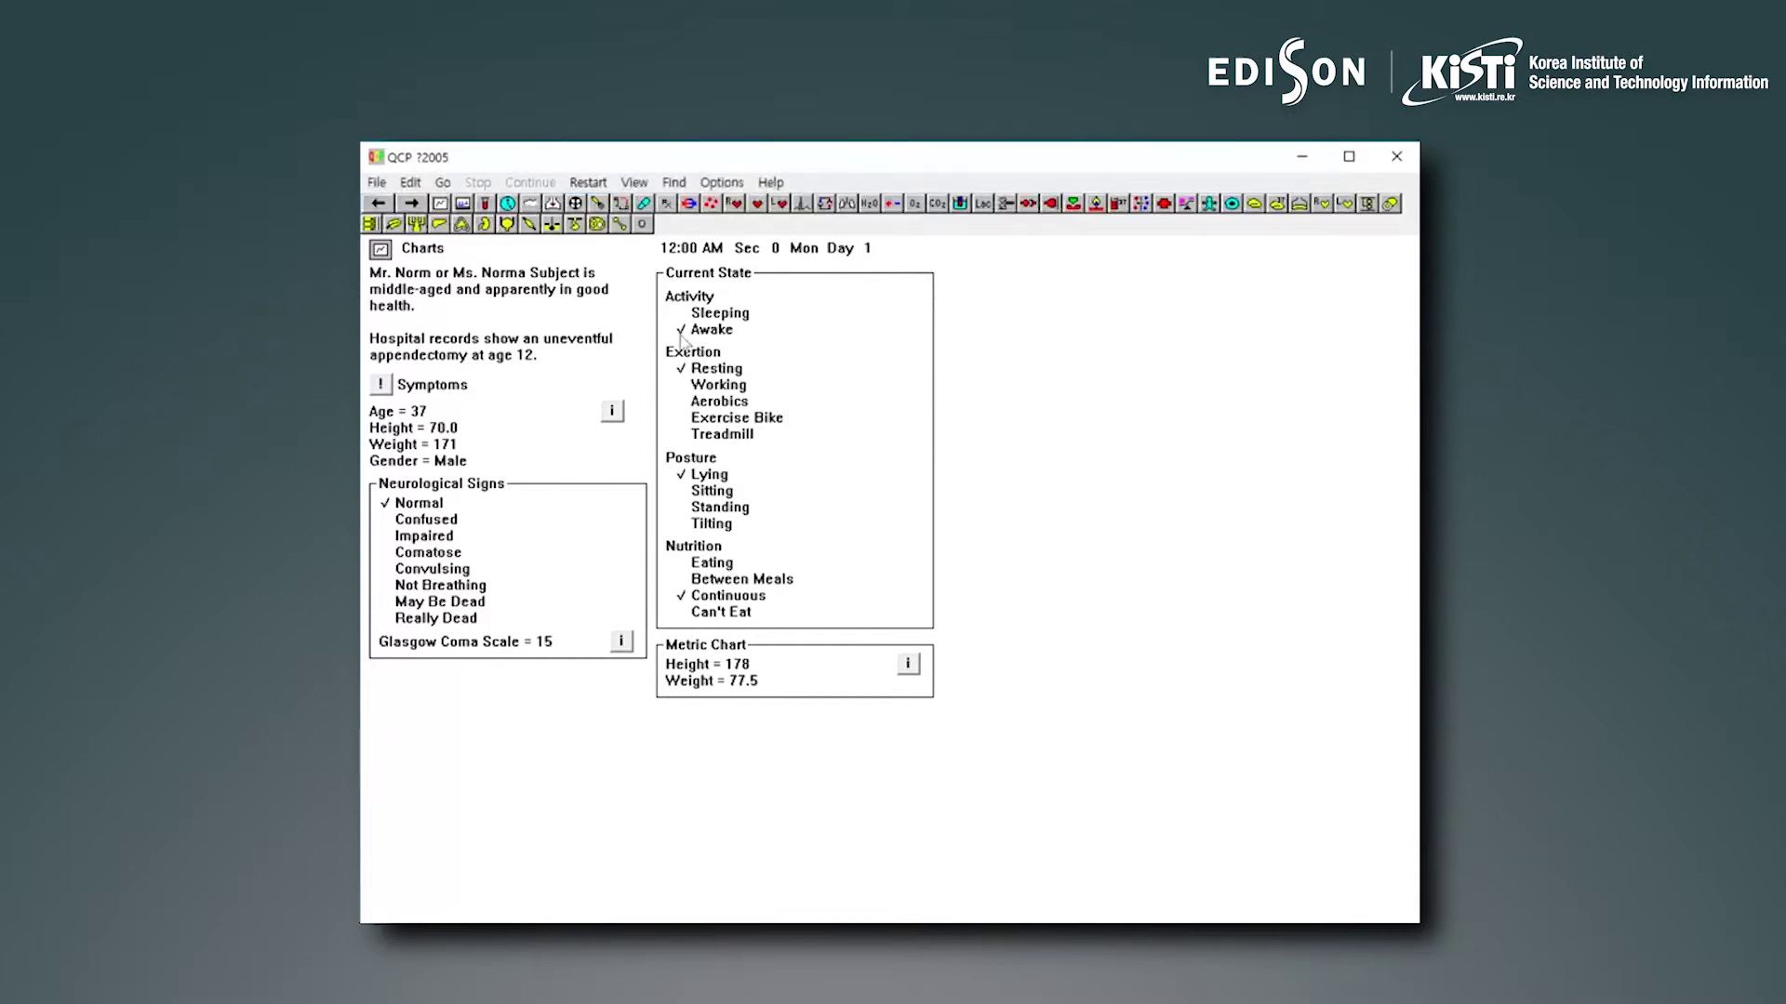
Run the restarted simulation for 5 minutes from the Monitor as a baseline
key(alt+g)
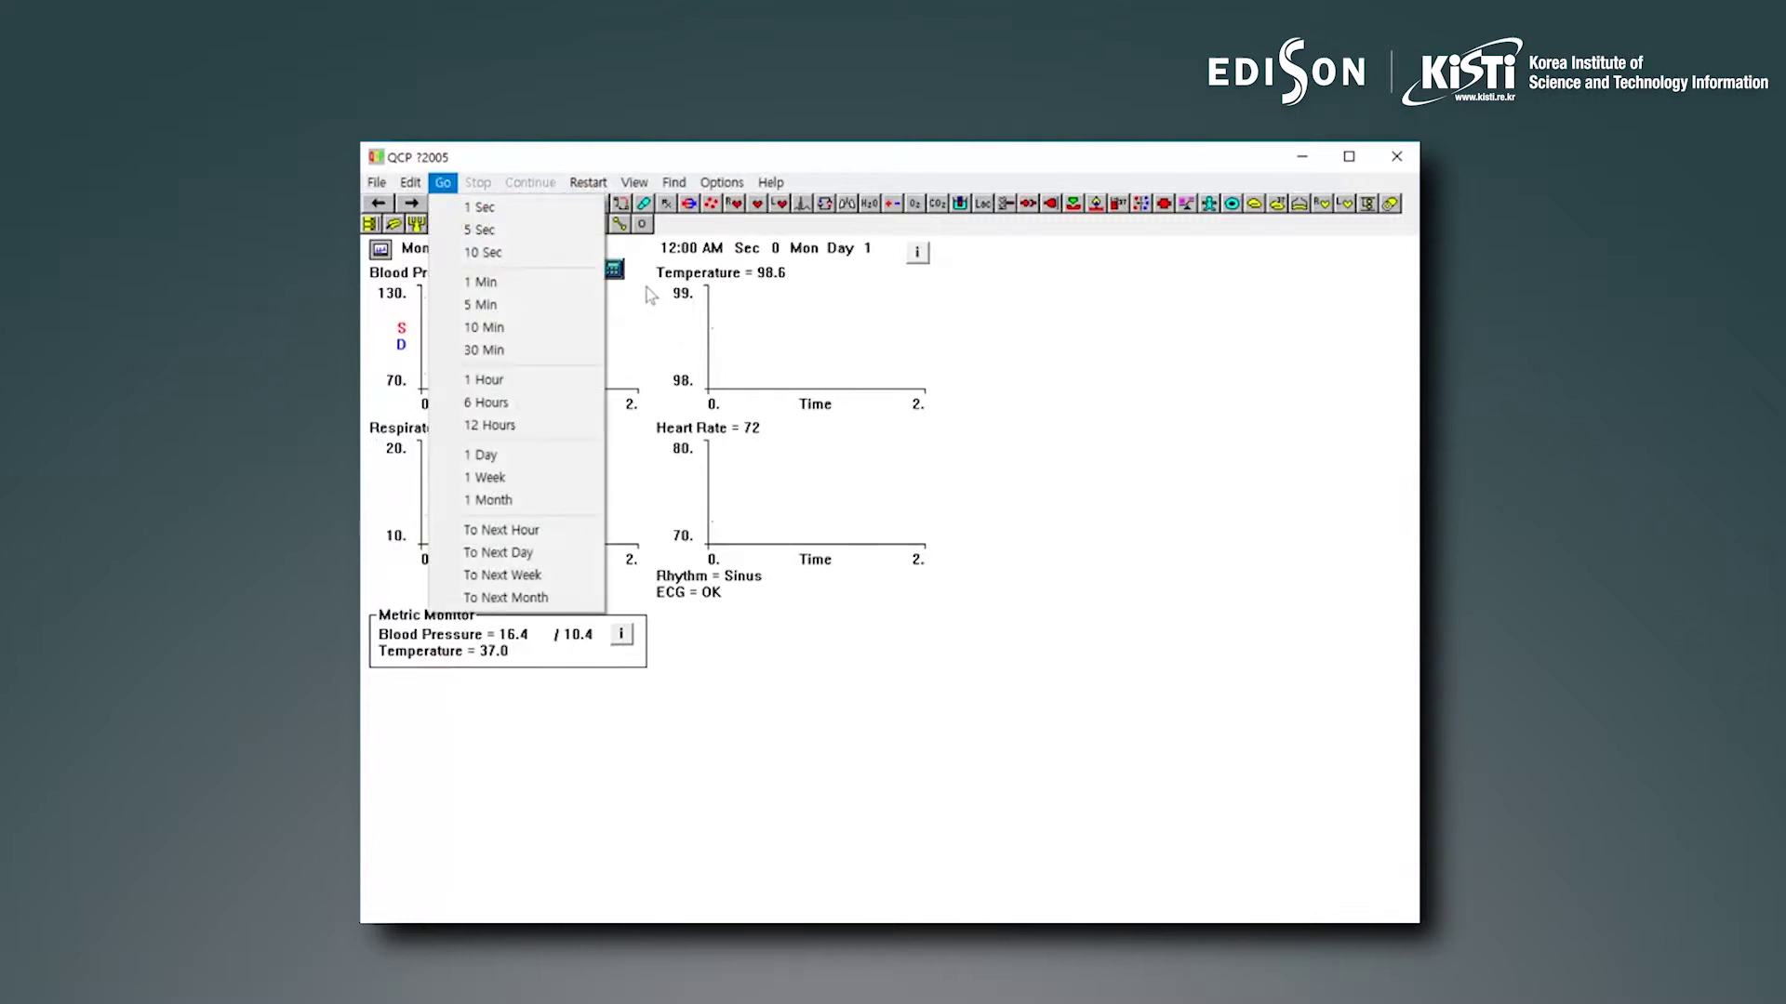
key(Down)
key(Down)
key(Down)
key(Down)
key(Down)
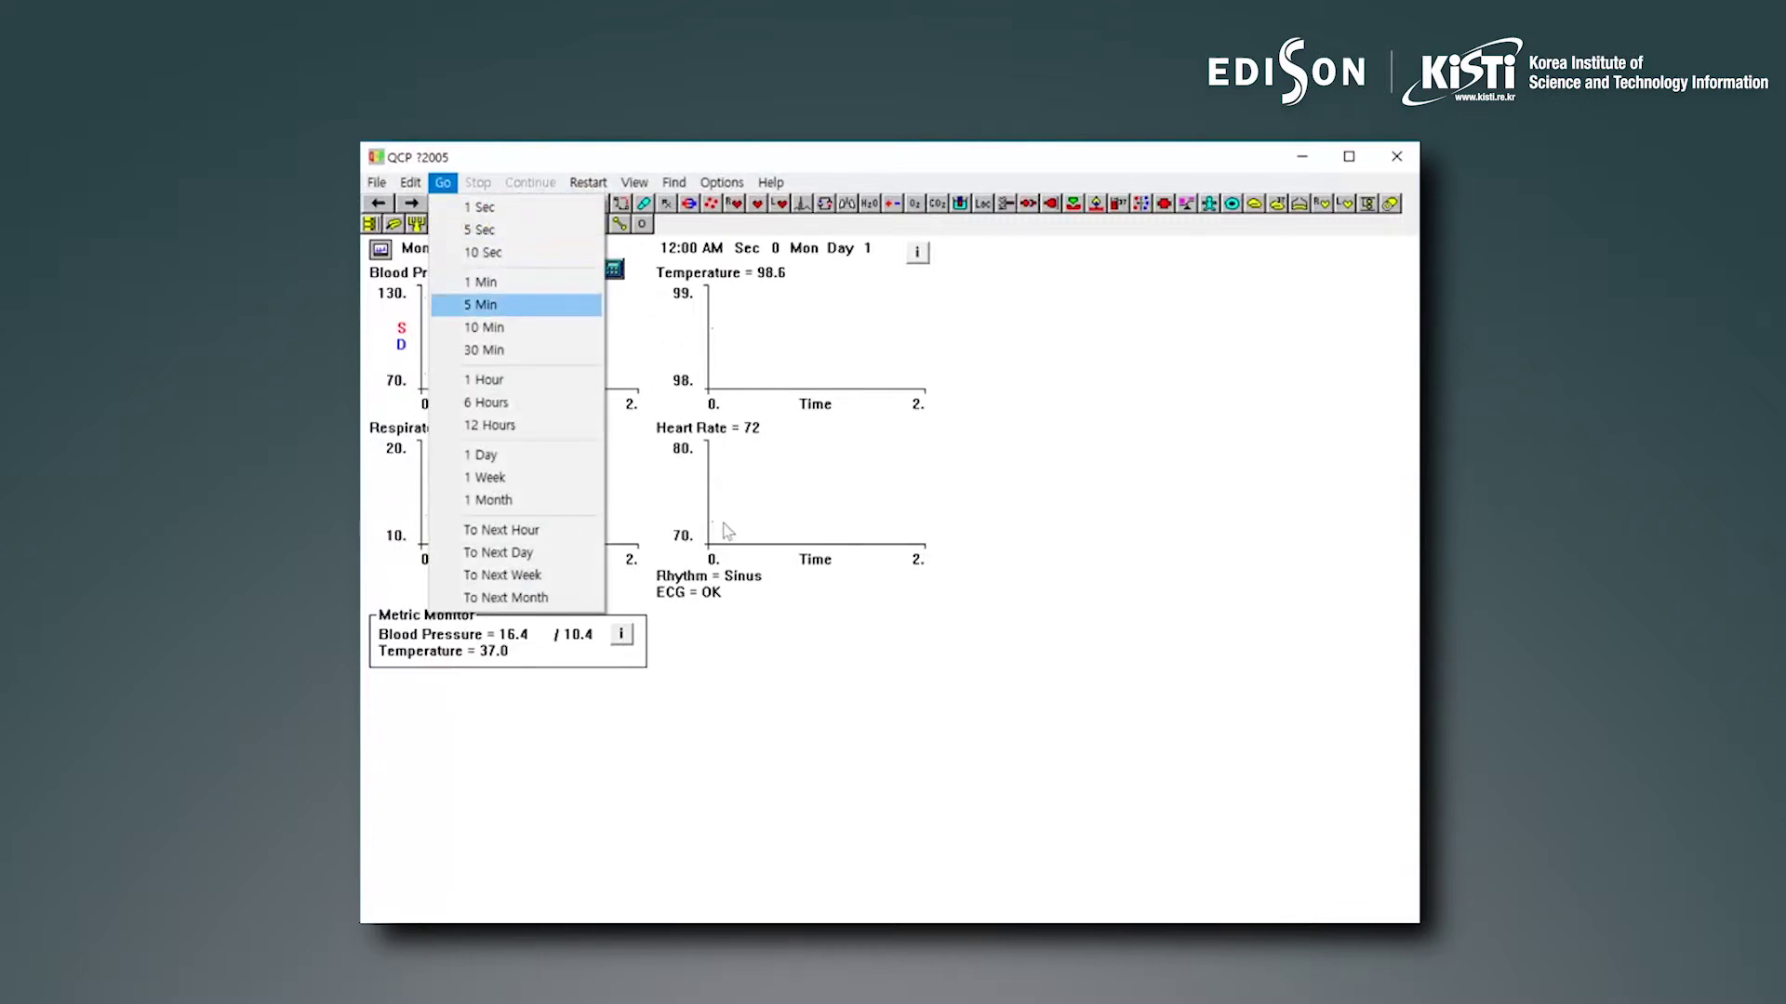
key(Return)
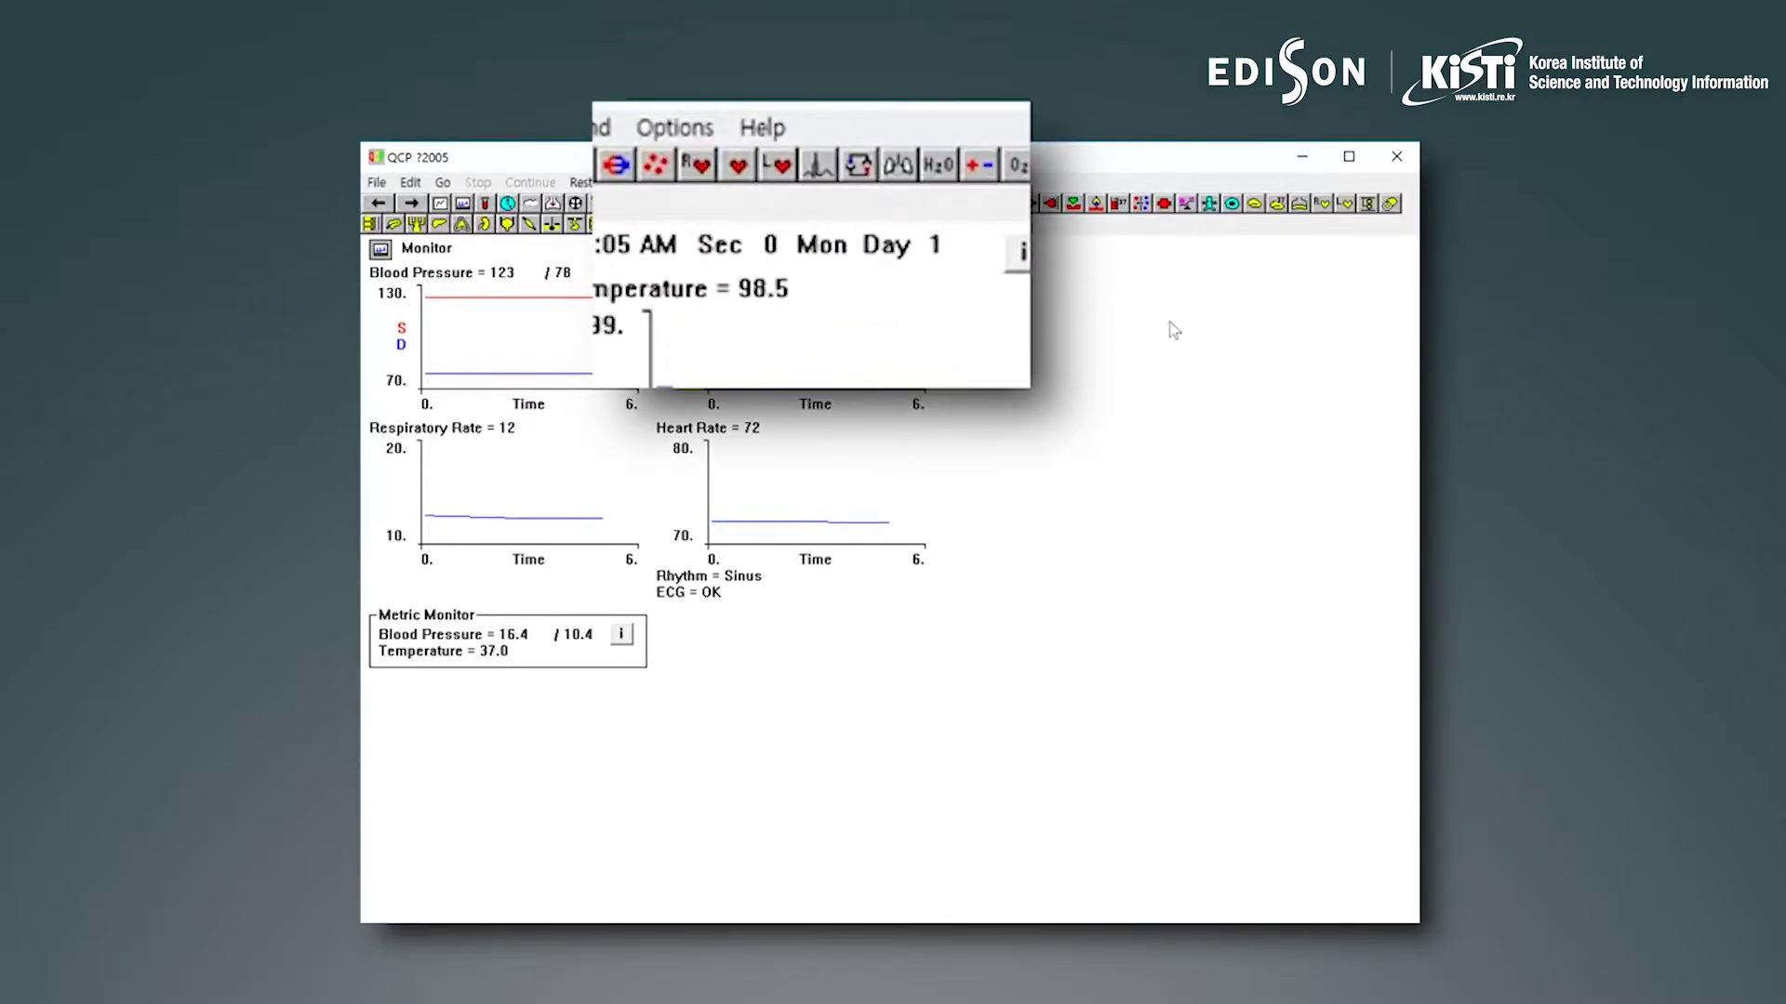
Open the Blood Volume view from the blood-related views
click(656, 165)
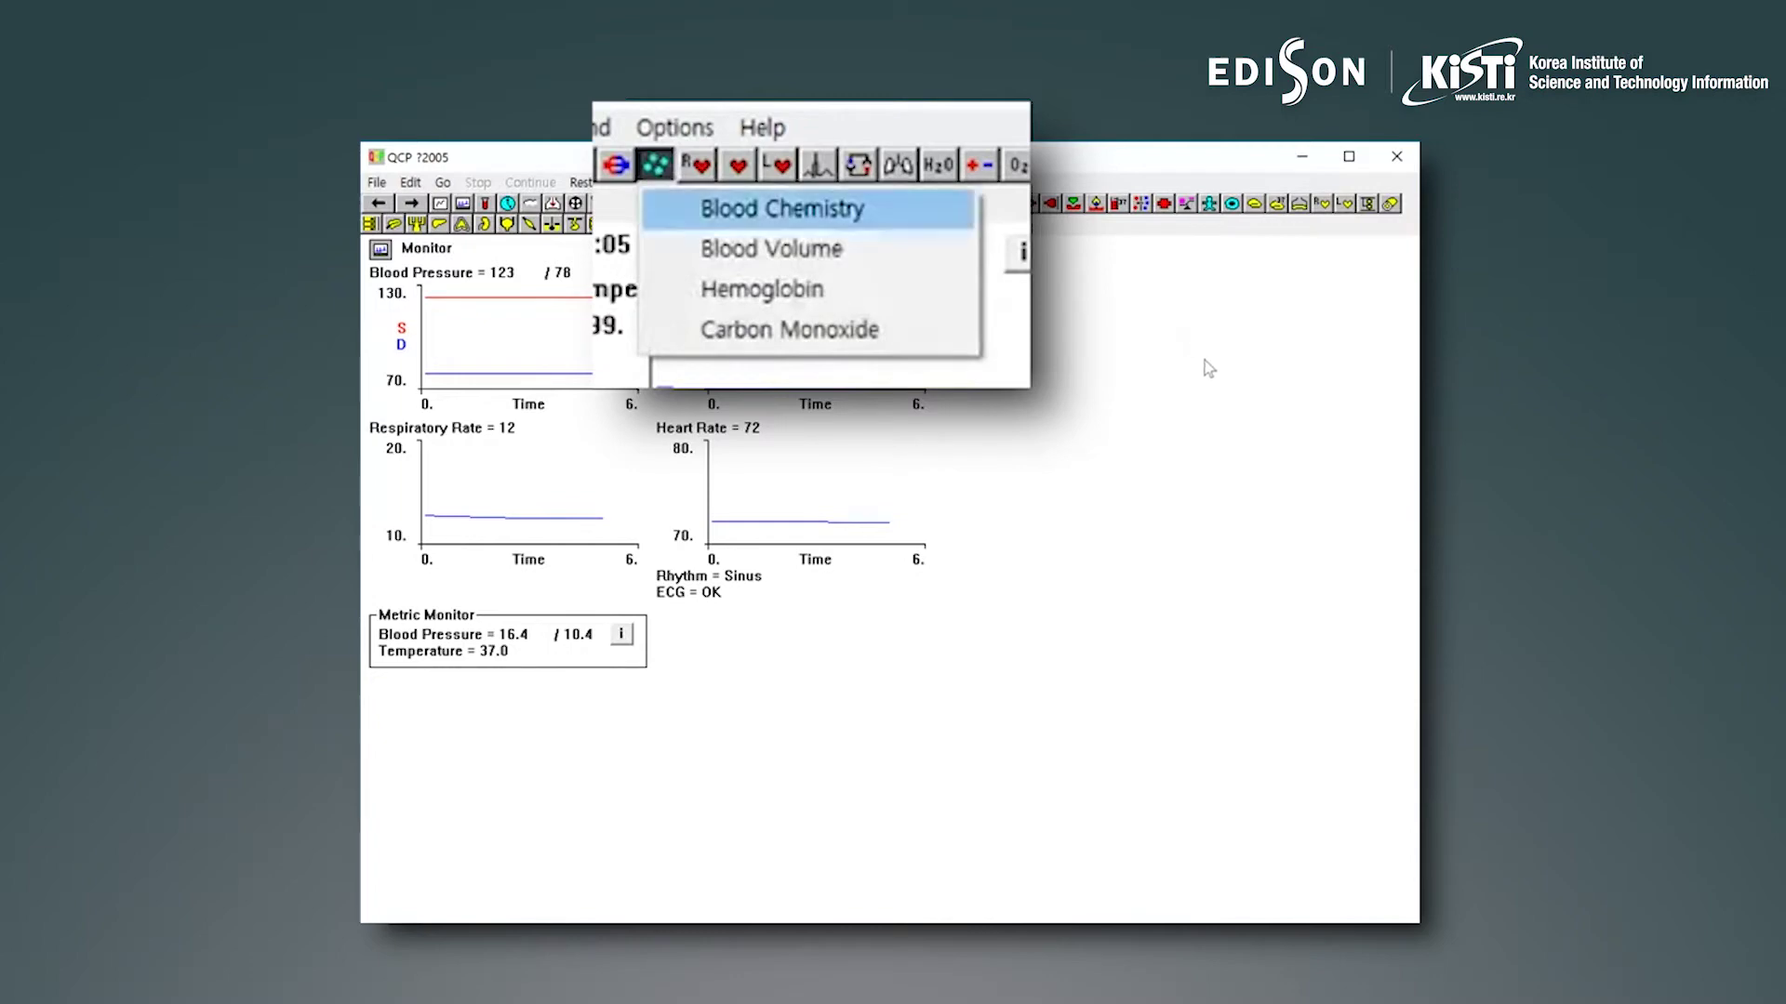
key(Down)
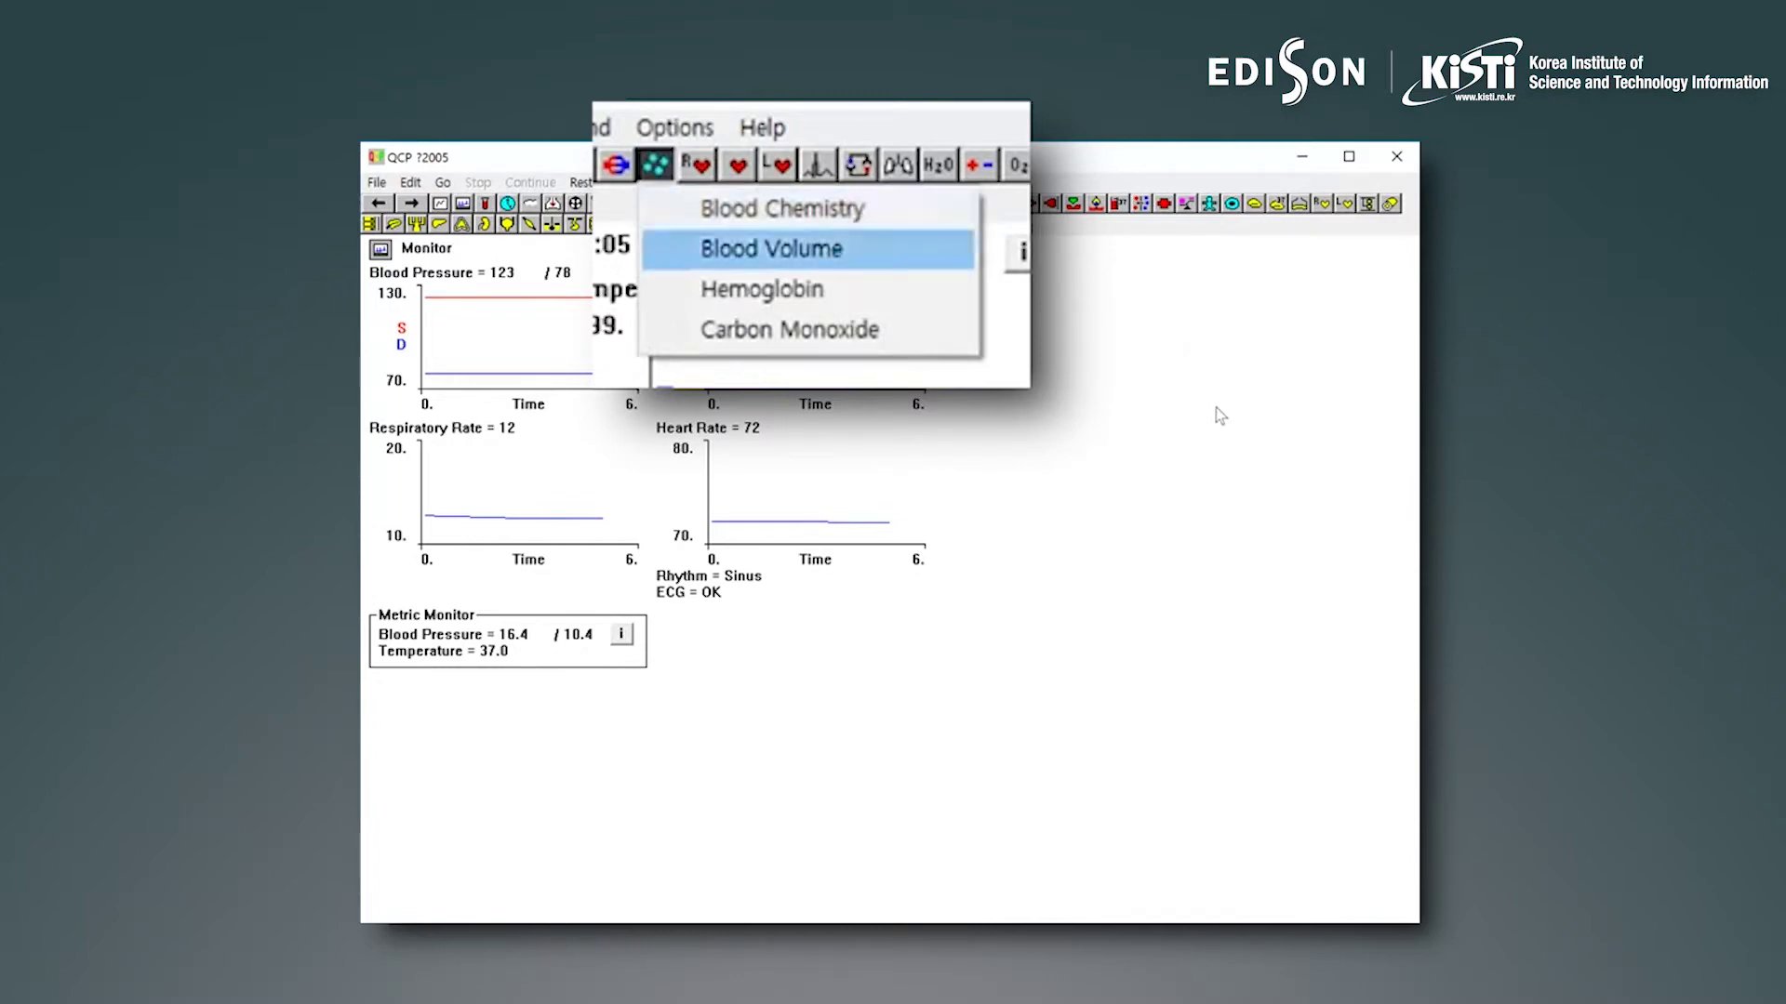
key(Return)
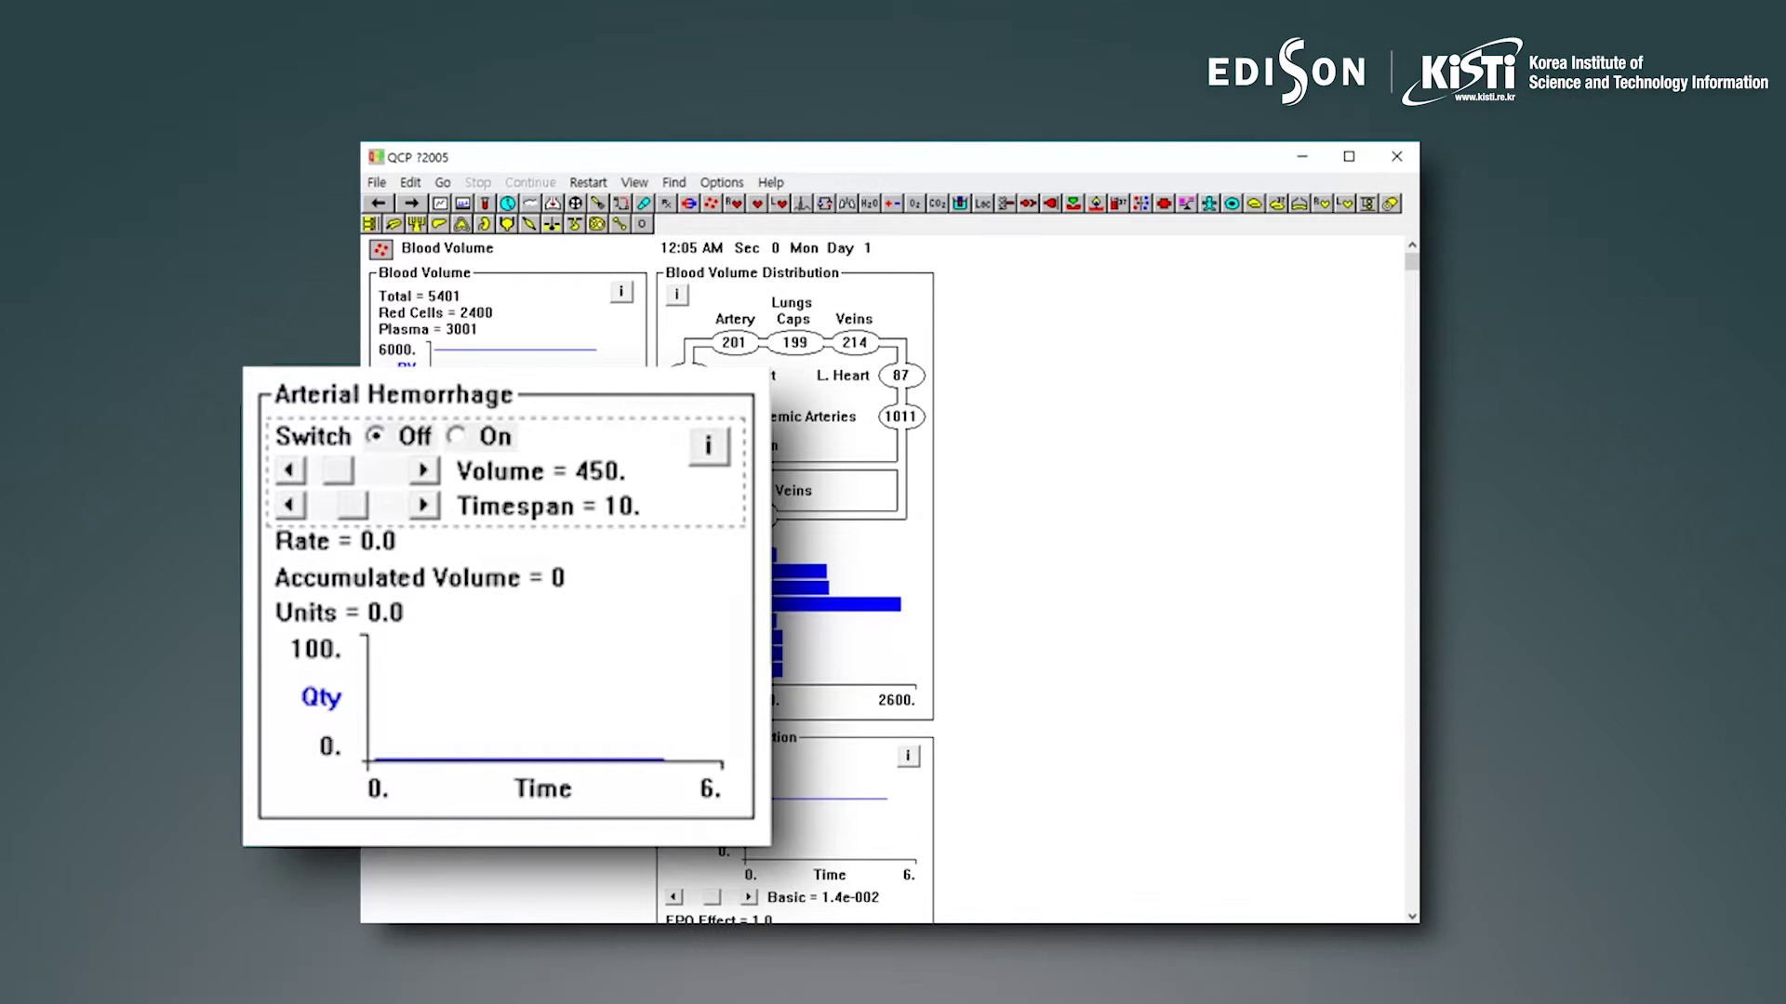
Switch on Arterial Hemorrhage, set its volume to 1000 mL, and check the information on its units
click(456, 436)
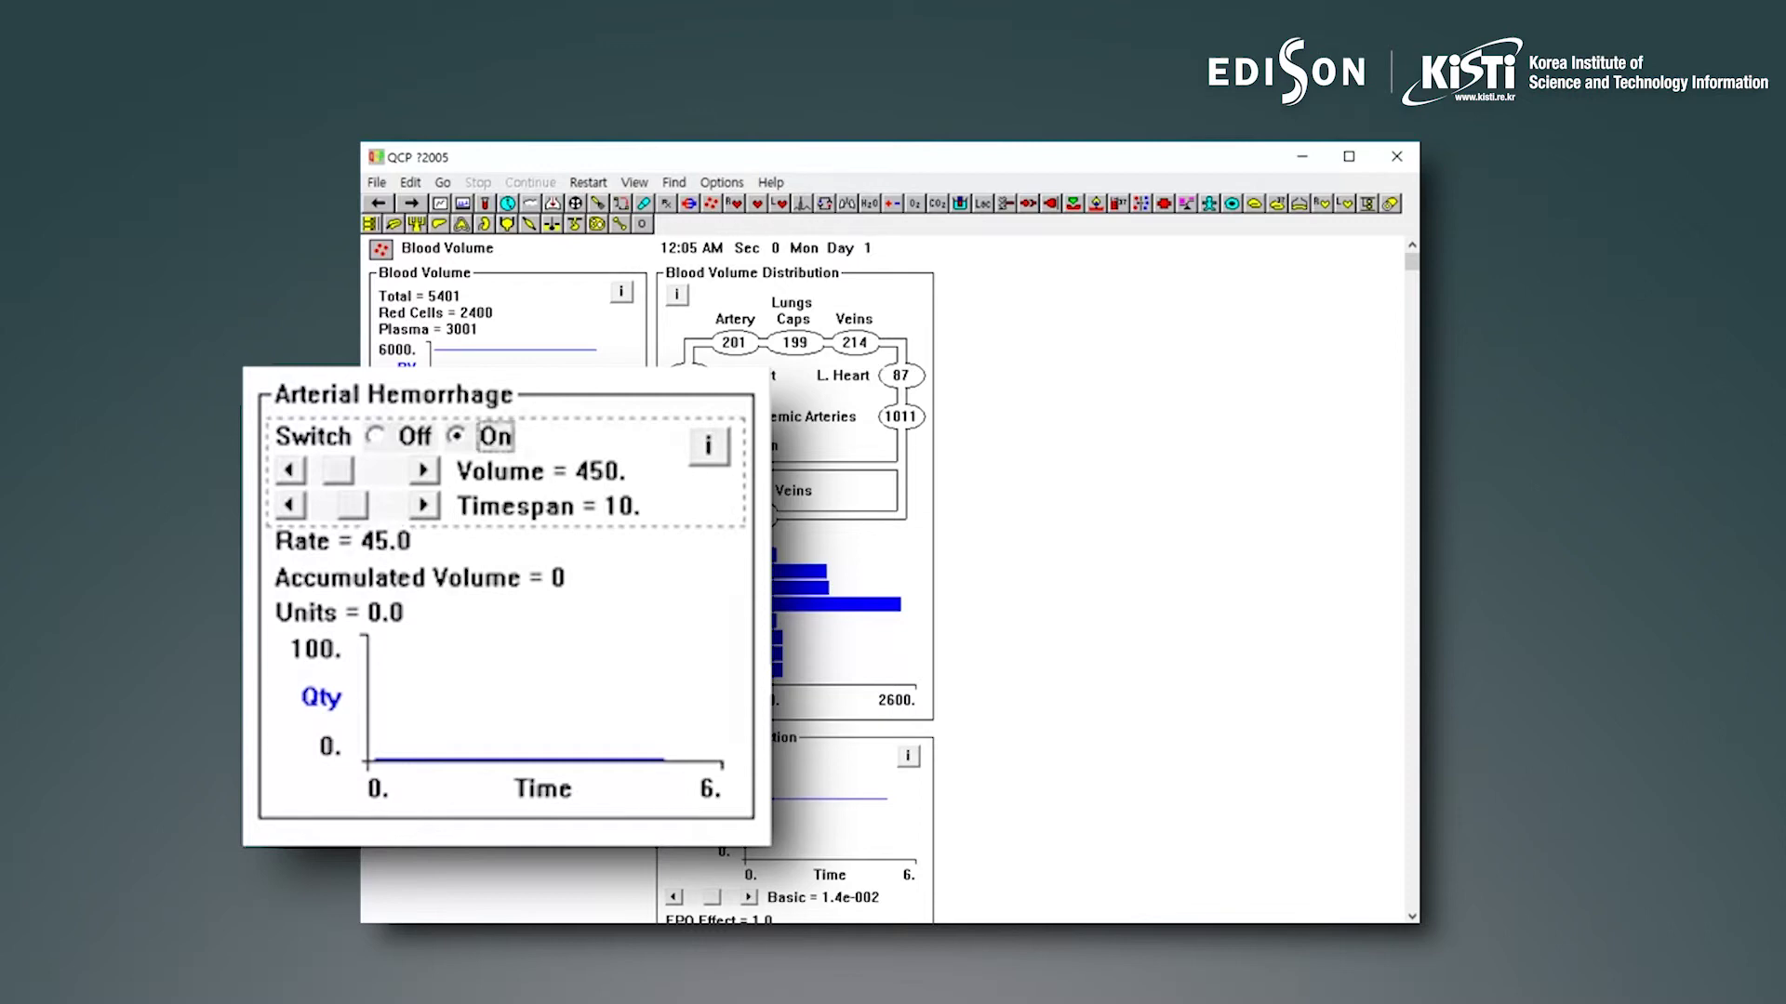
click(424, 470)
click(424, 471)
click(424, 470)
click(424, 470)
click(424, 471)
click(424, 471)
click(424, 470)
click(424, 470)
click(424, 470)
click(424, 471)
click(424, 471)
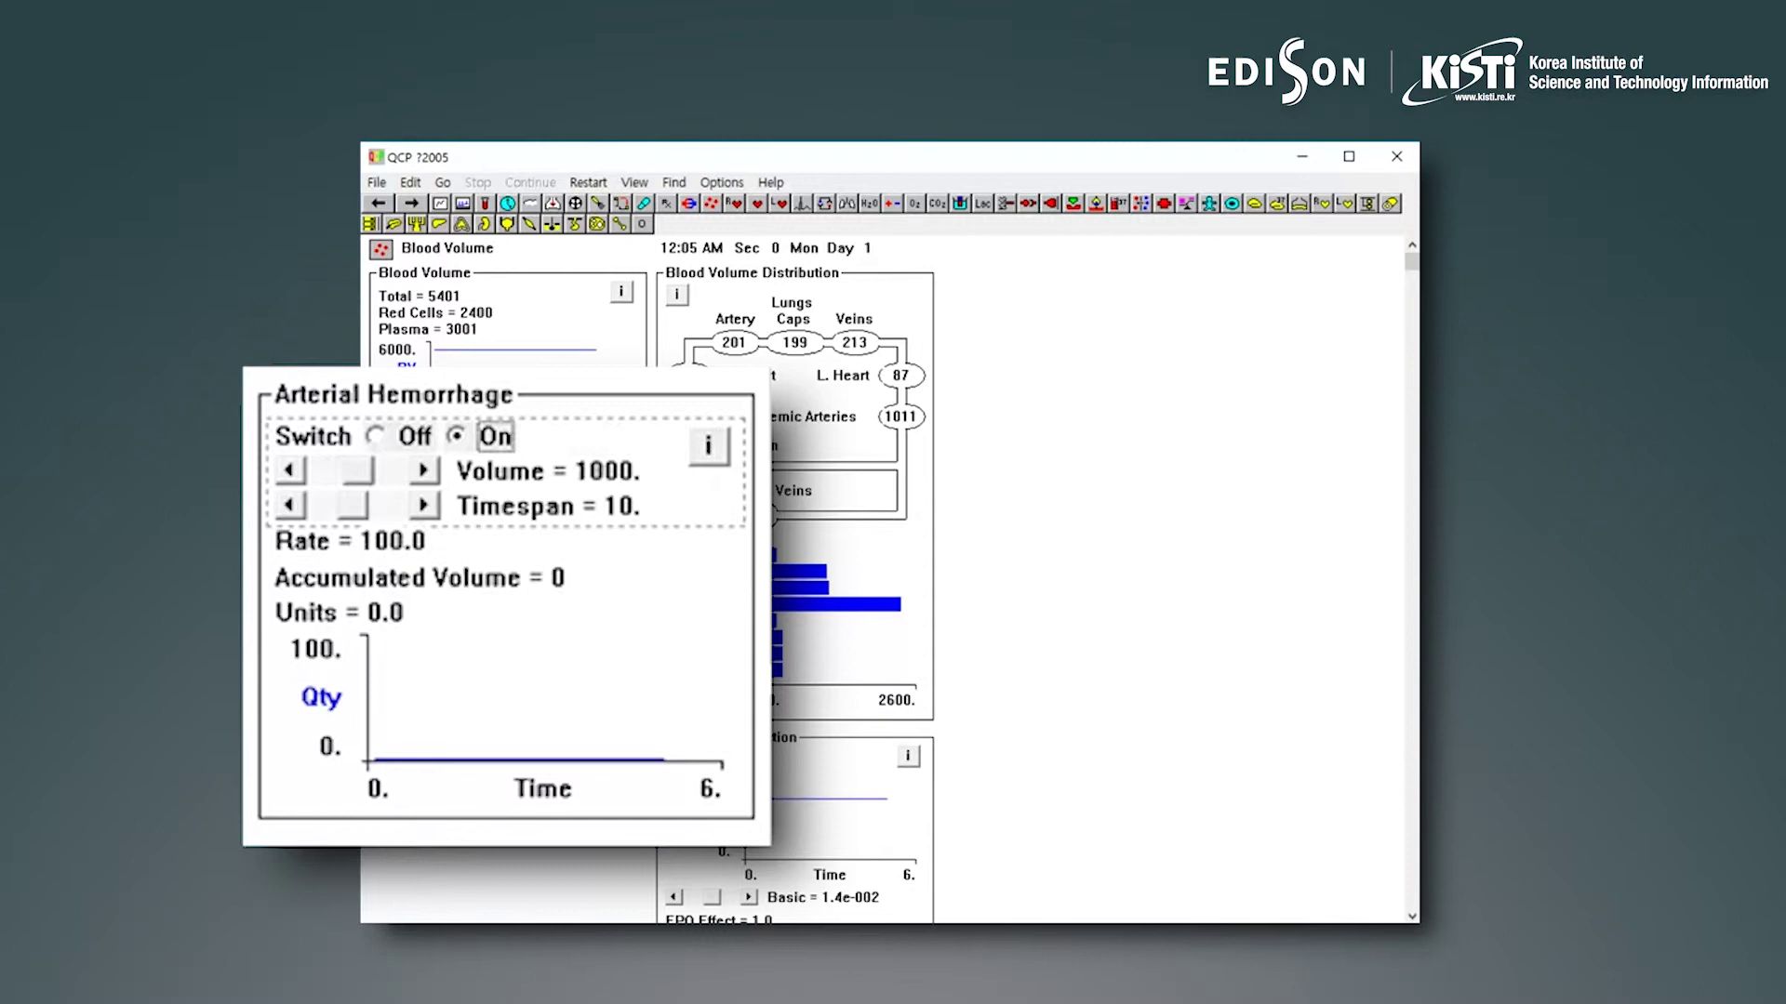
click(622, 597)
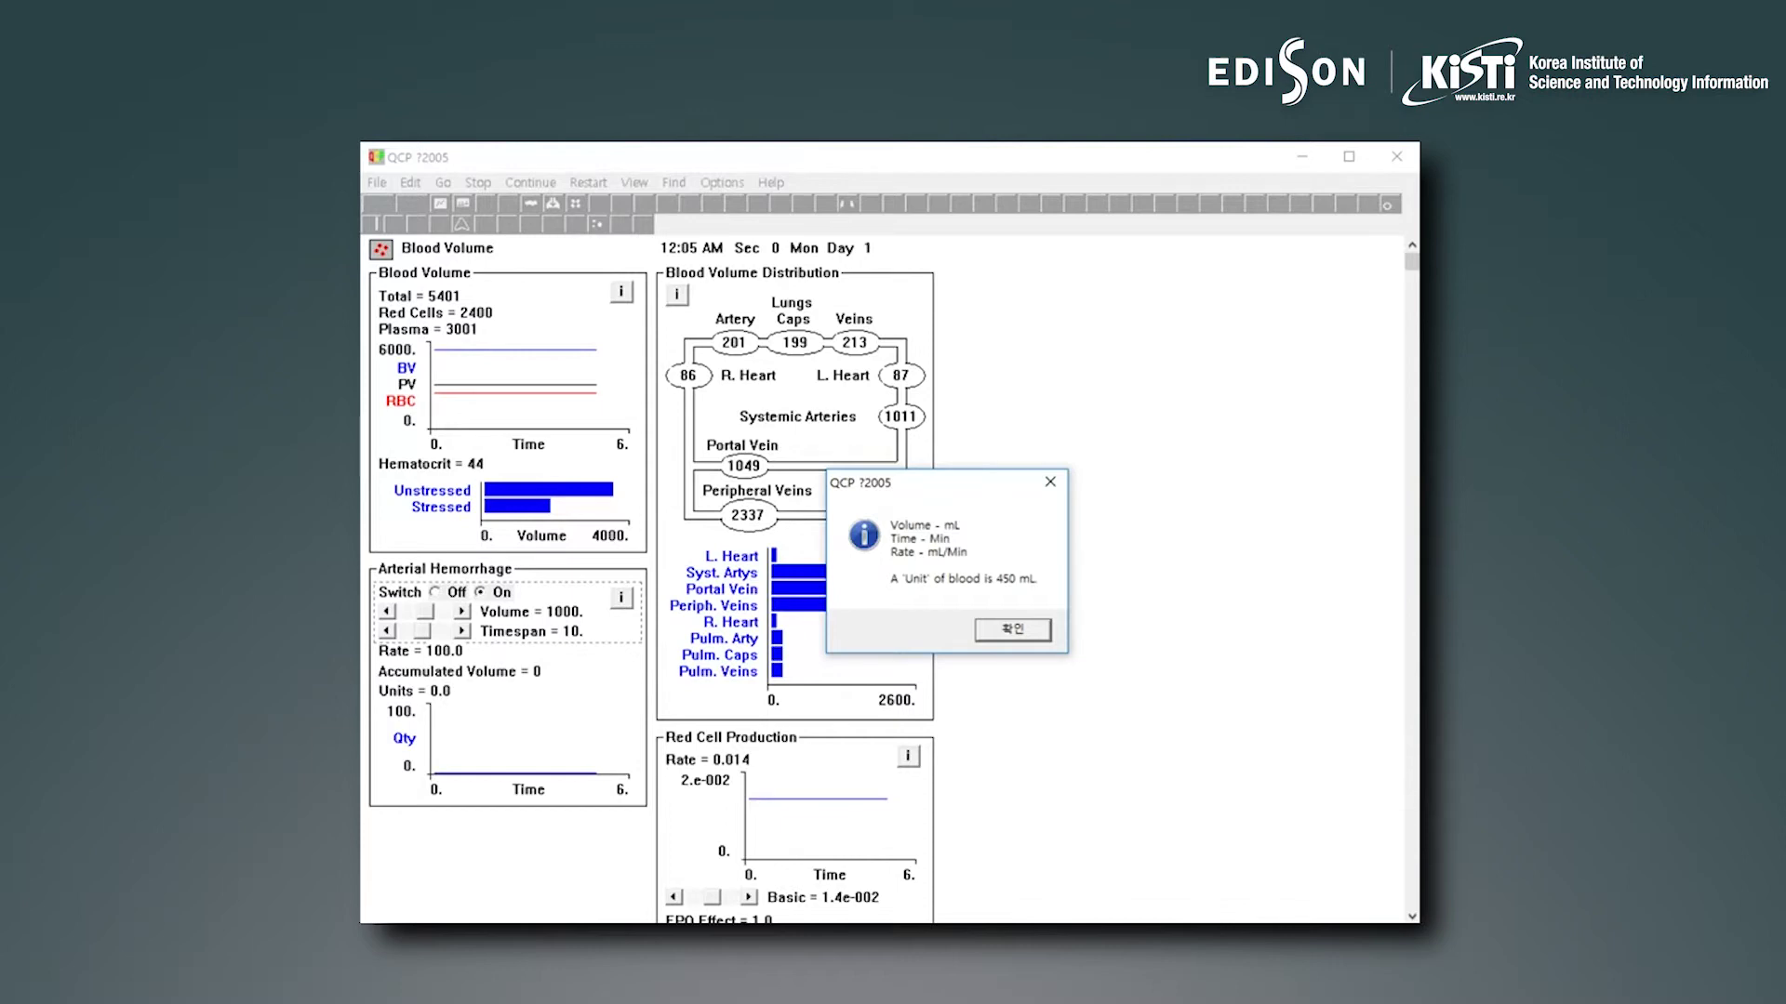
key(Return)
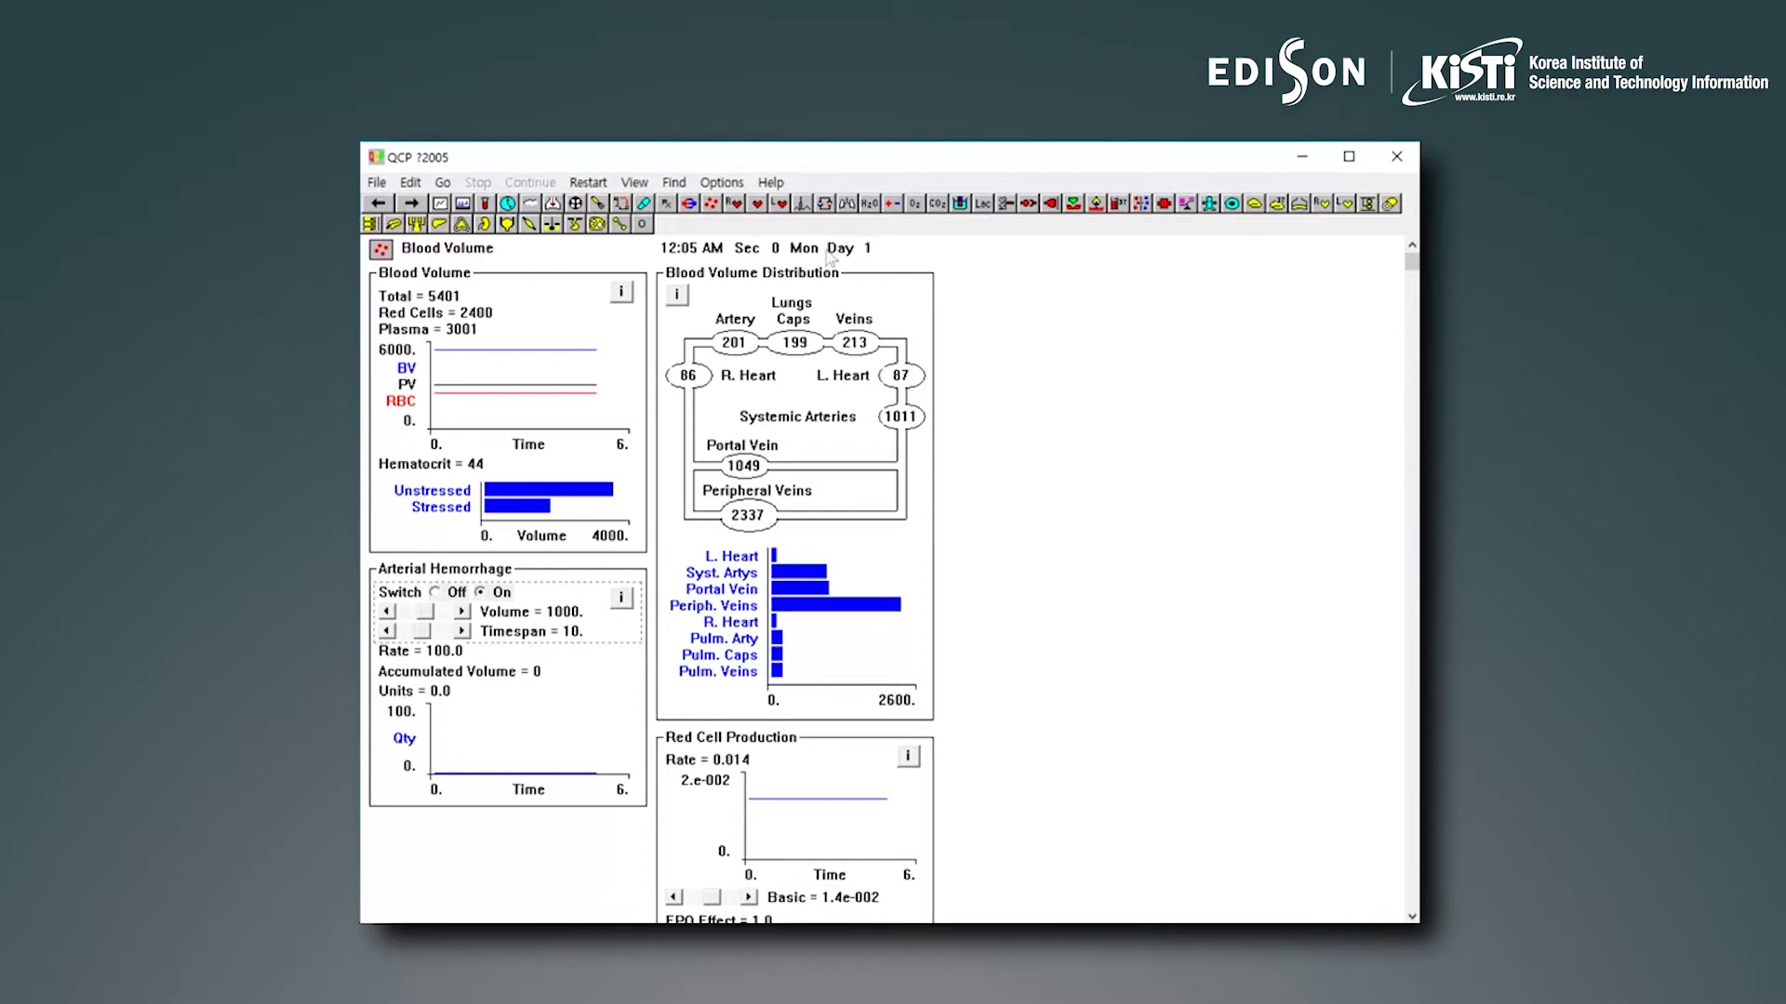
Return to the Monitor and advance the hemorrhage simulation by 10 minutes, followed by 1 more minute
right_click(686, 331)
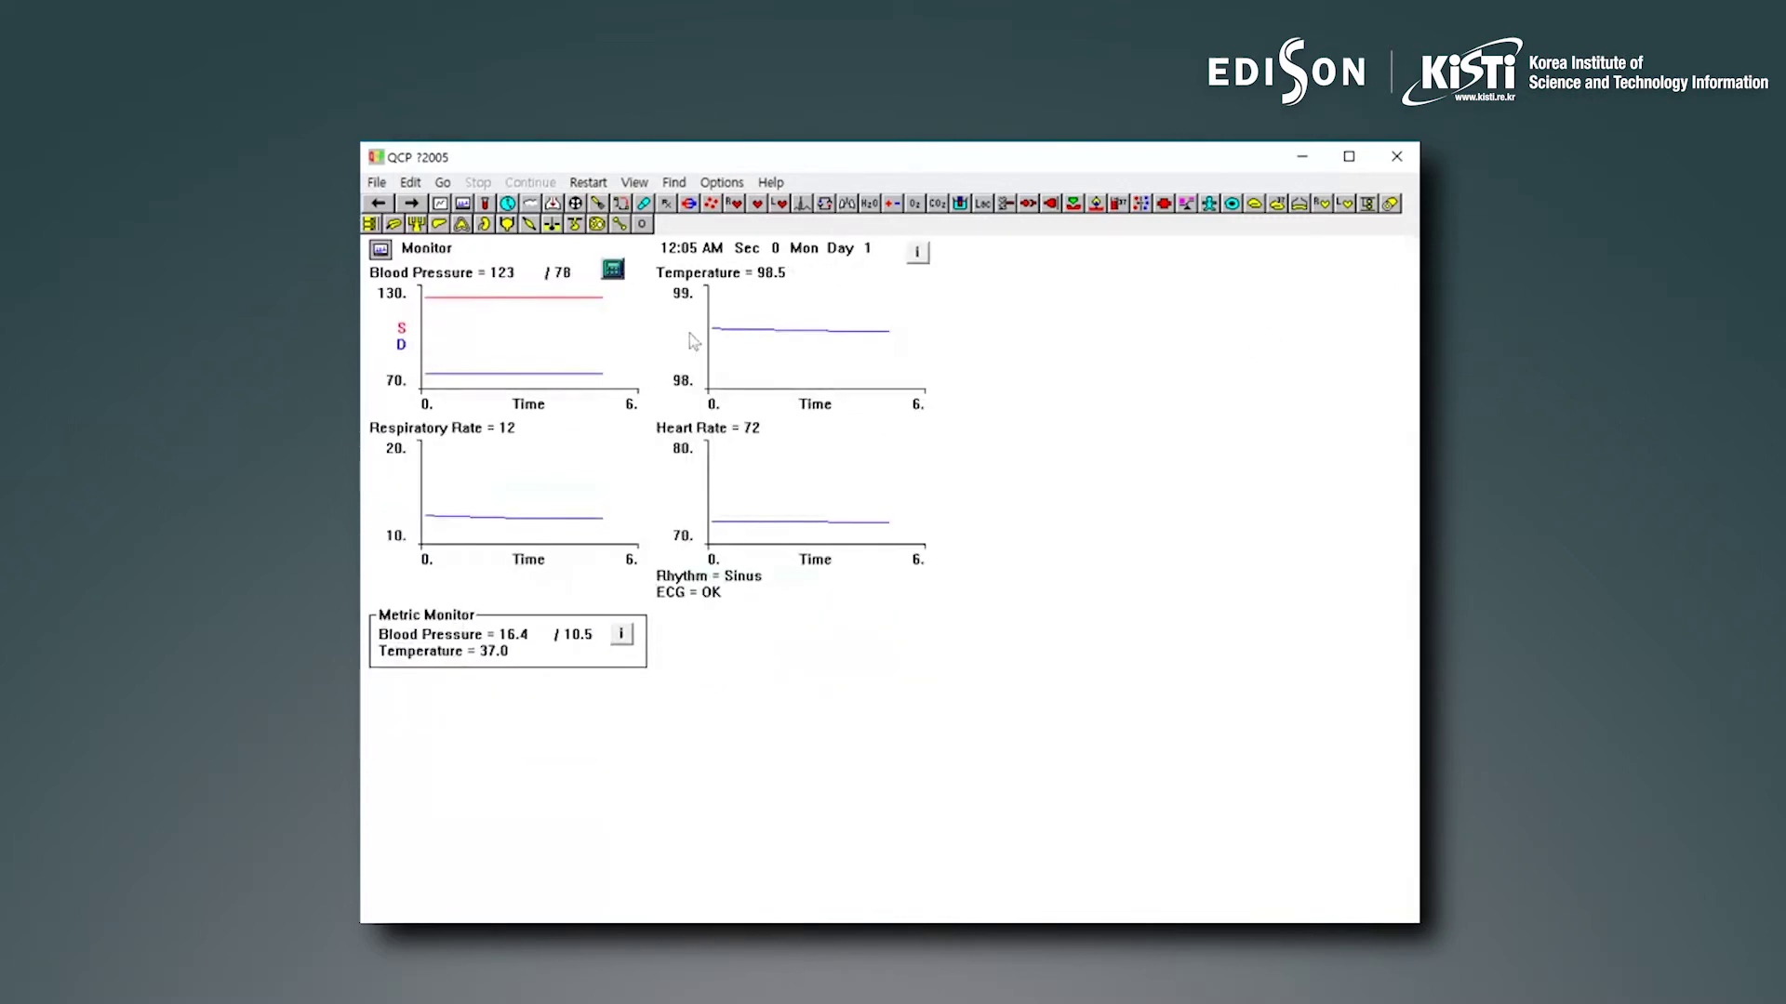
key(alt+g)
key(Up)
key(Up)
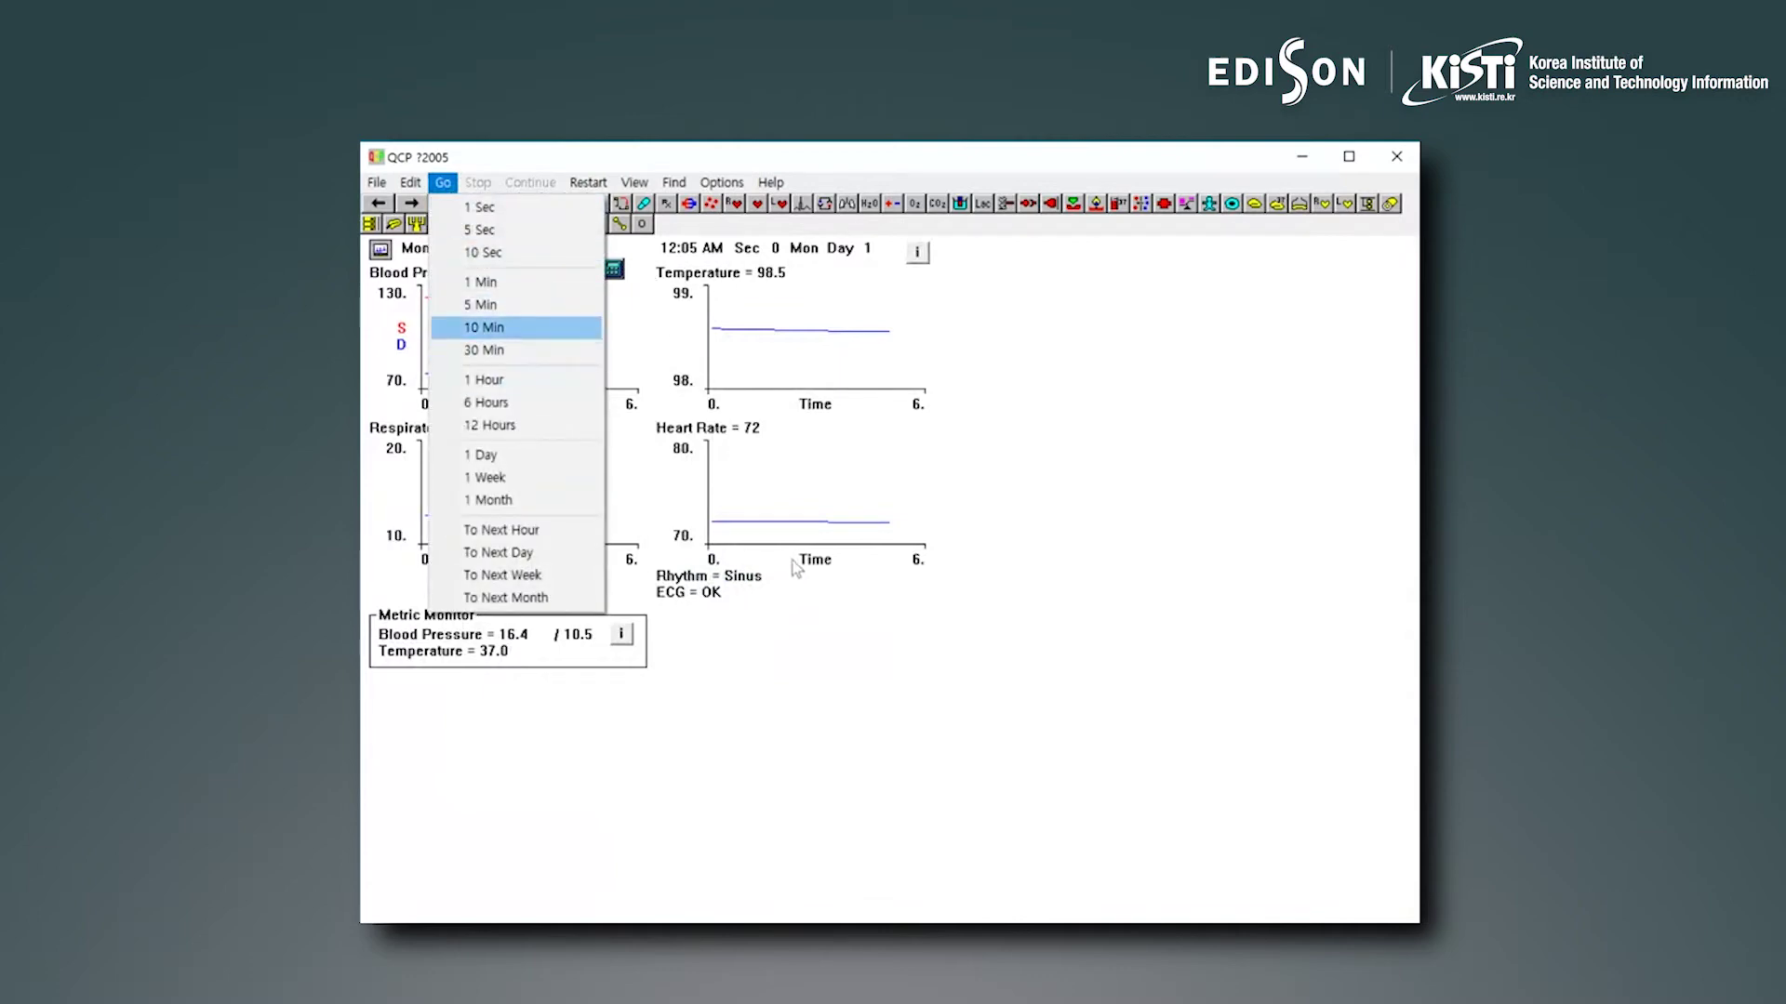
key(Return)
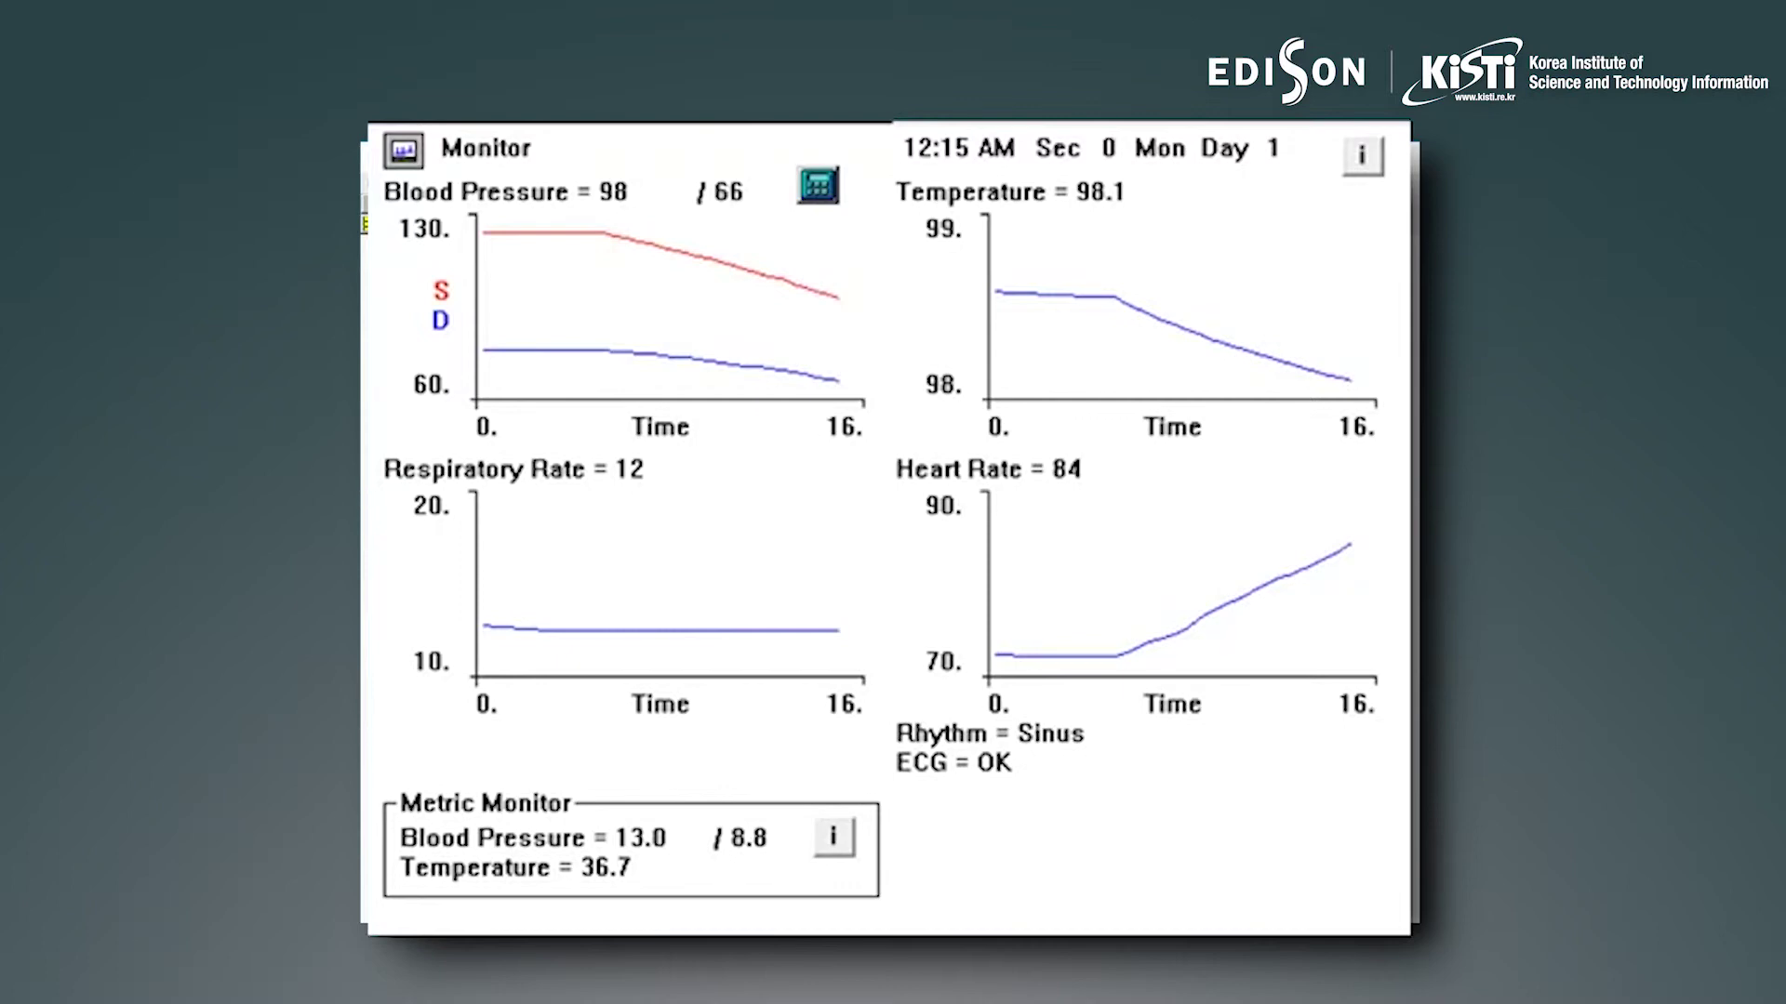
click(1057, 238)
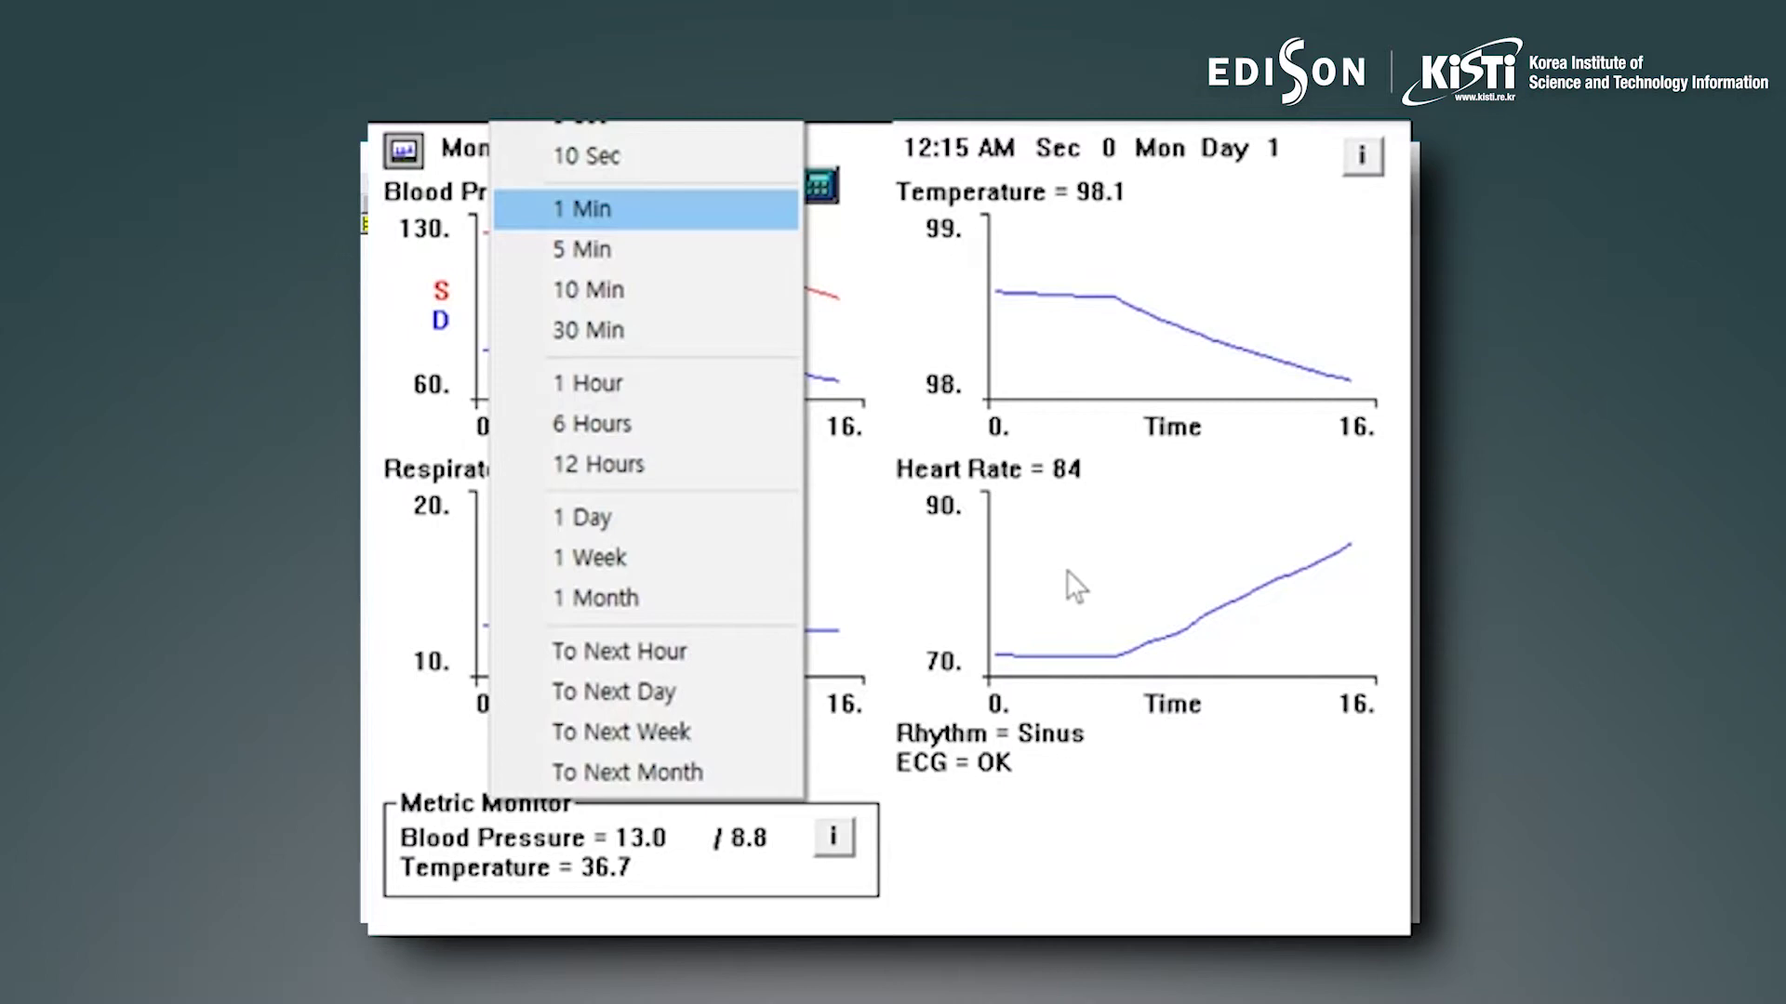
key(Return)
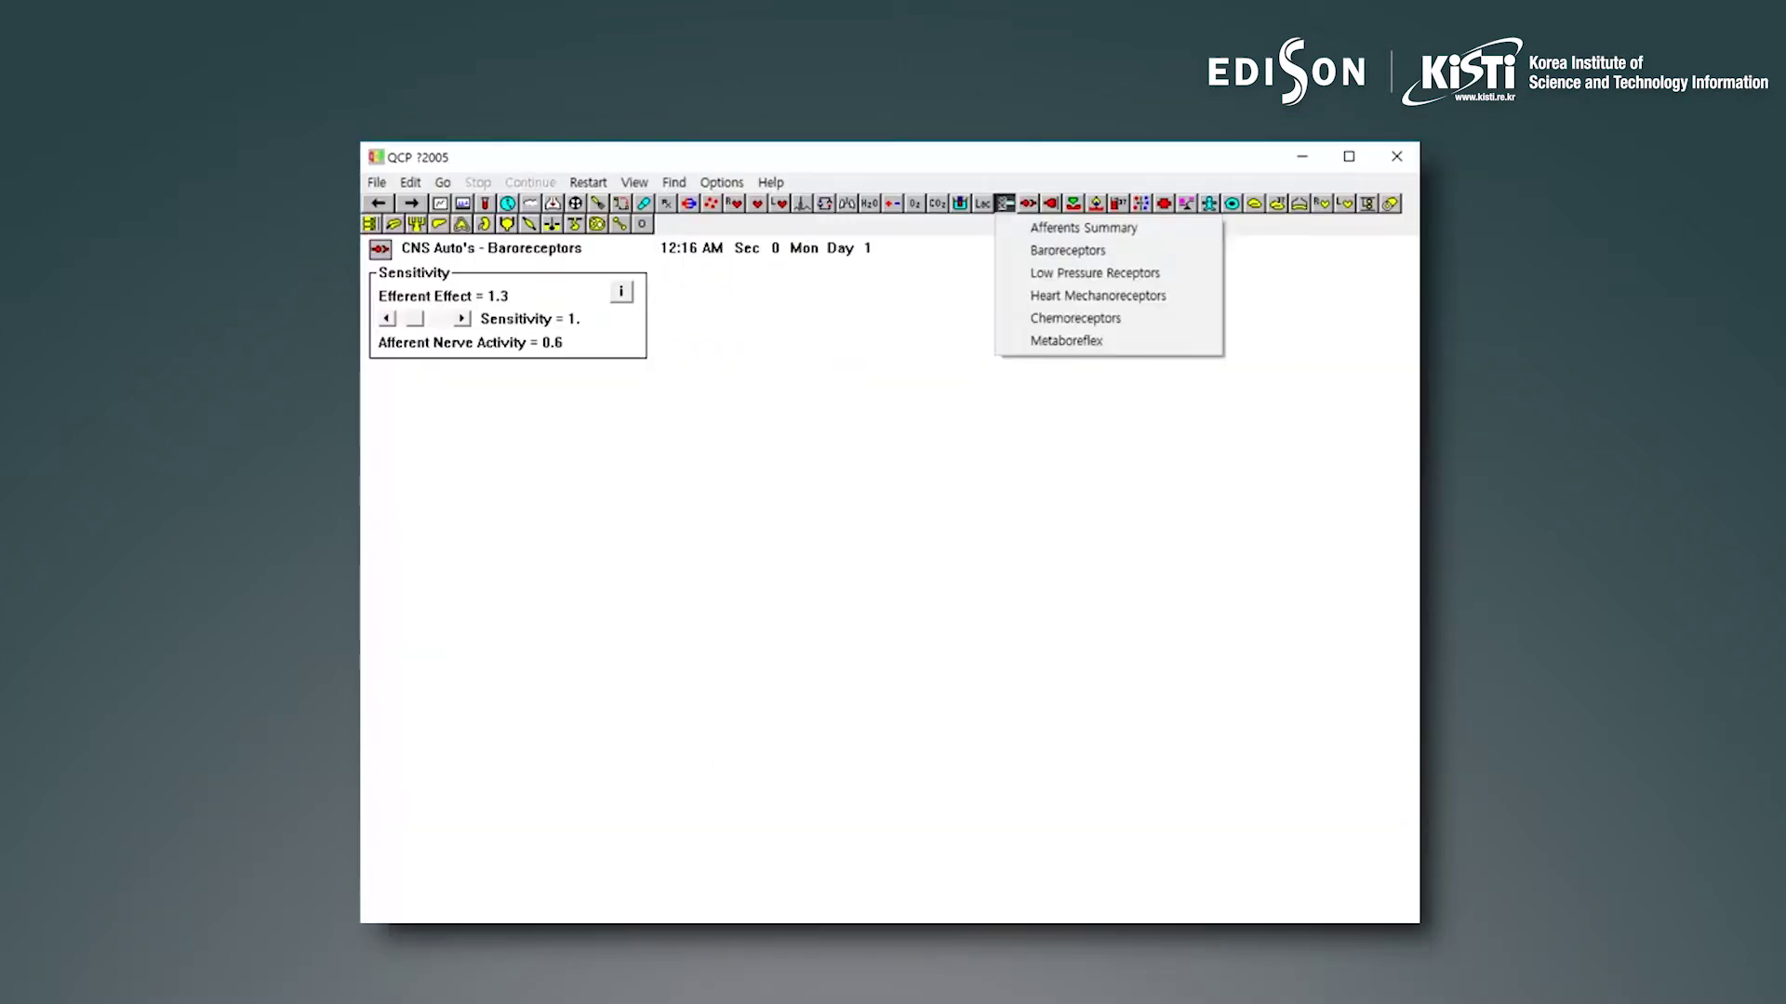
Open the Baroreceptors view from the nerve afferents views
key(Down)
key(Down)
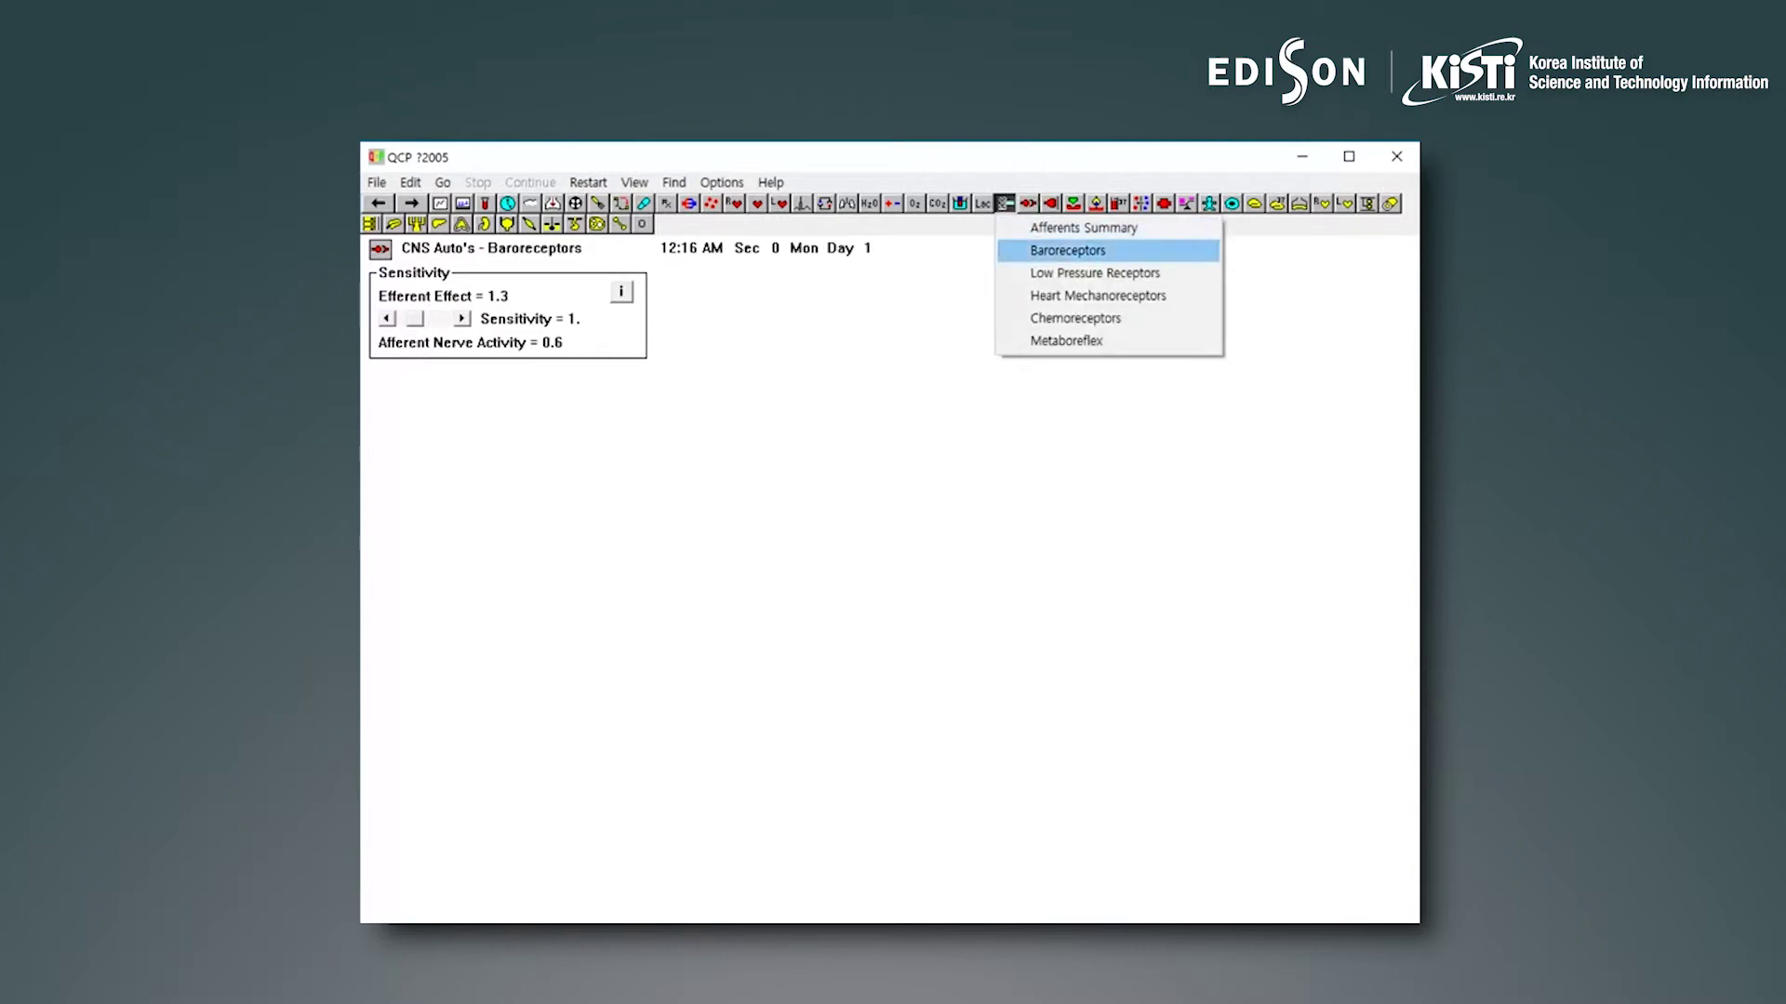
key(Return)
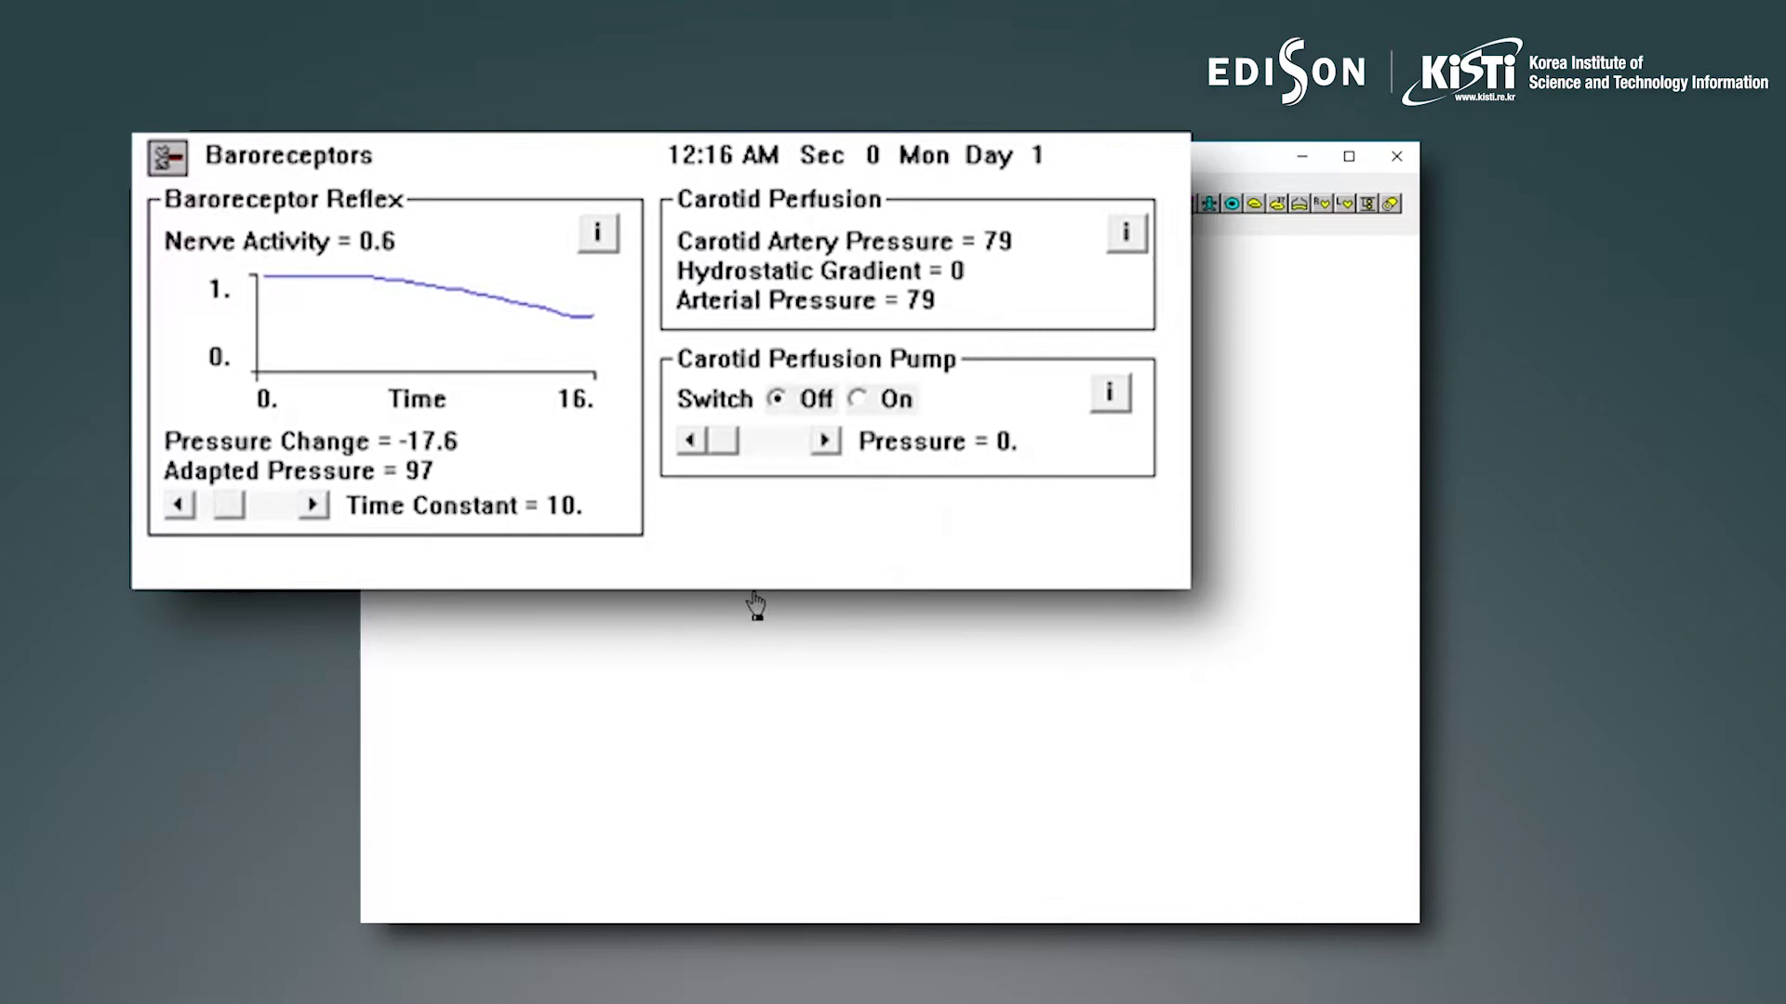
Open the rescale settings for the baroreceptor nerve activity graph and set its X-axis minimum to 4 with auto scaling off
right_click(641, 600)
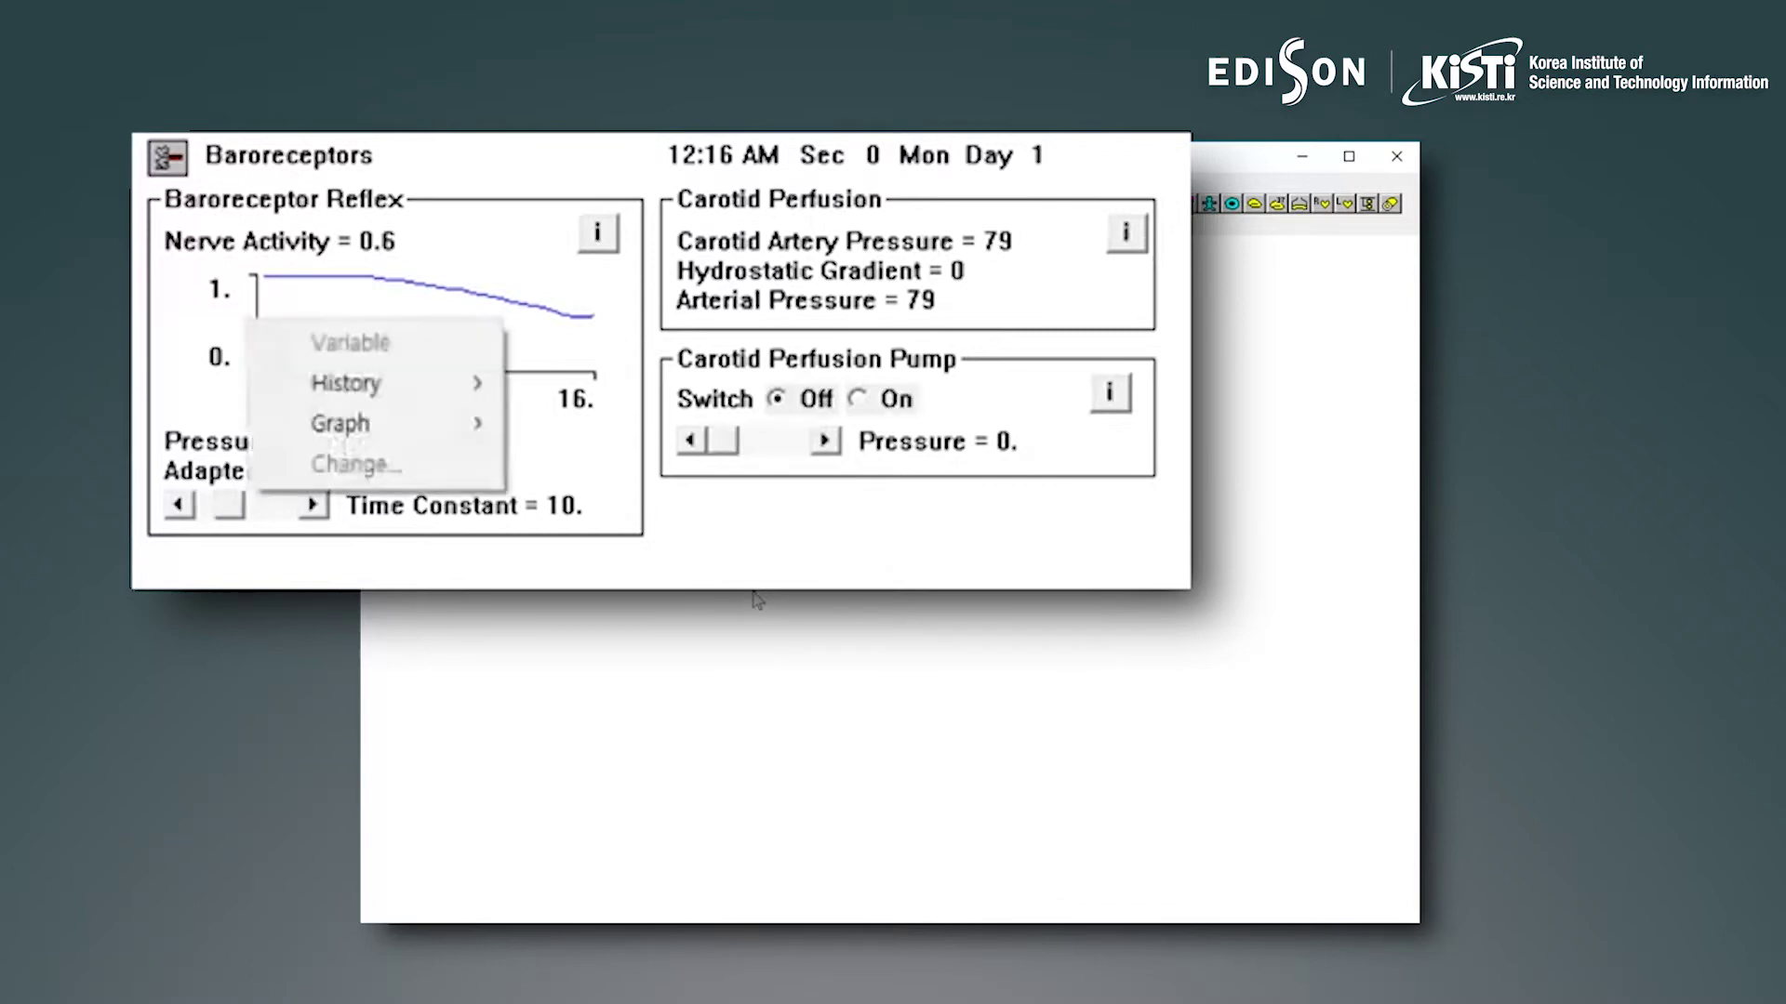
mouse_move(790, 704)
key(Down)
key(Down)
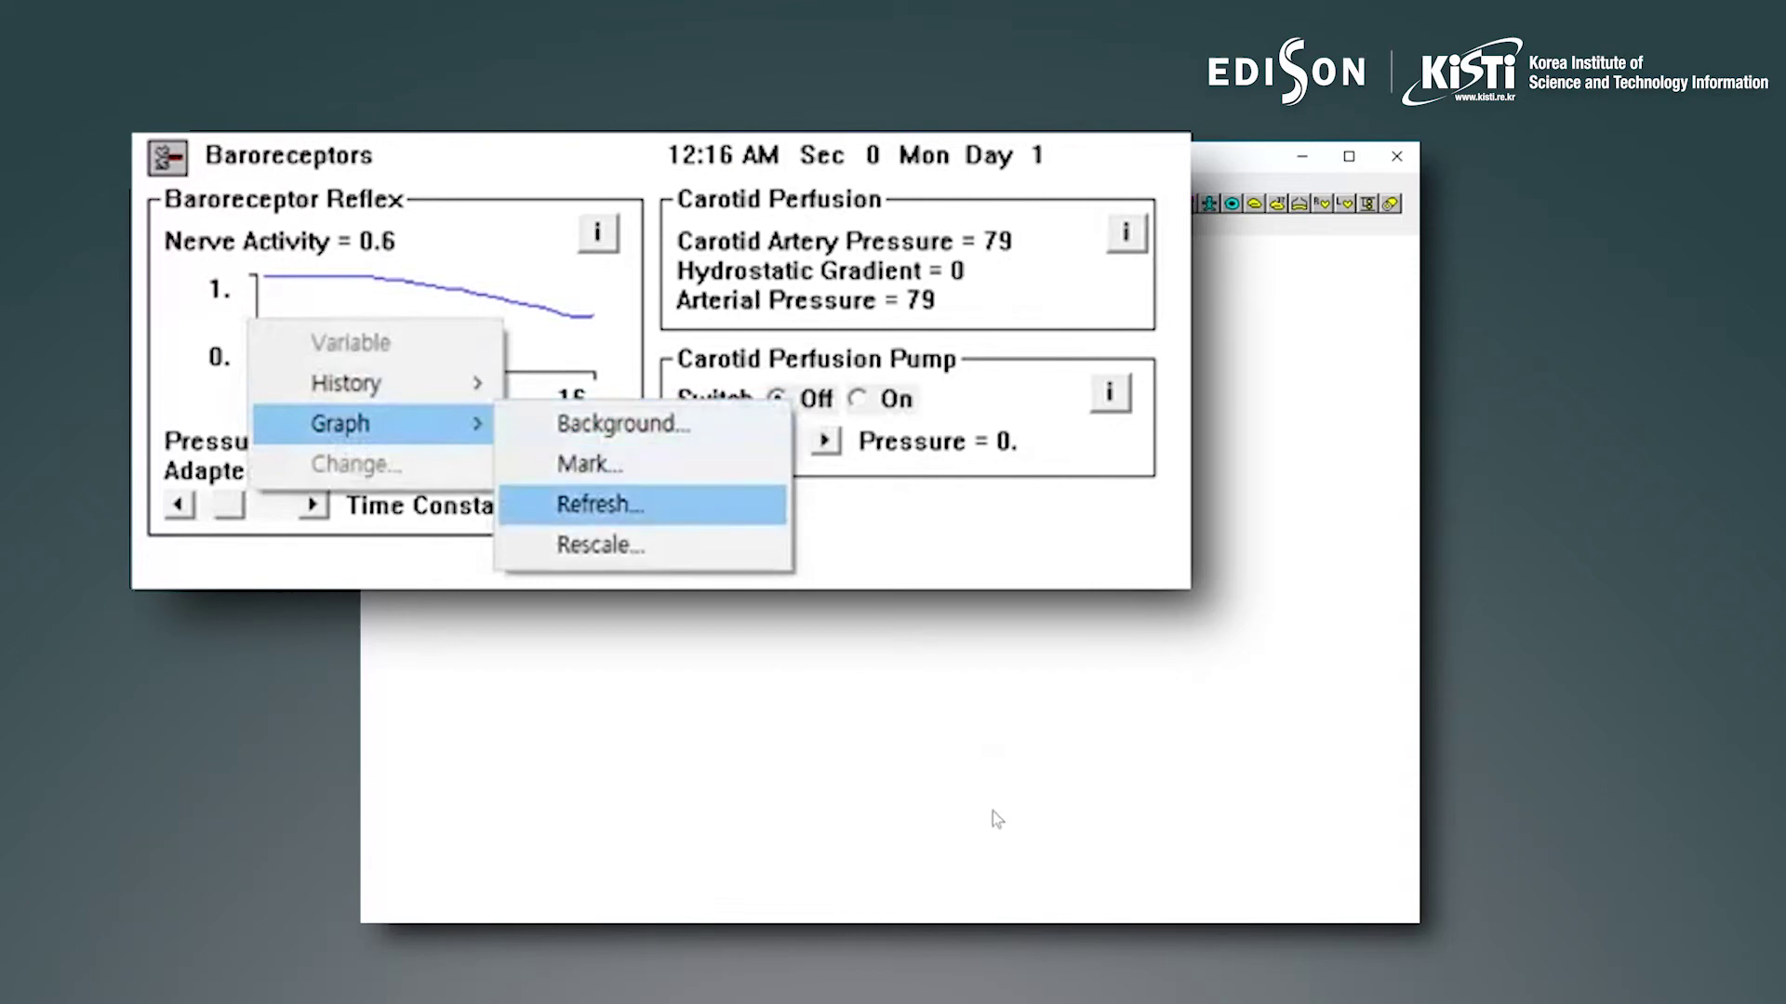
key(Down)
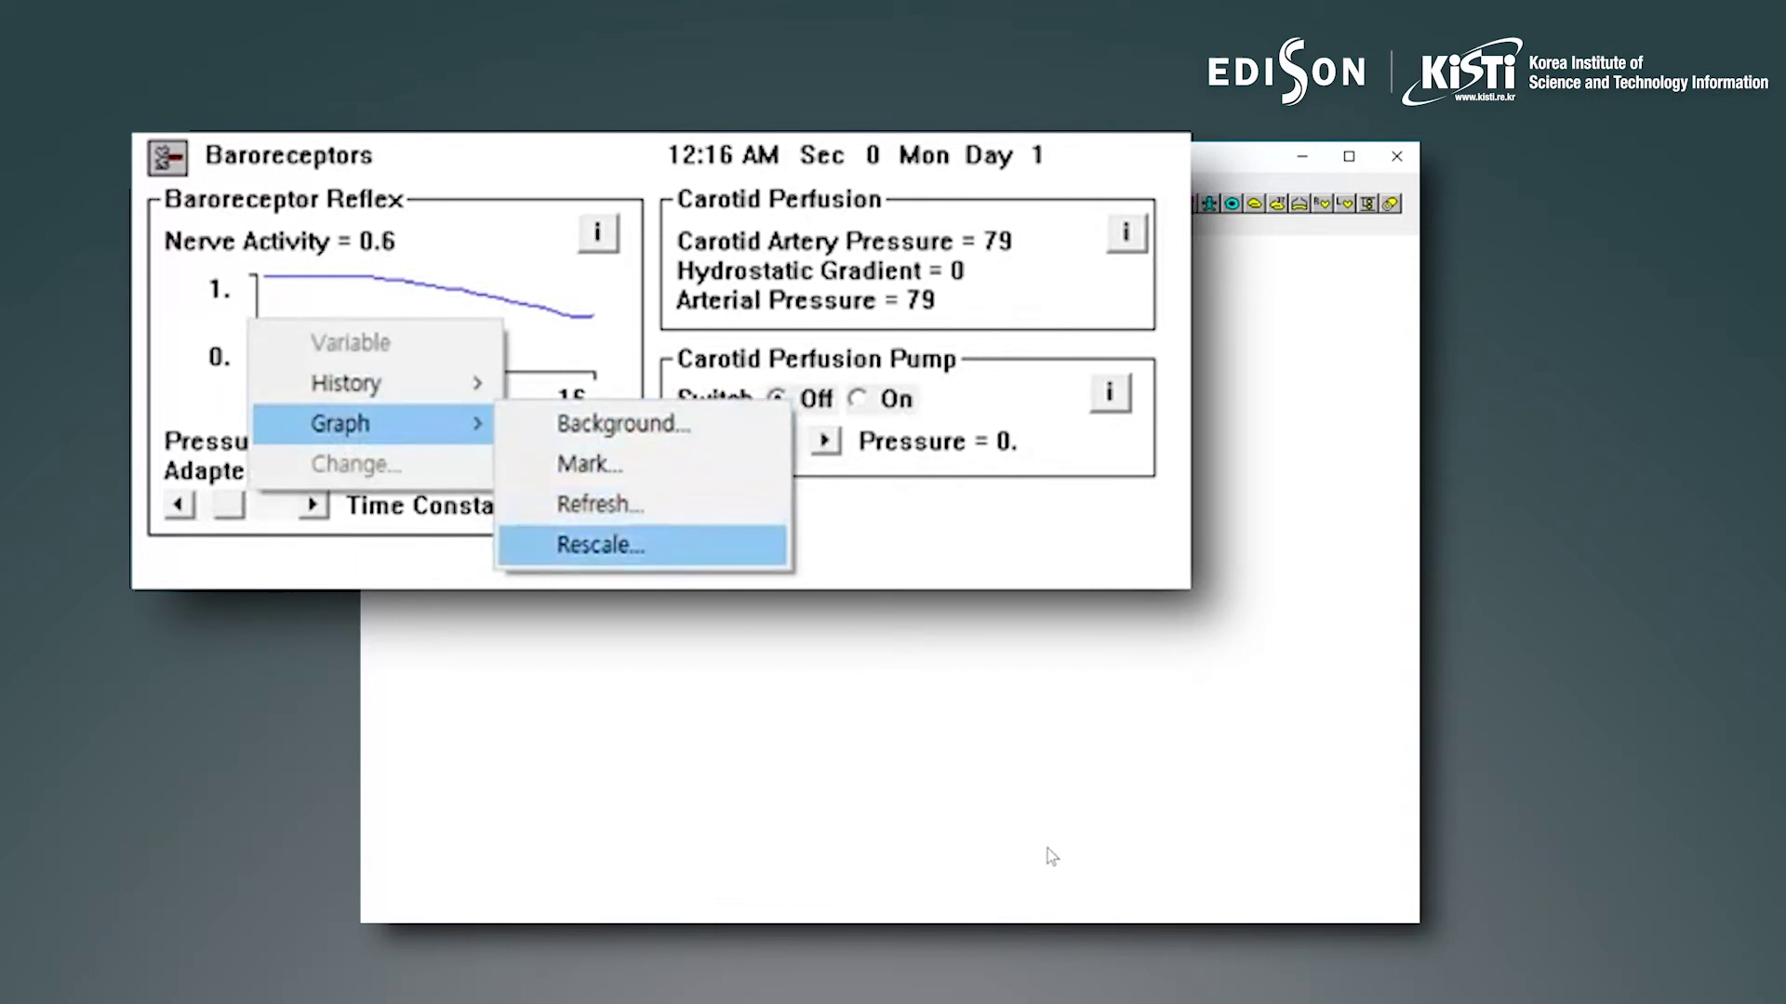
key(Return)
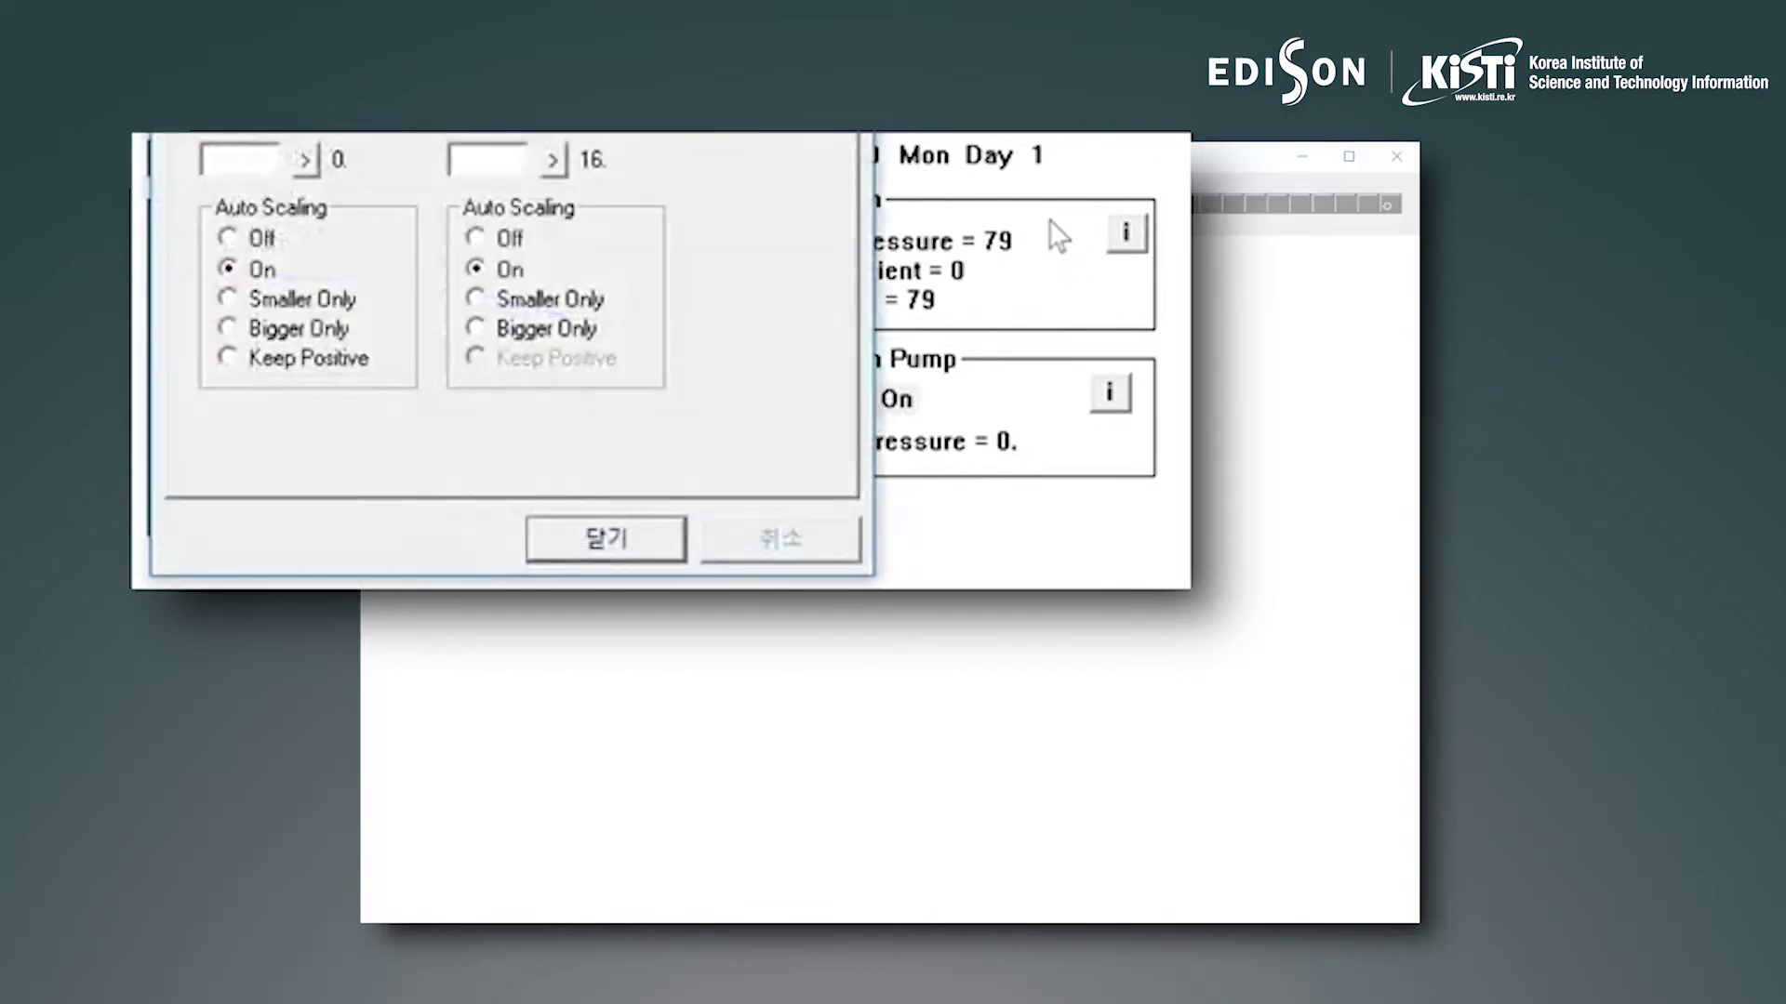
drag(267, 17, 888, 314)
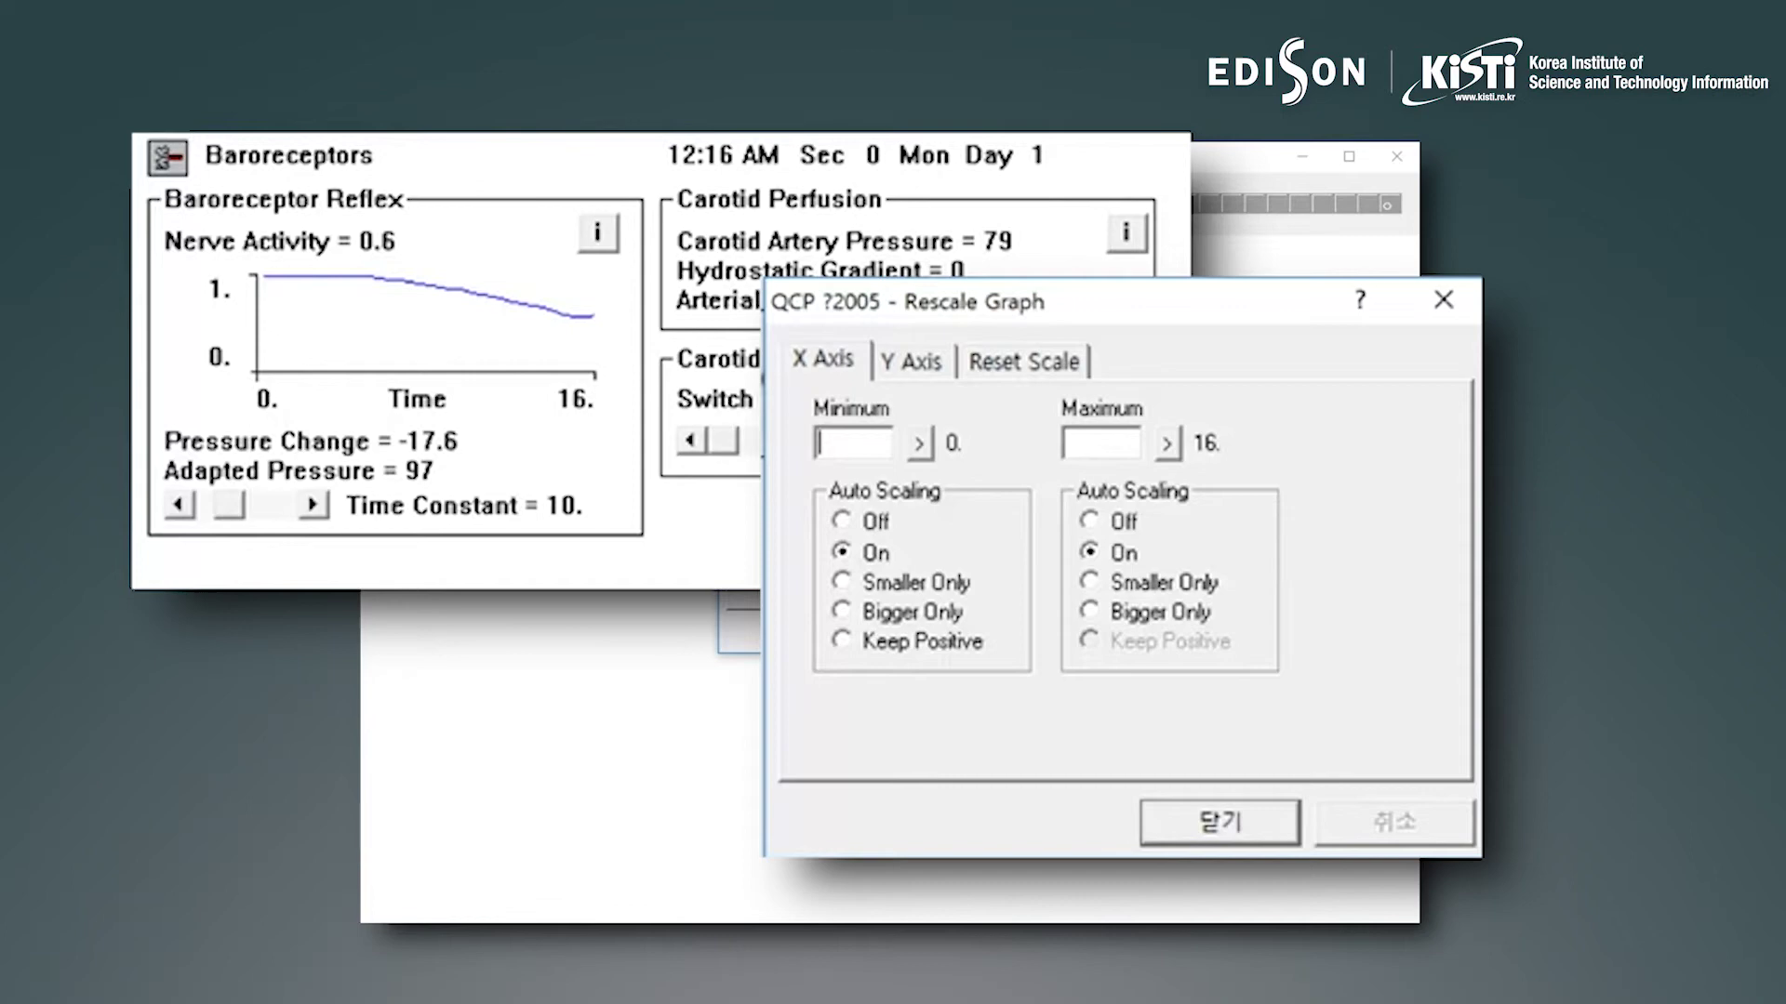
click(841, 521)
click(852, 443)
text(4)
click(920, 444)
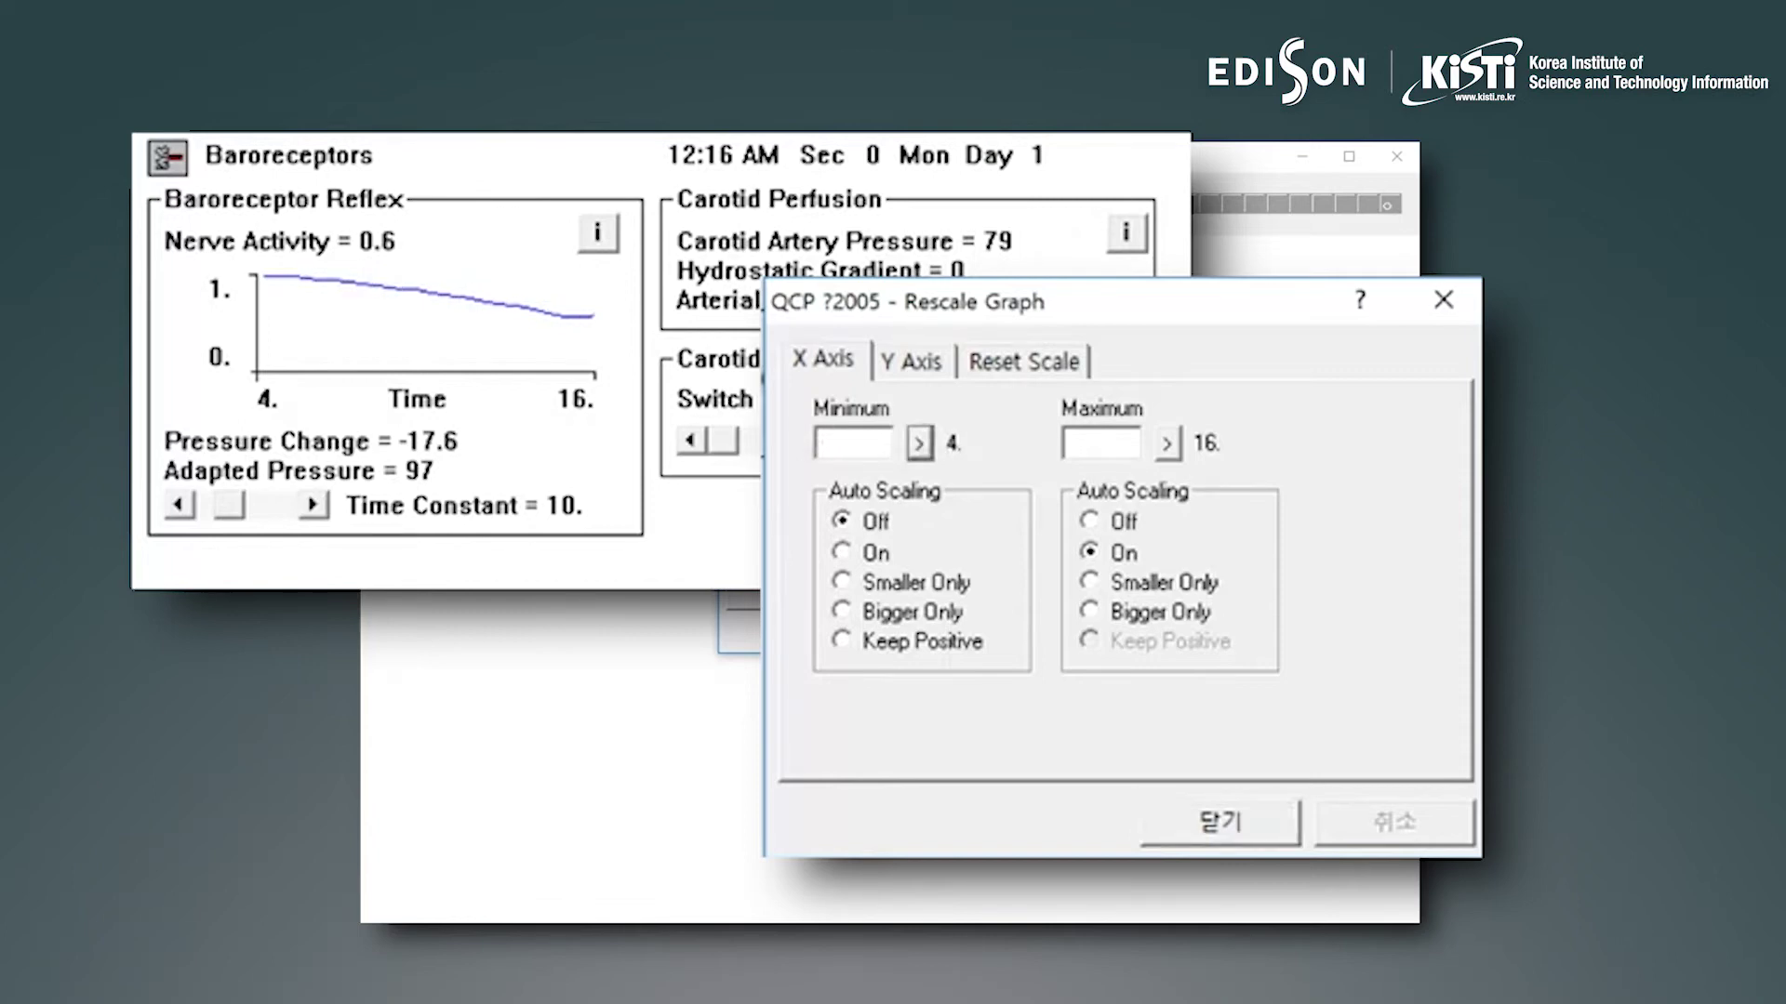
Turn off auto scaling for the X-axis maximum and set that maximum to 6
click(1090, 520)
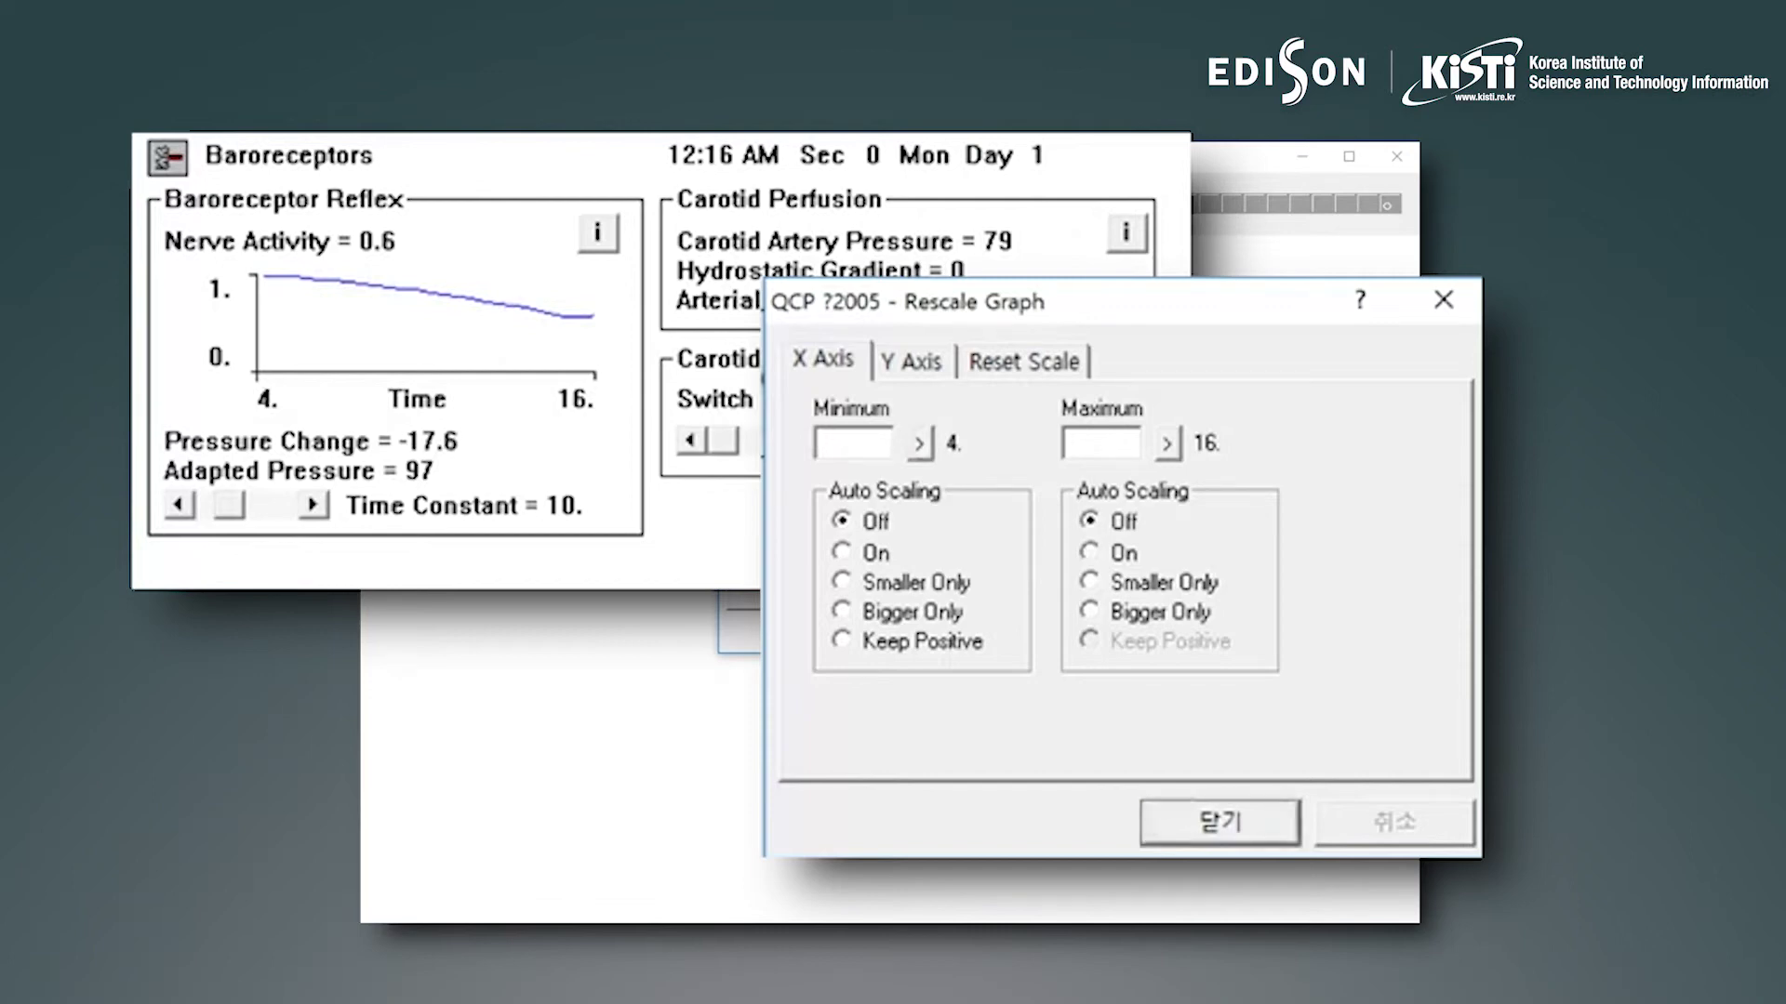
click(1101, 444)
text(6)
click(1168, 444)
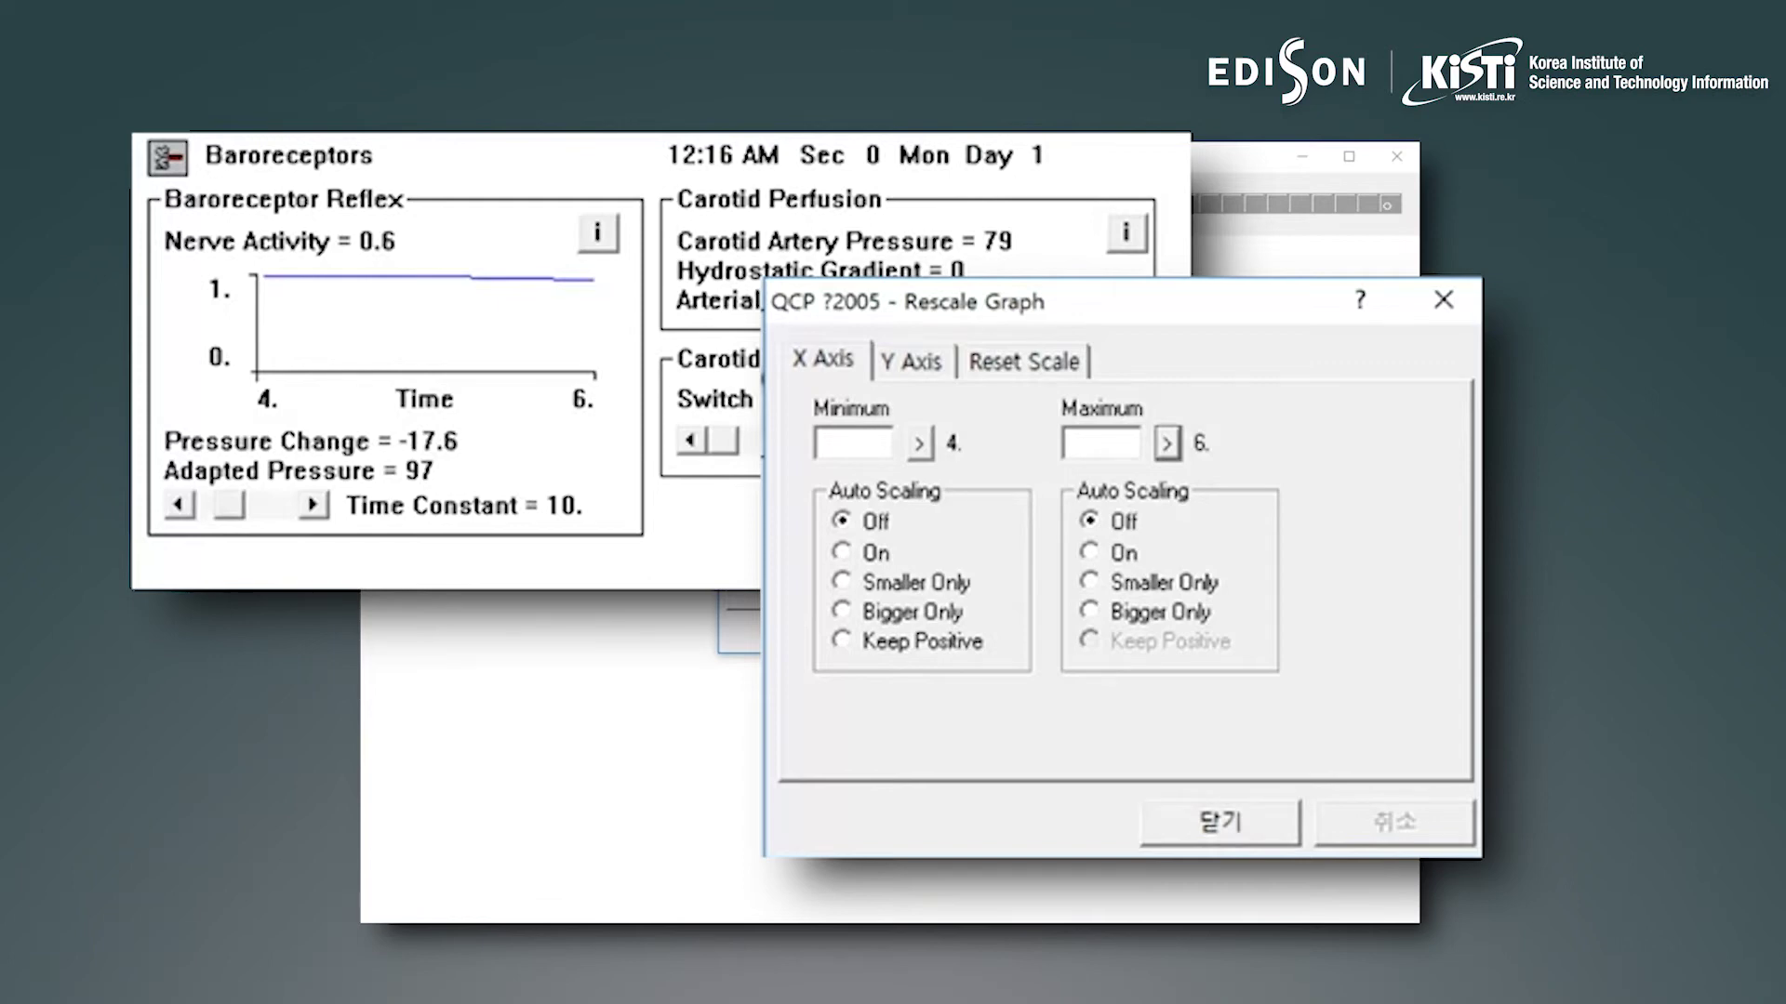
Set the nerve activity graph's Y-axis minimum to 0.9 and close the rescale settings
key(ctrl+Tab)
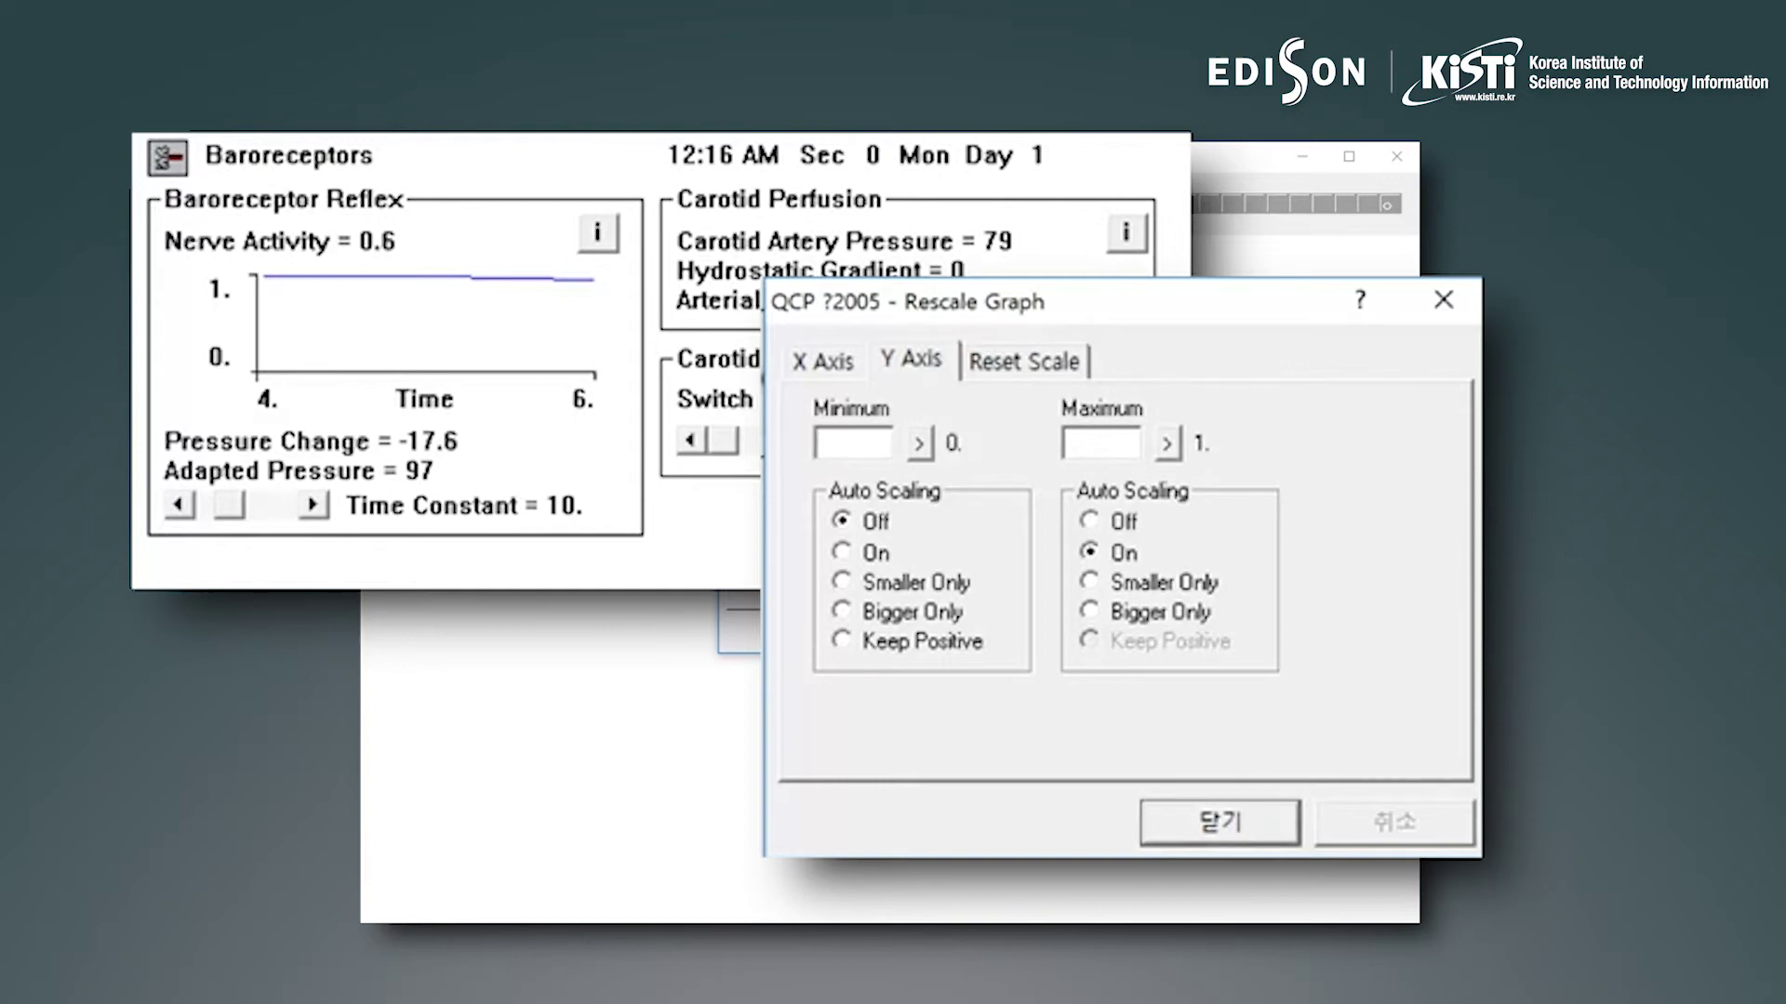
text(0.9)
key(Return)
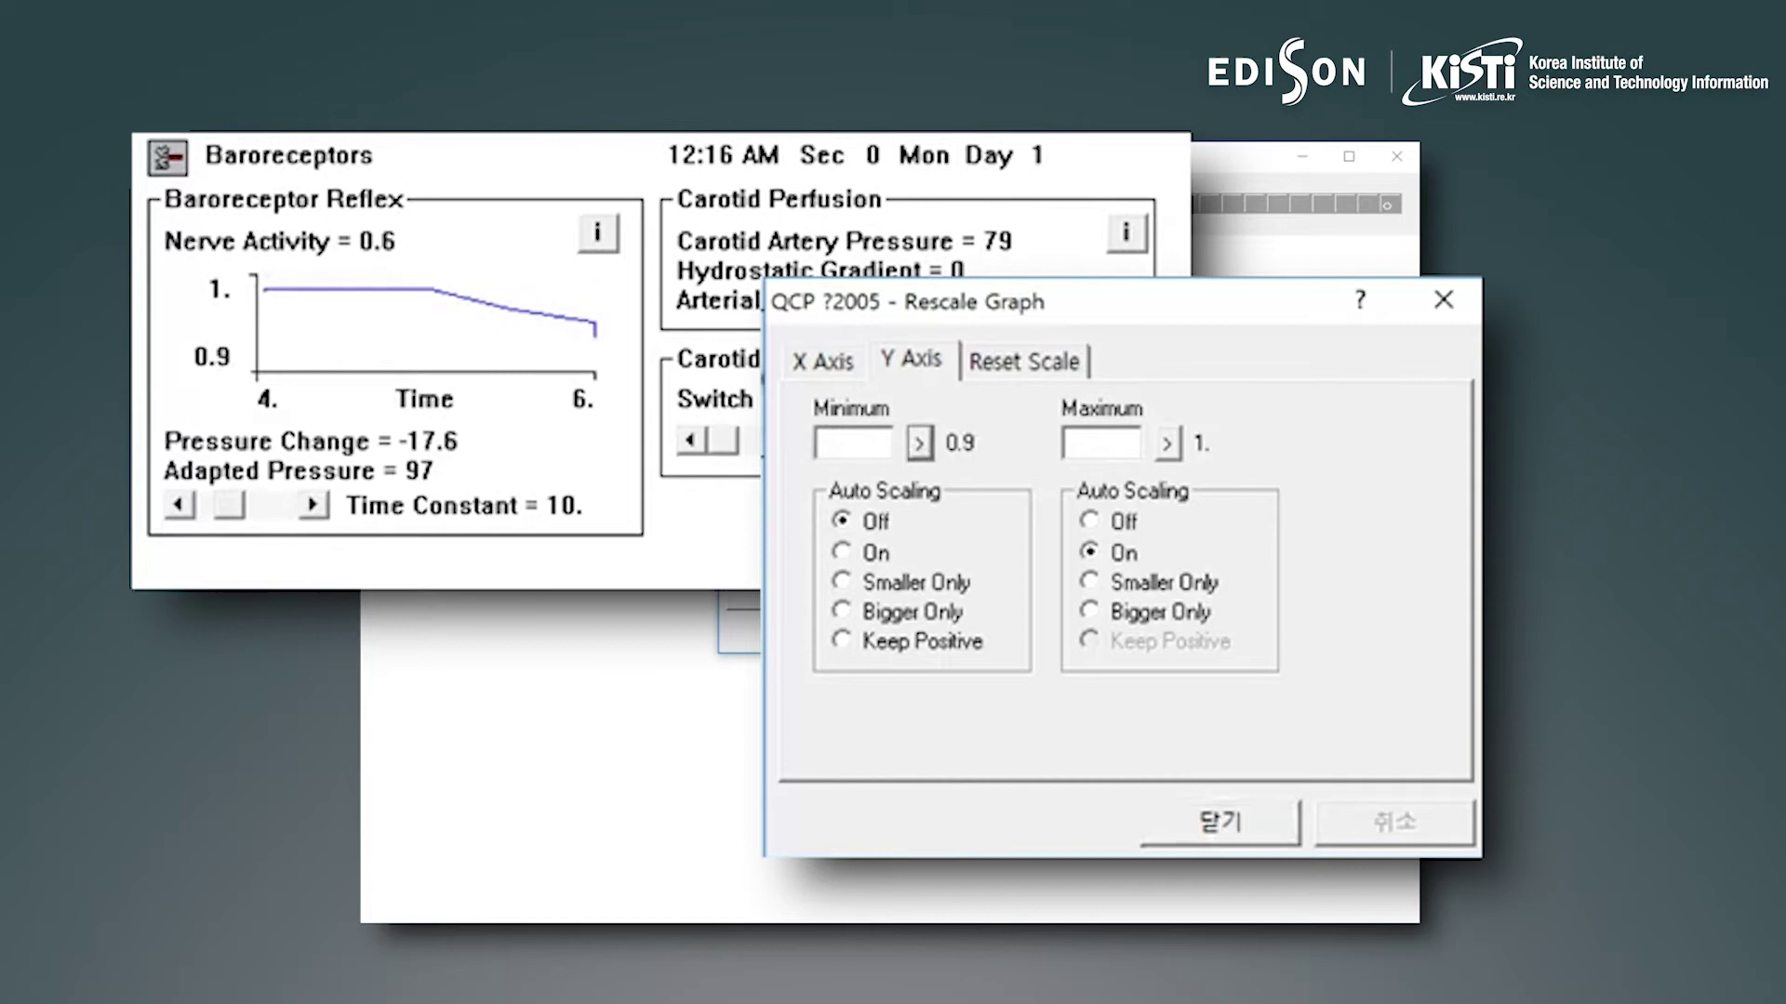
click(1219, 822)
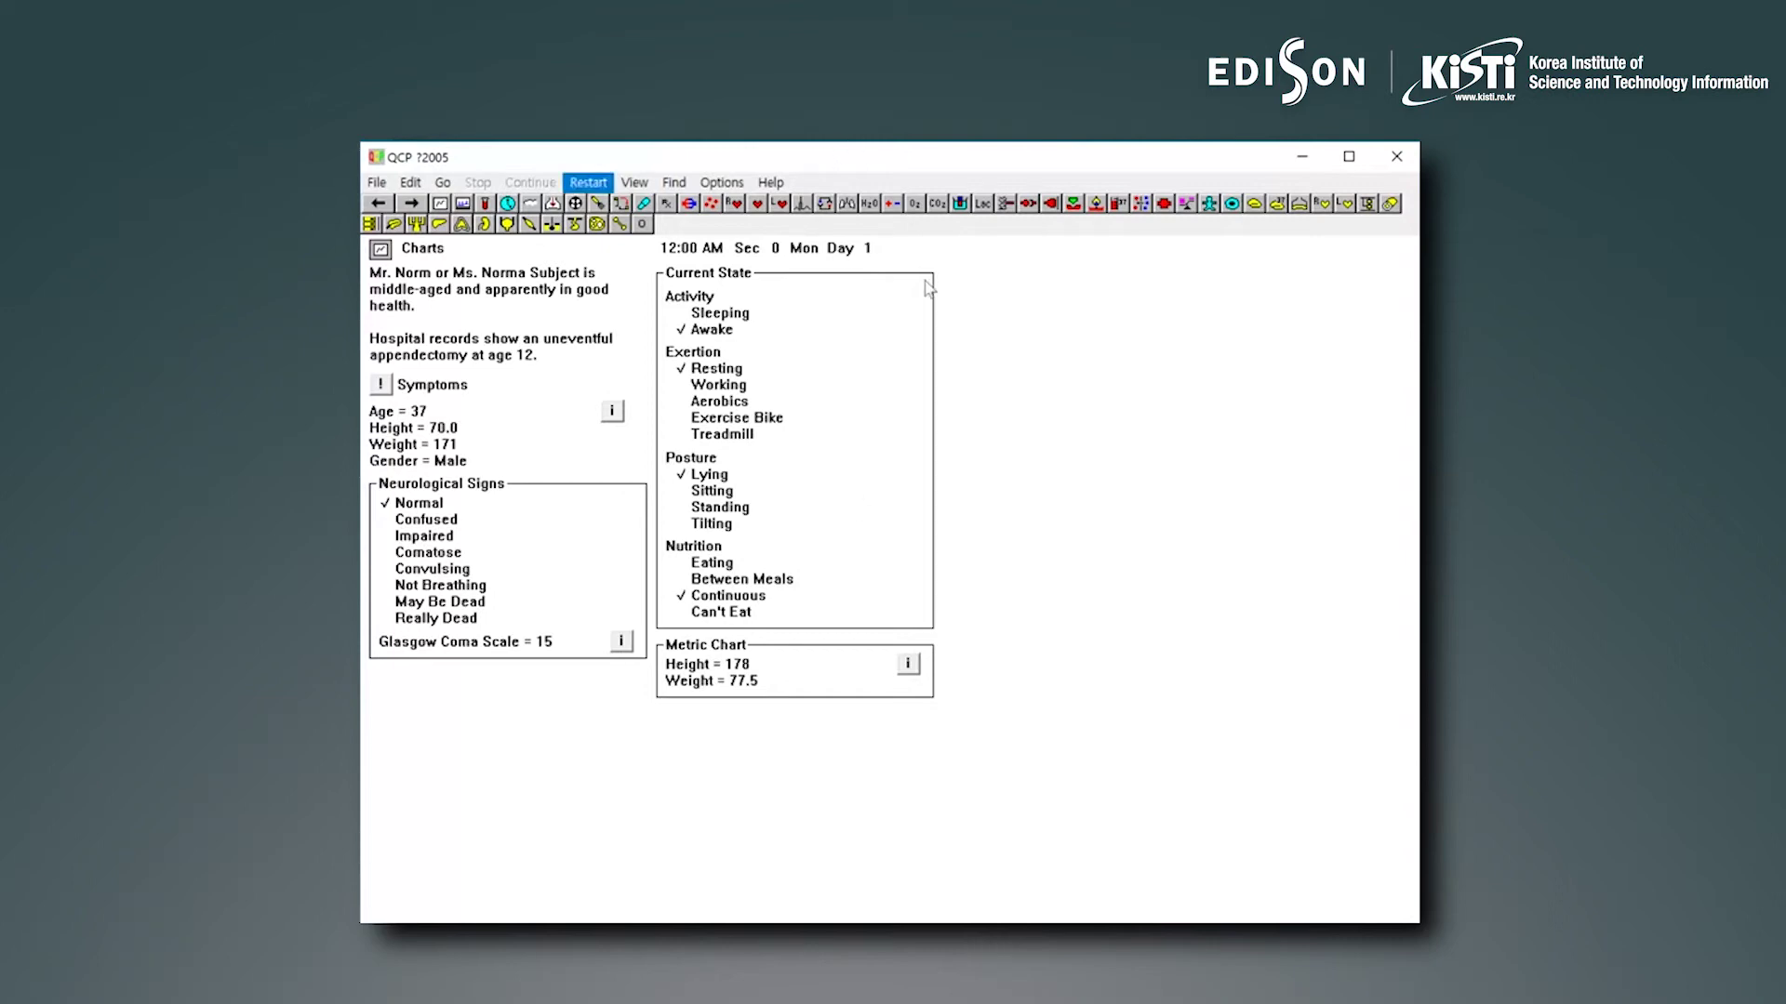
Restart the simulation with a suggested Standing posture and advance it by 5 minutes from the Monitor
key(Return)
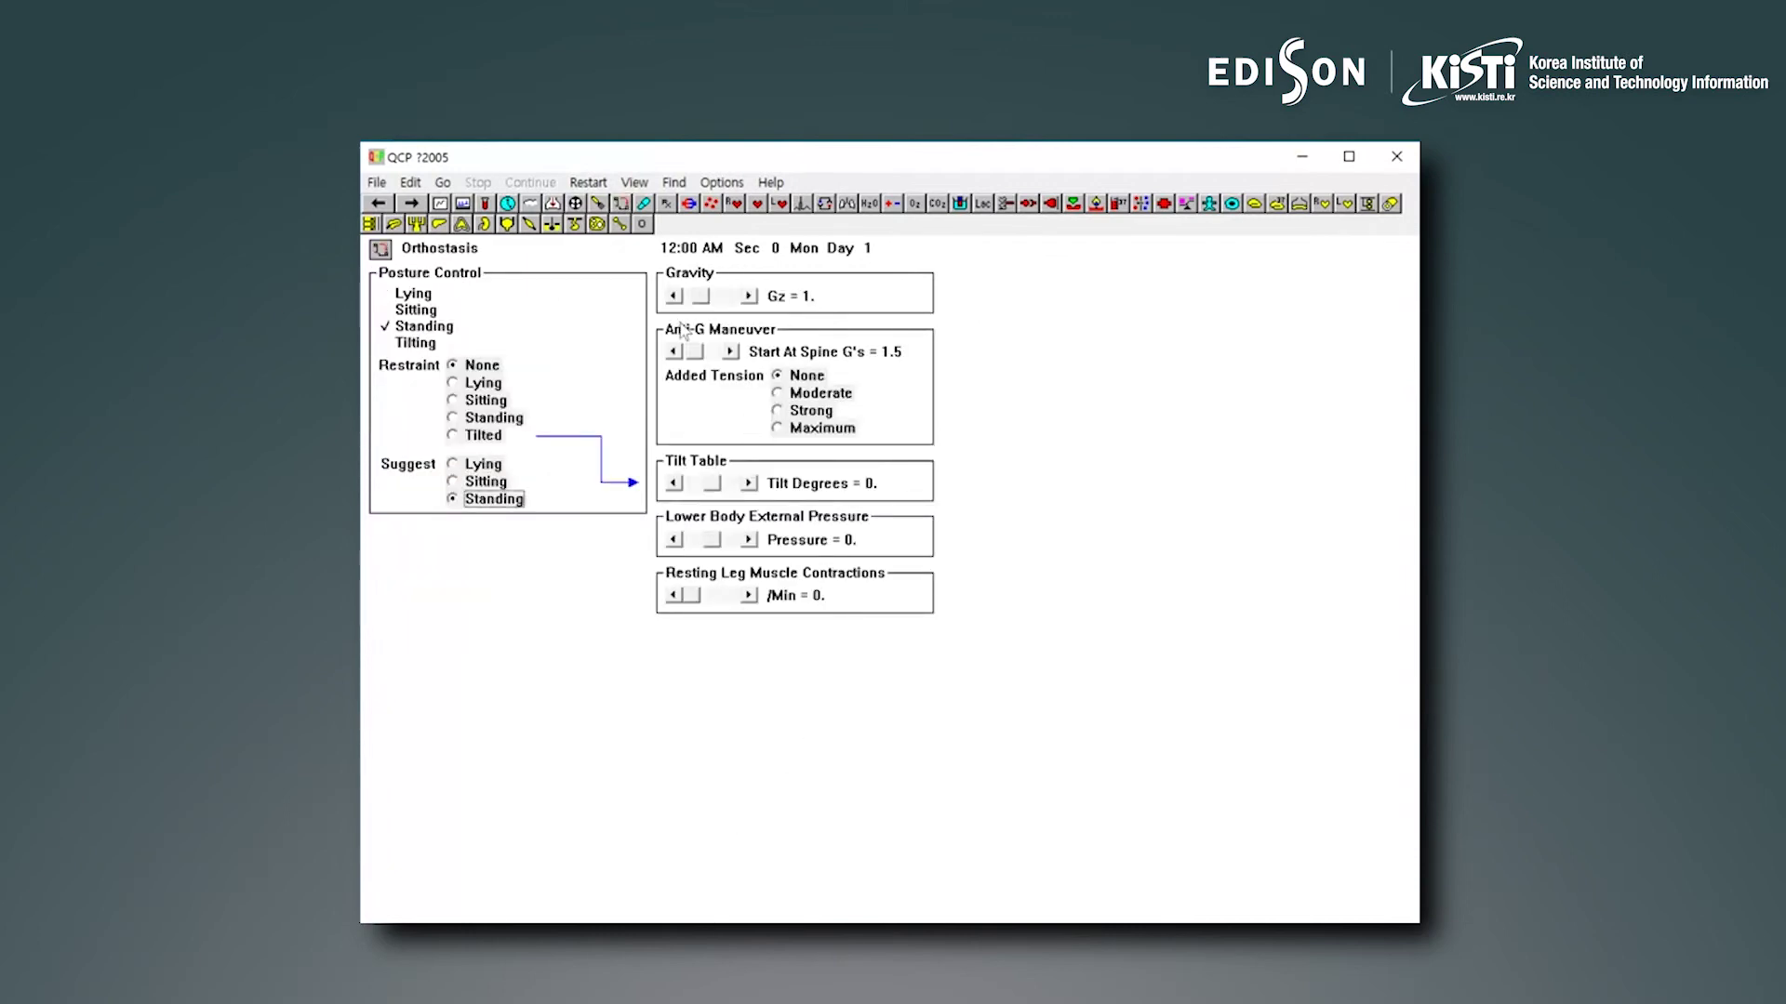
key(alt+g)
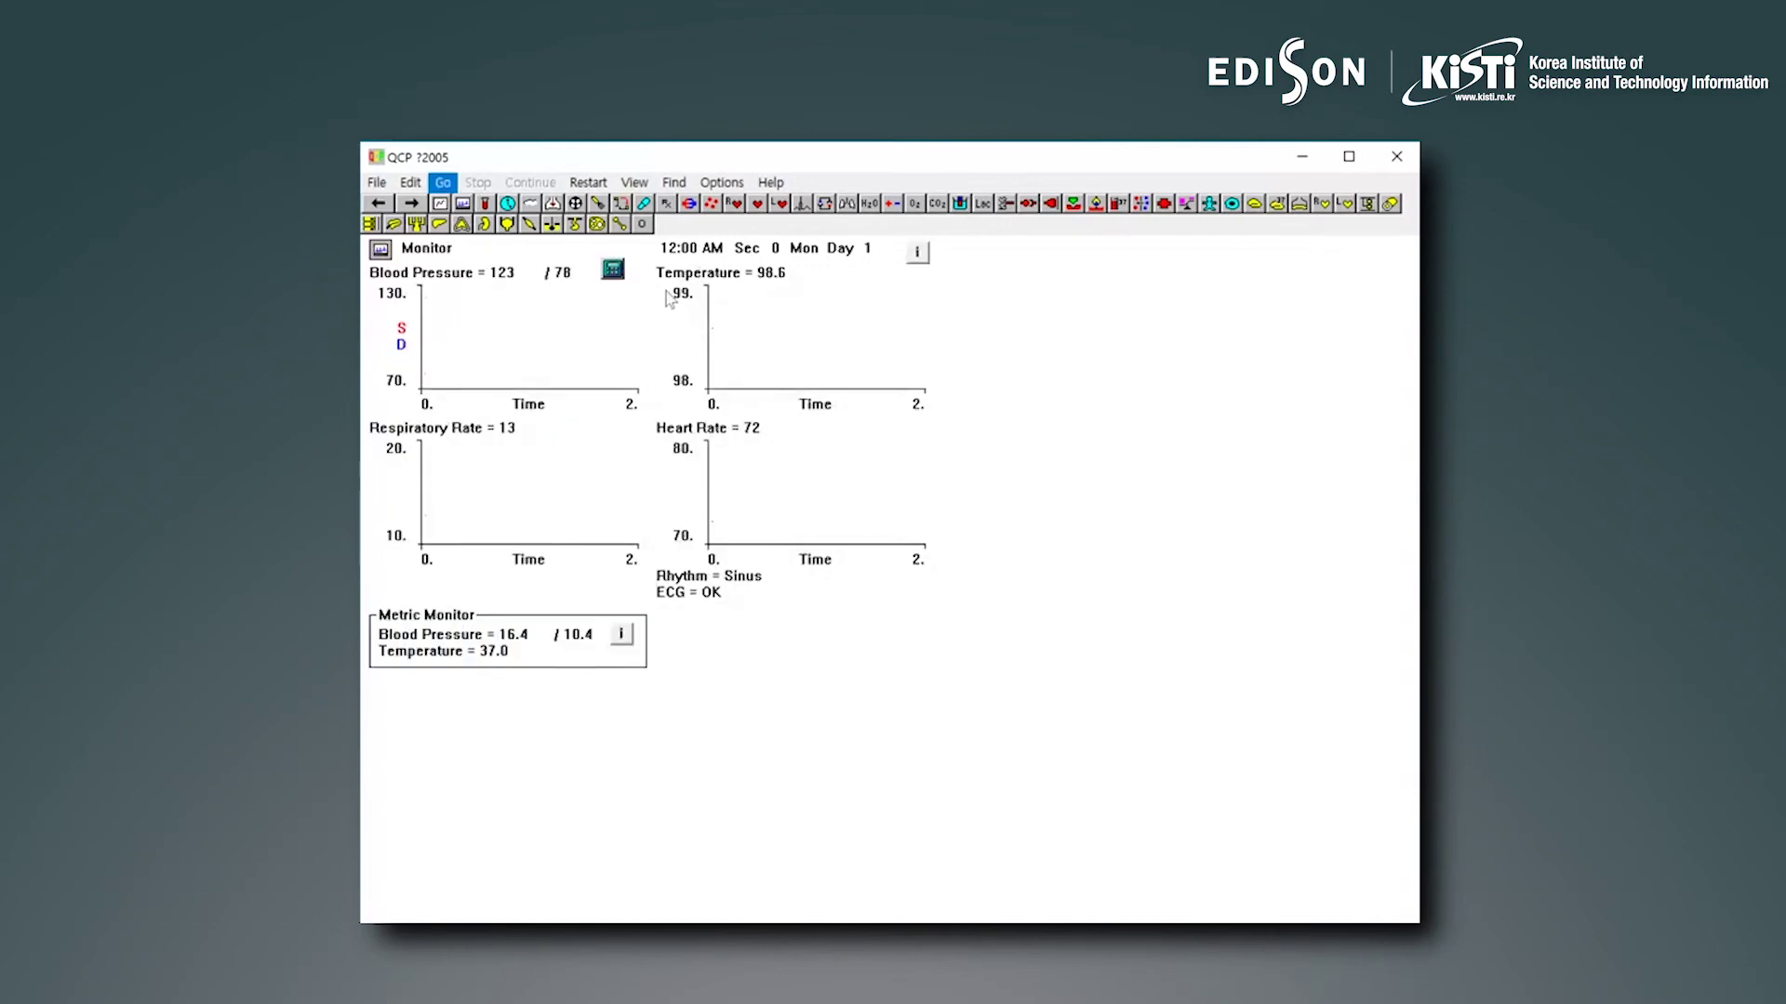
click(480, 305)
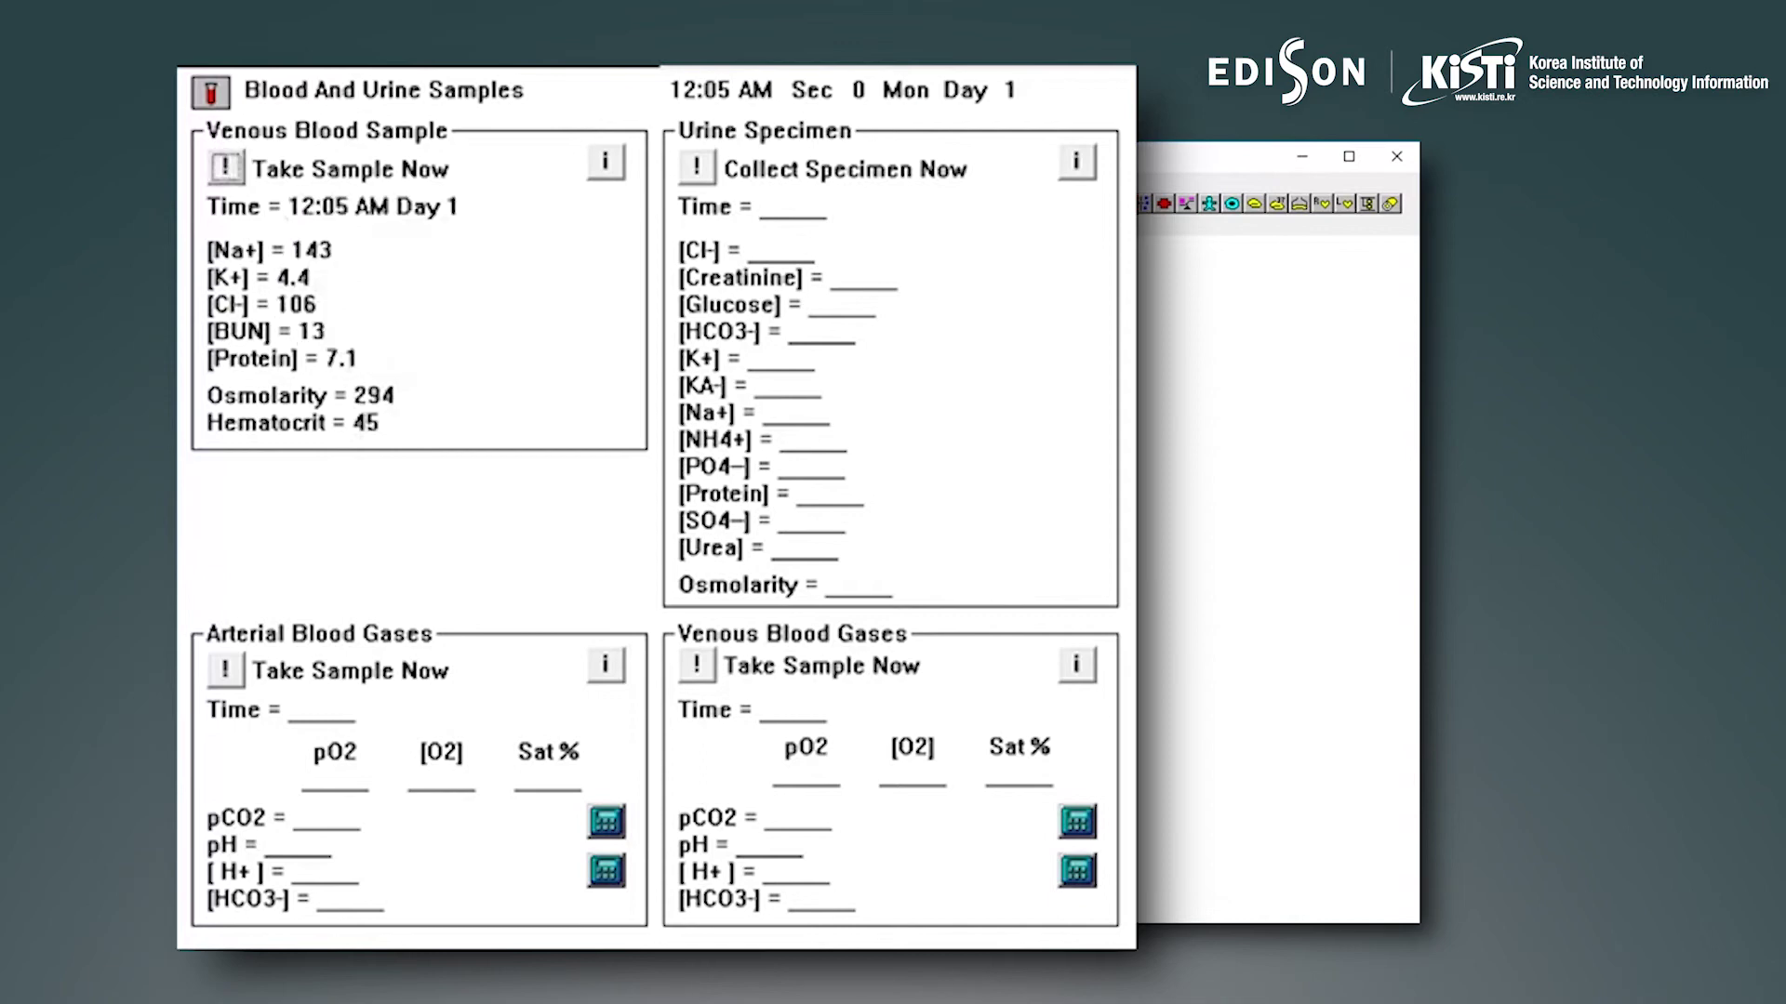
Collect a urine specimen and take arterial and venous blood gas samples before exercise
click(697, 168)
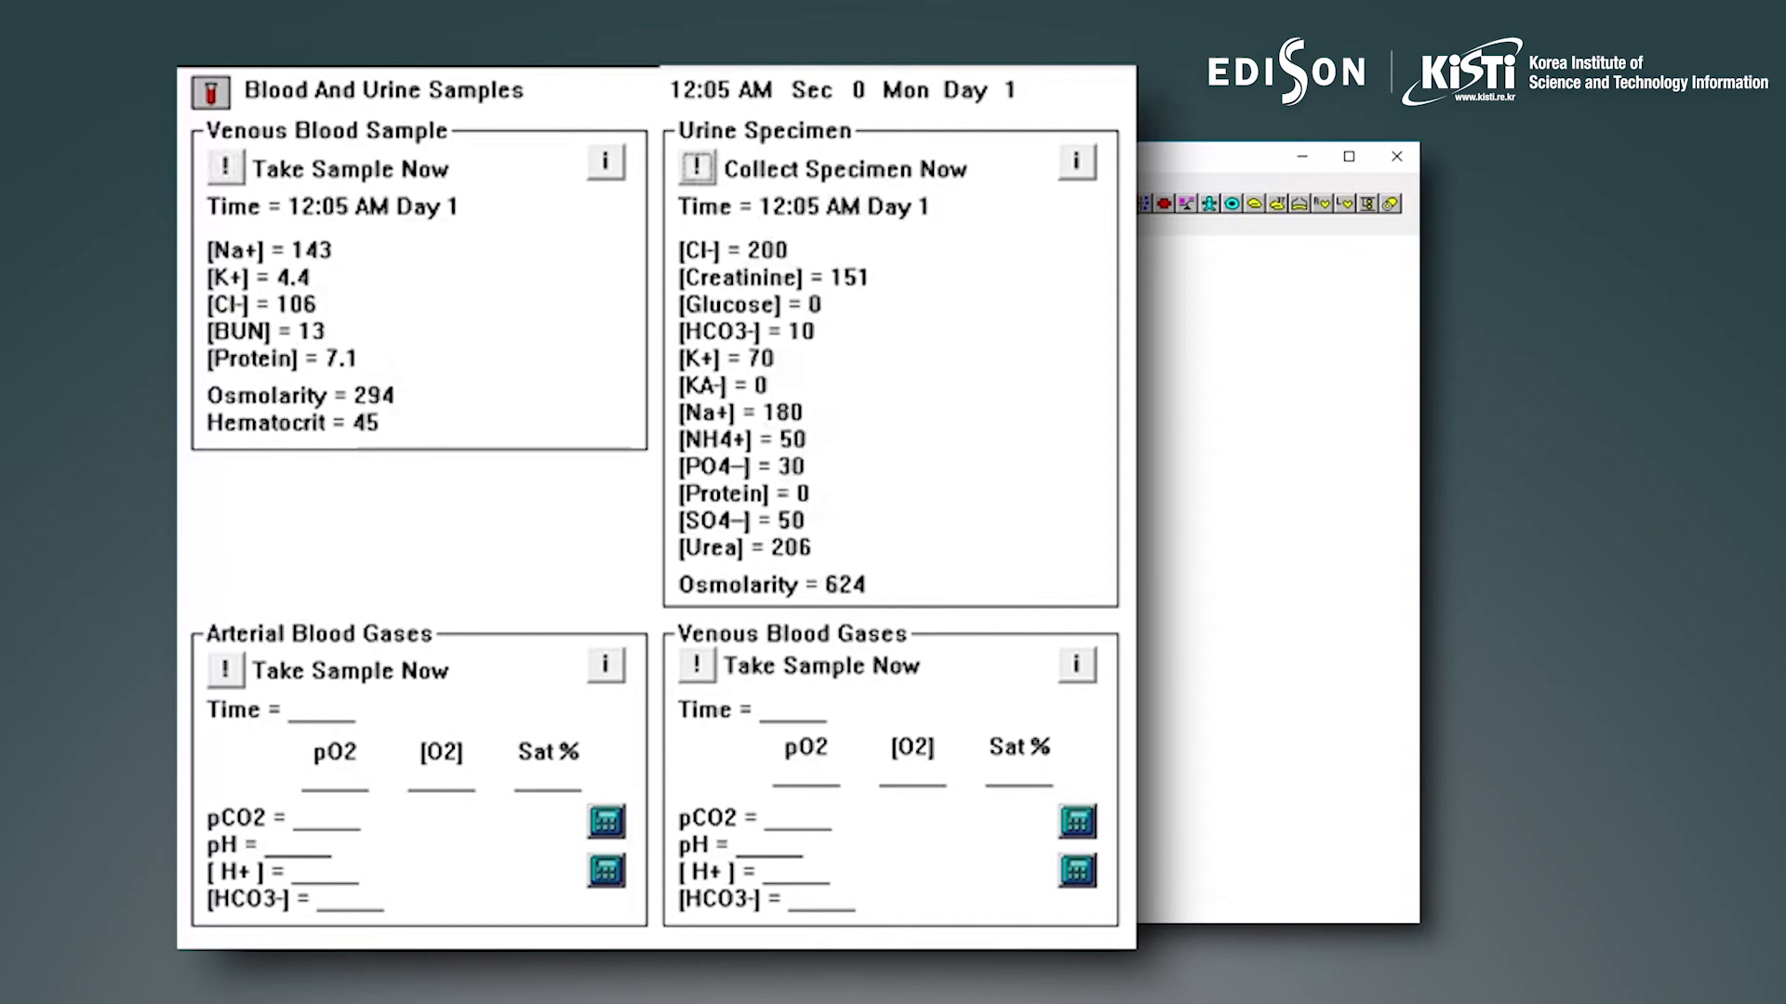
click(226, 671)
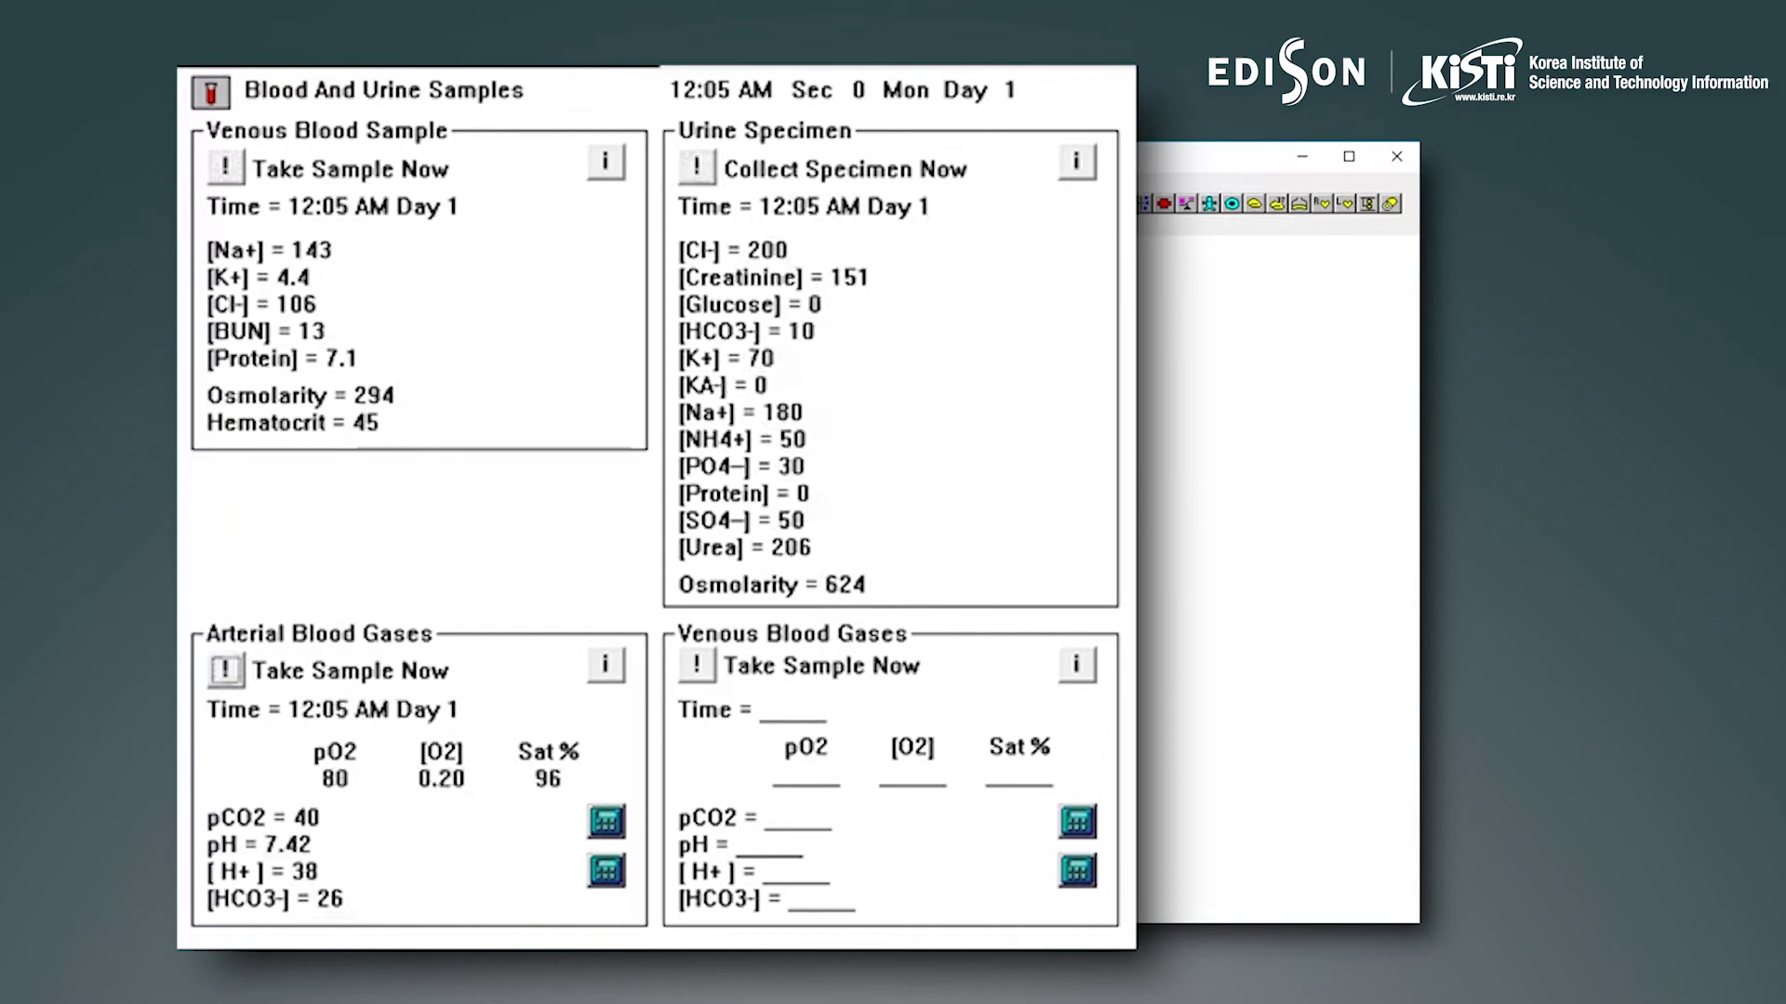
click(697, 666)
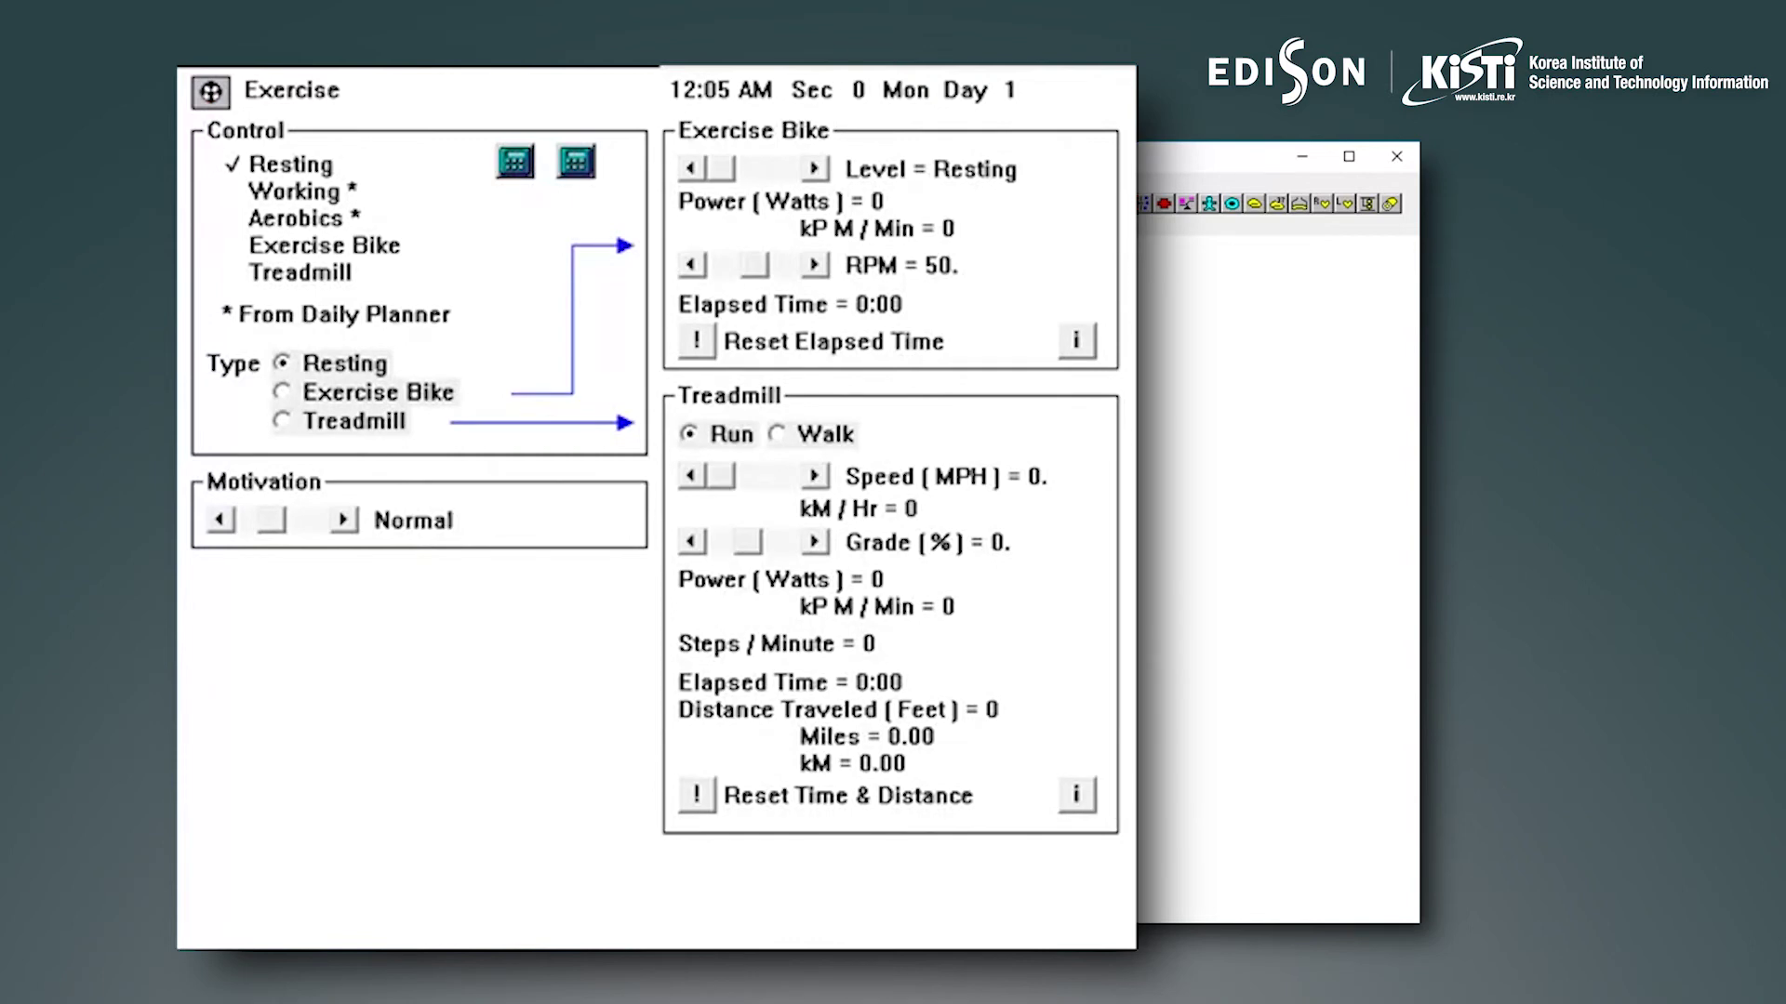
Set the exercise type to Treadmill at 3.5 MPH and advance the simulation by 30 minutes from the Monitor
click(283, 421)
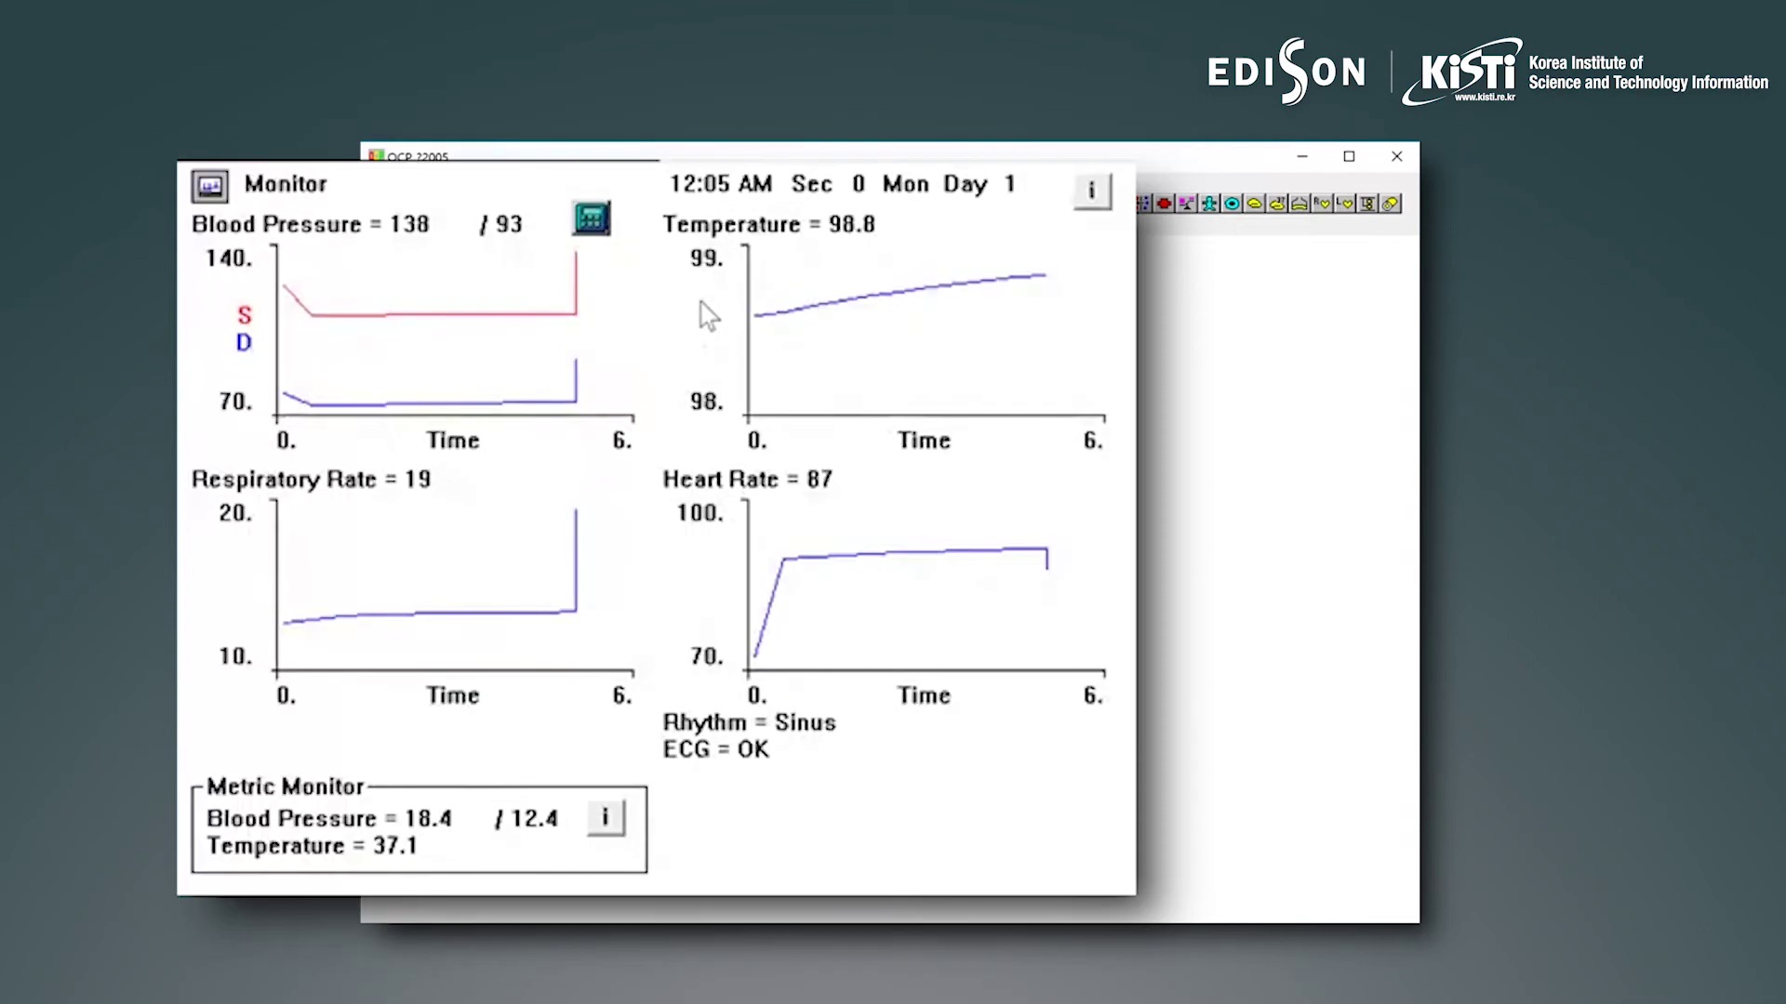
click(592, 219)
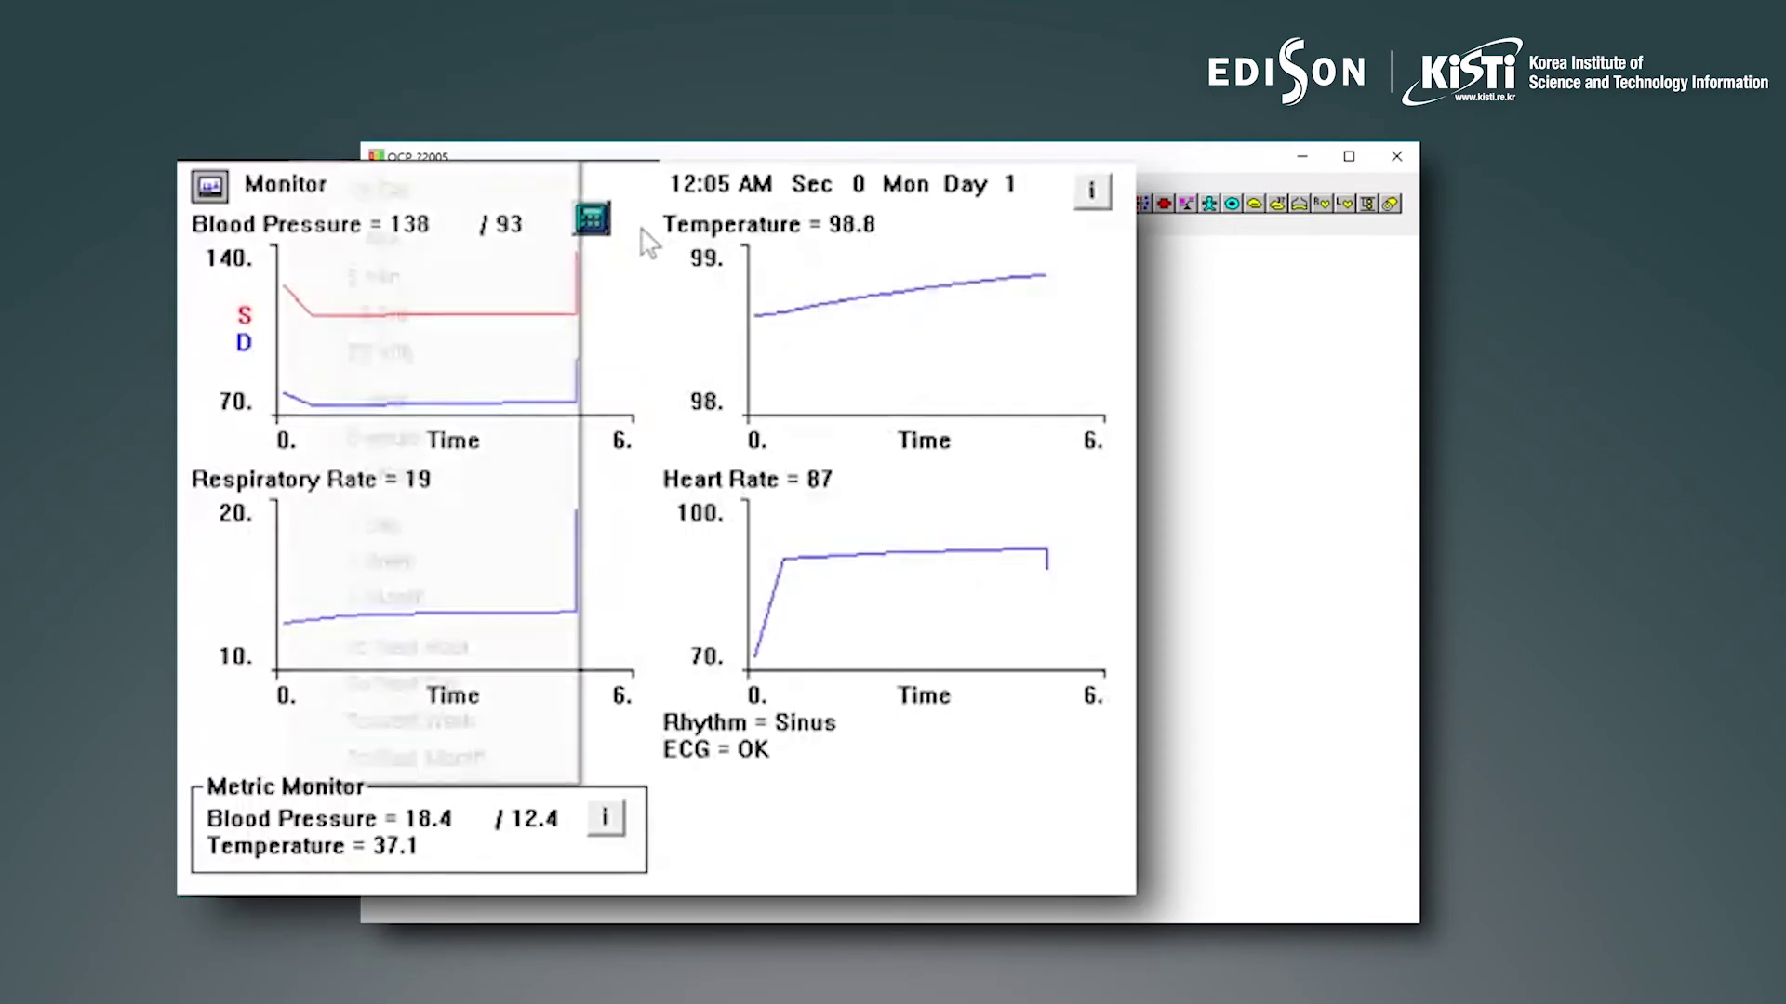
key(Down)
key(Down)
key(Down)
key(Down)
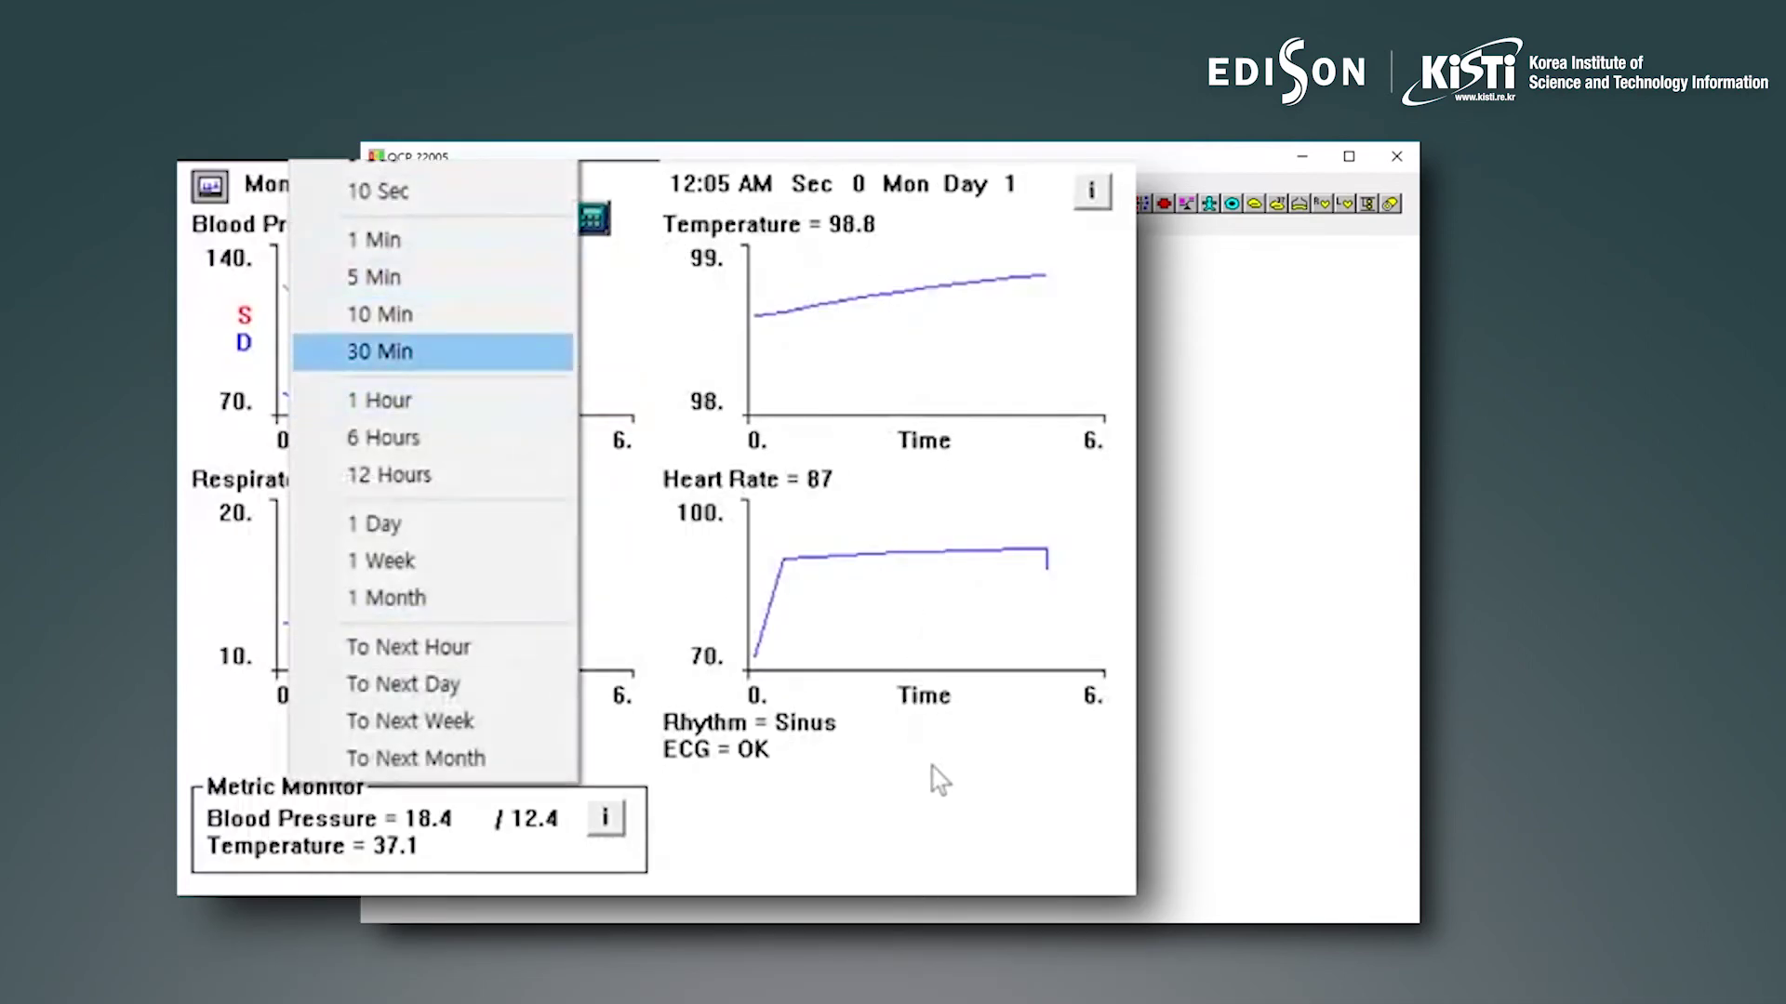
key(Return)
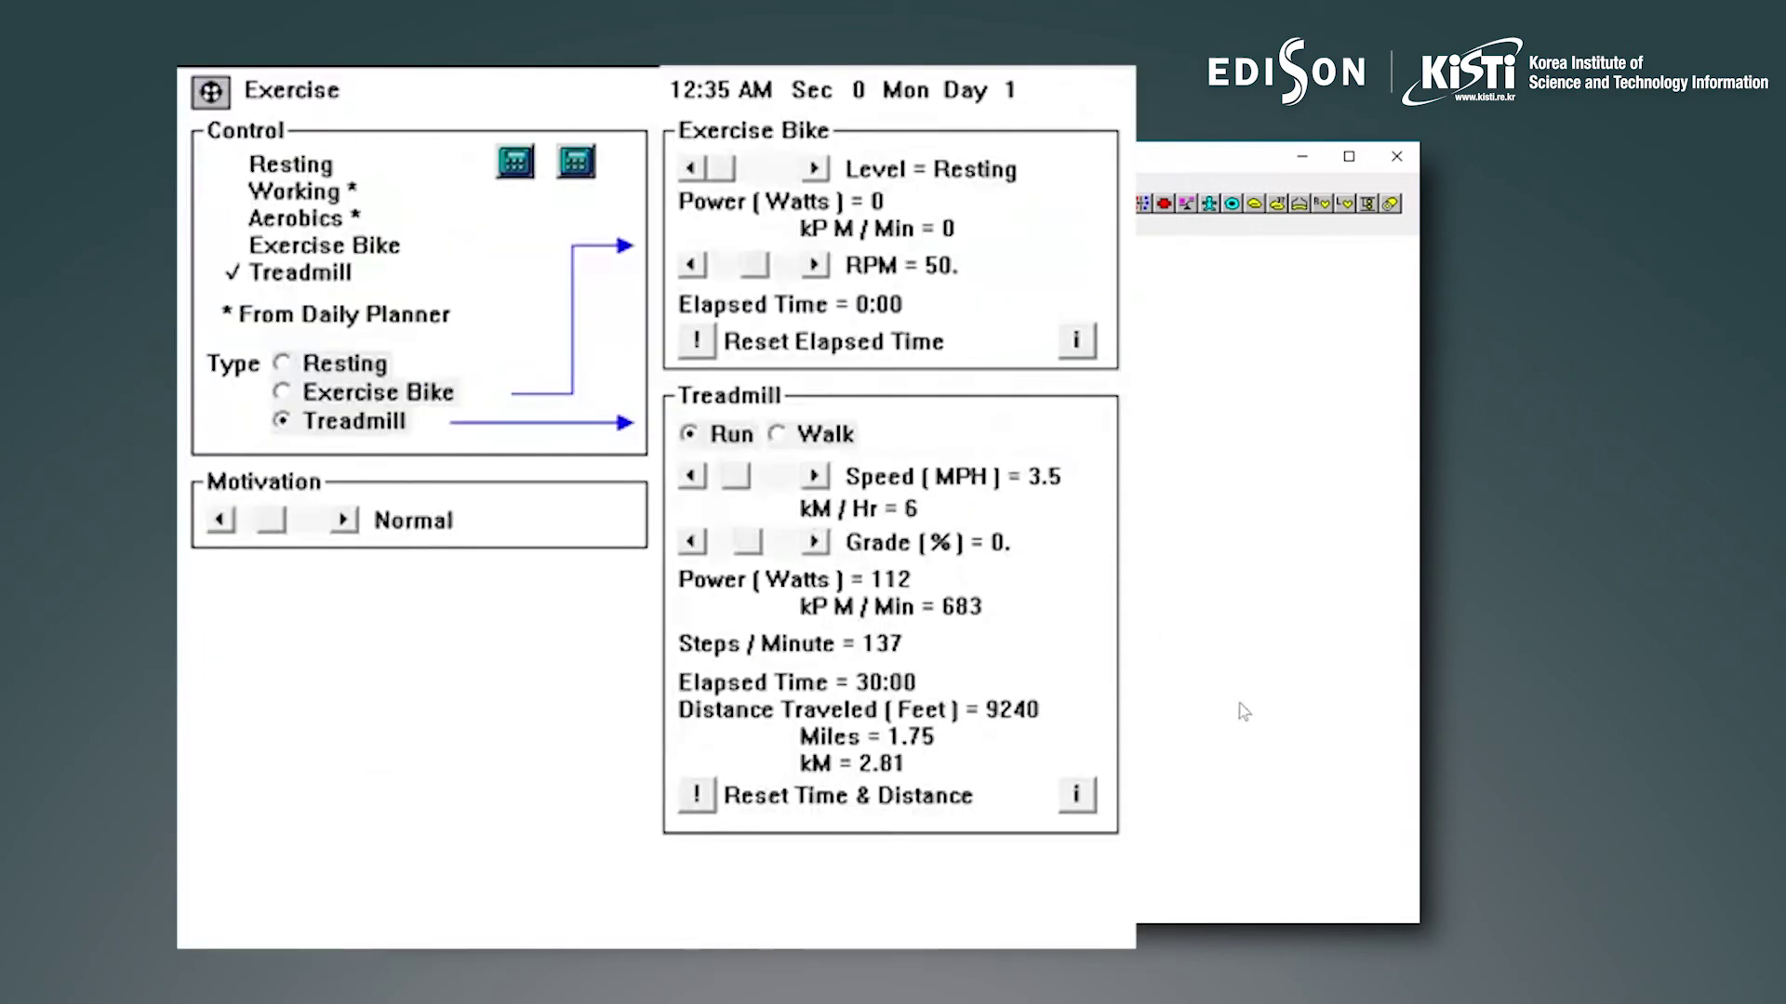
Return the exercise type to Resting and advance the simulation by 10 minutes from the Monitor
click(285, 364)
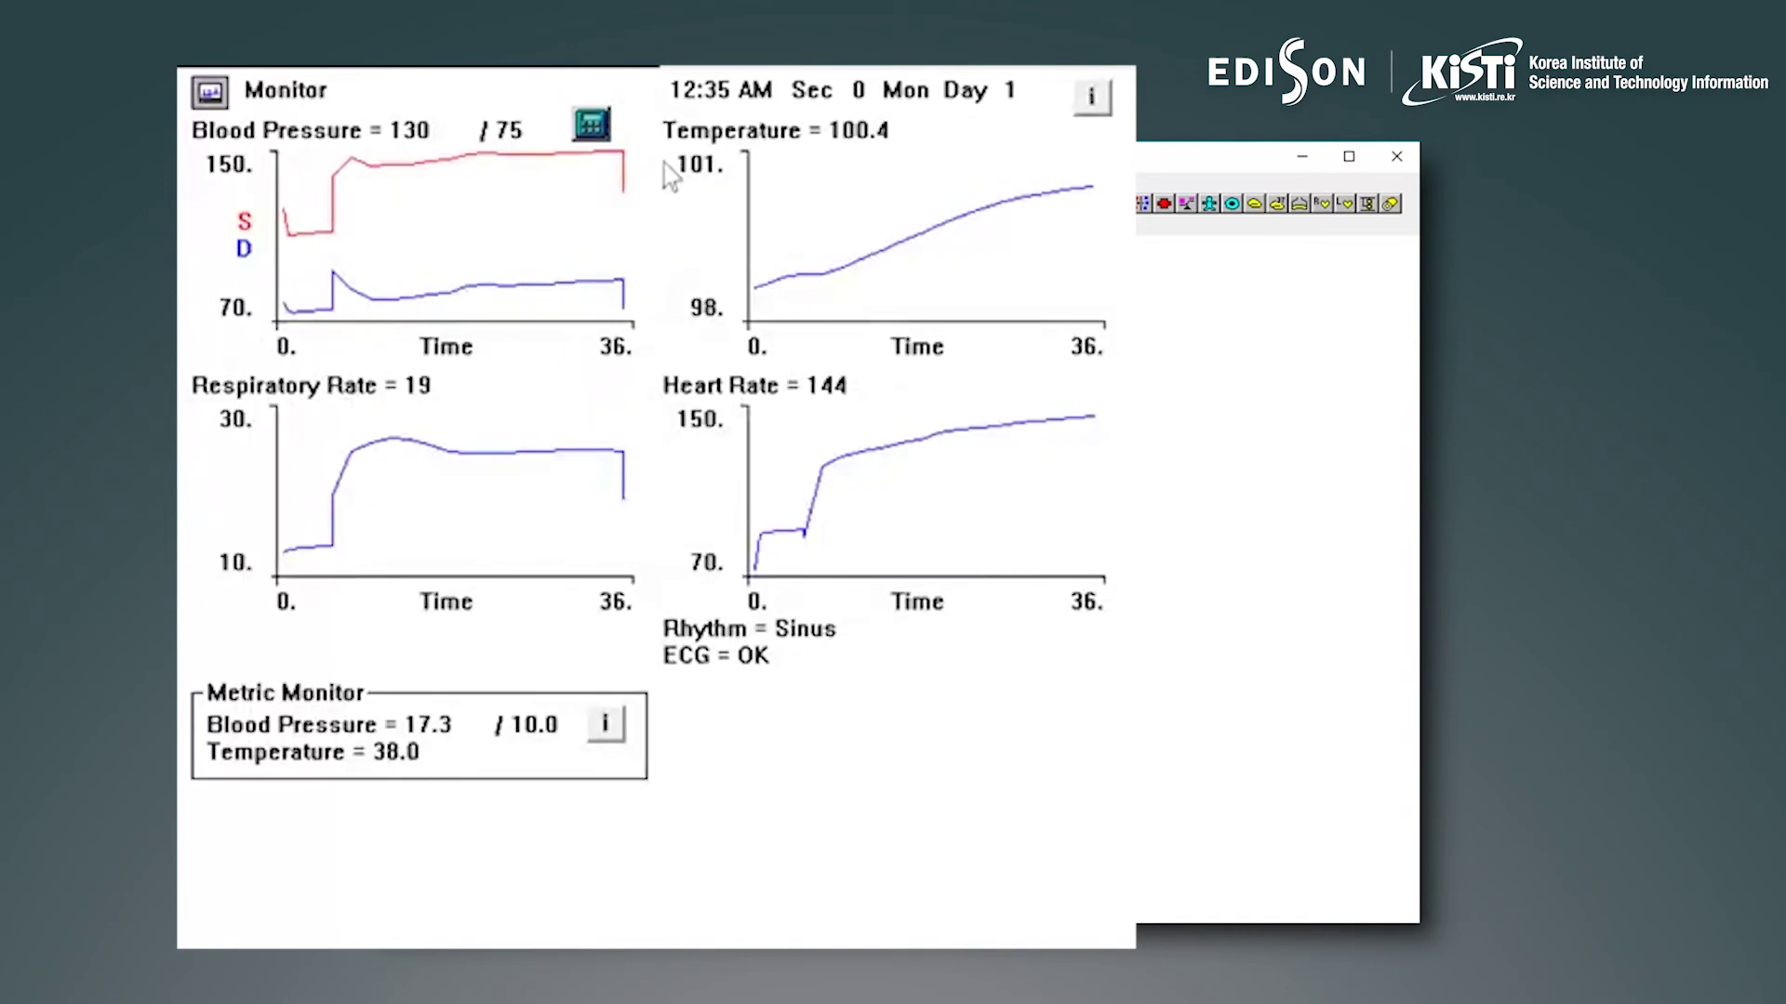
click(605, 129)
key(Down)
key(Down)
key(Down)
key(Down)
key(Return)
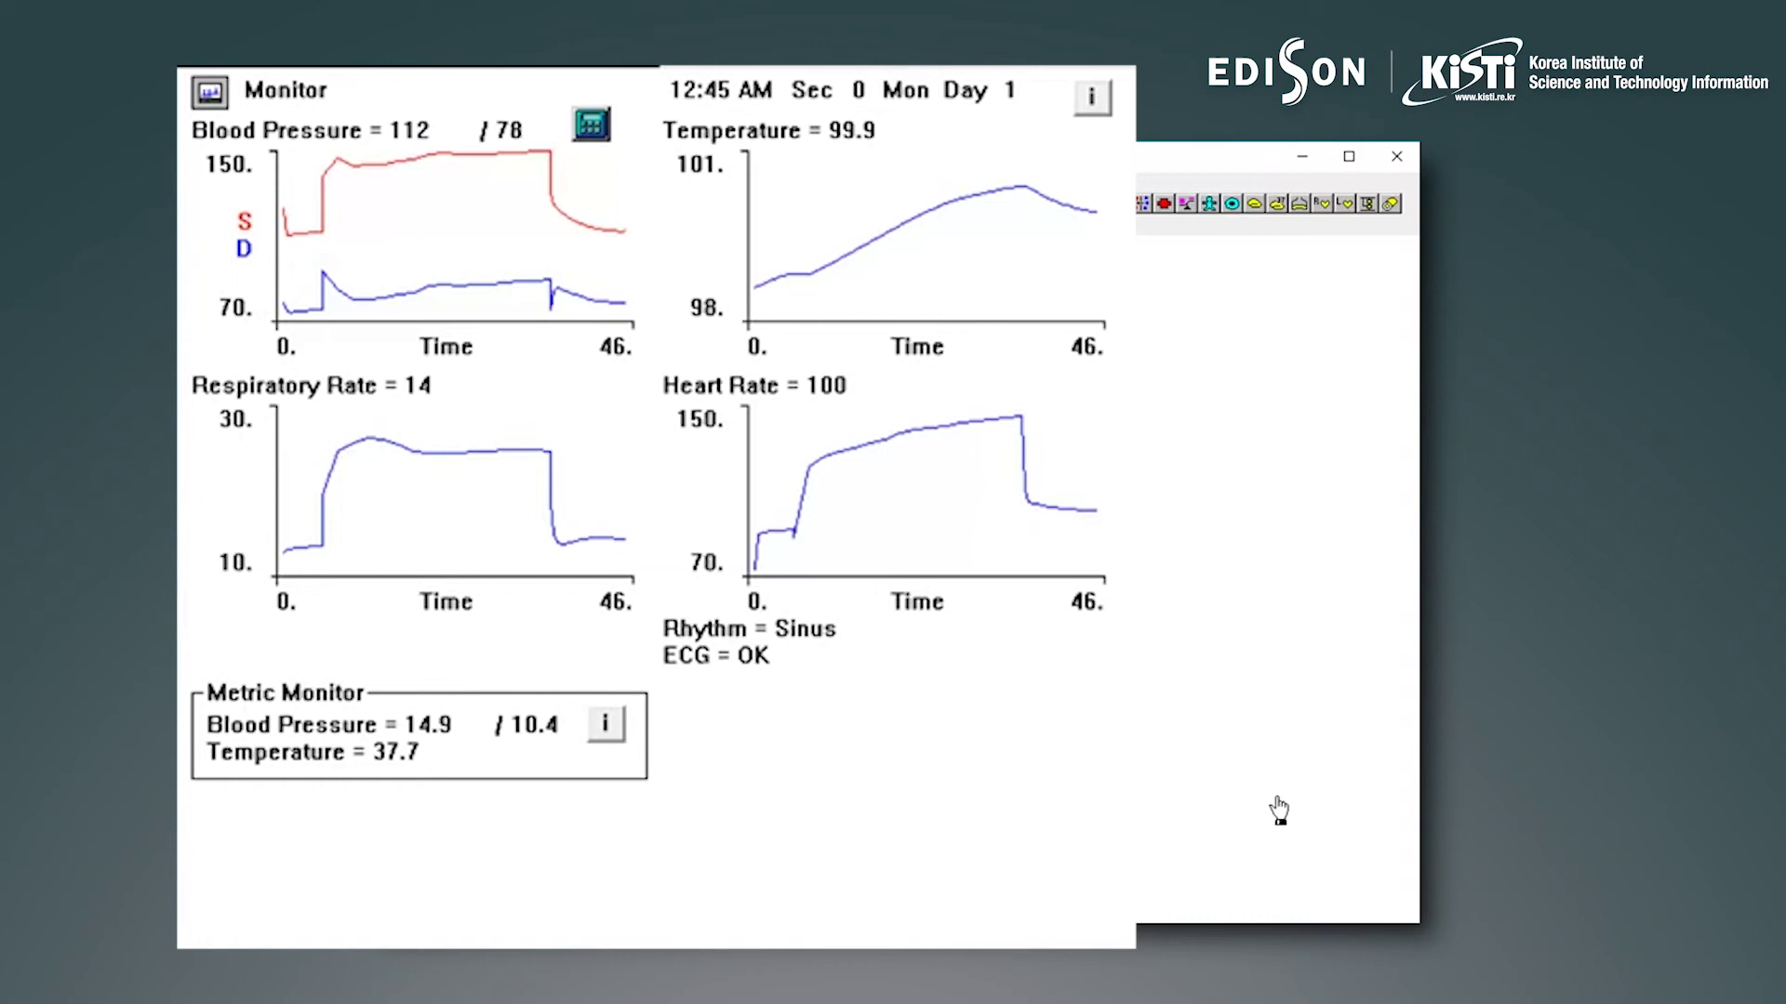
Take new post-exercise samples of venous blood, arterial and venous blood gases, and urine in Blood And Urine Samples
click(703, 203)
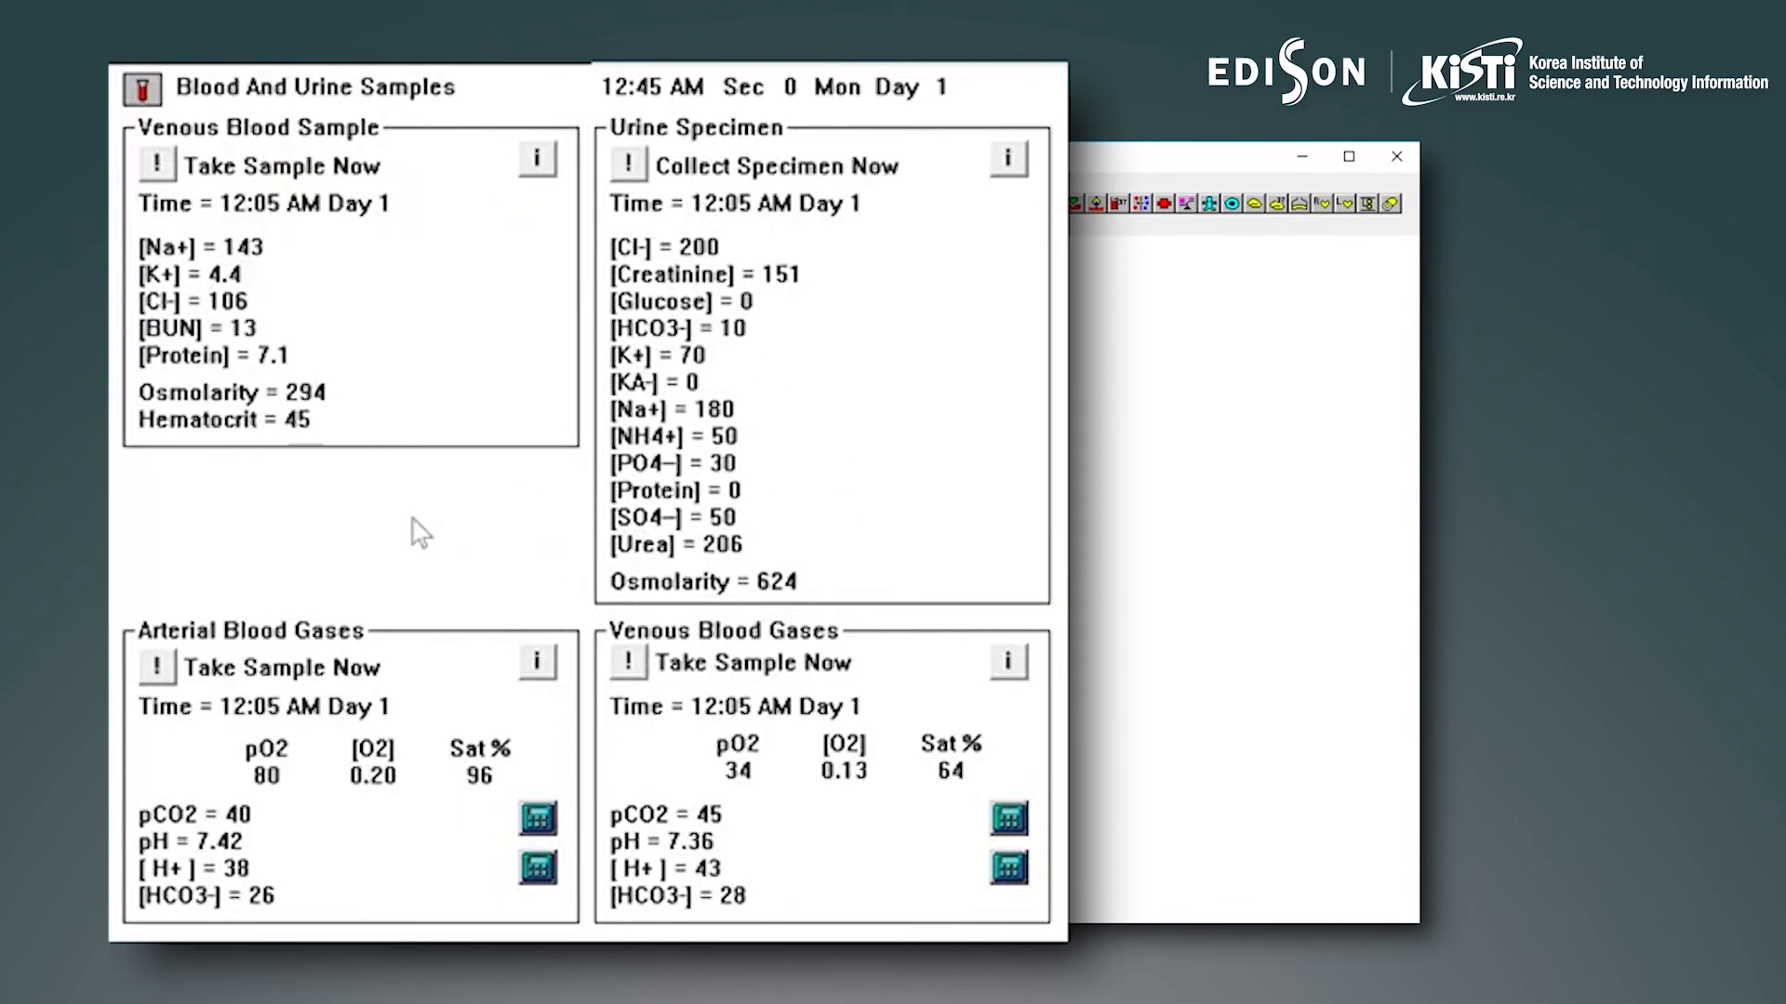
click(157, 165)
click(157, 667)
click(628, 662)
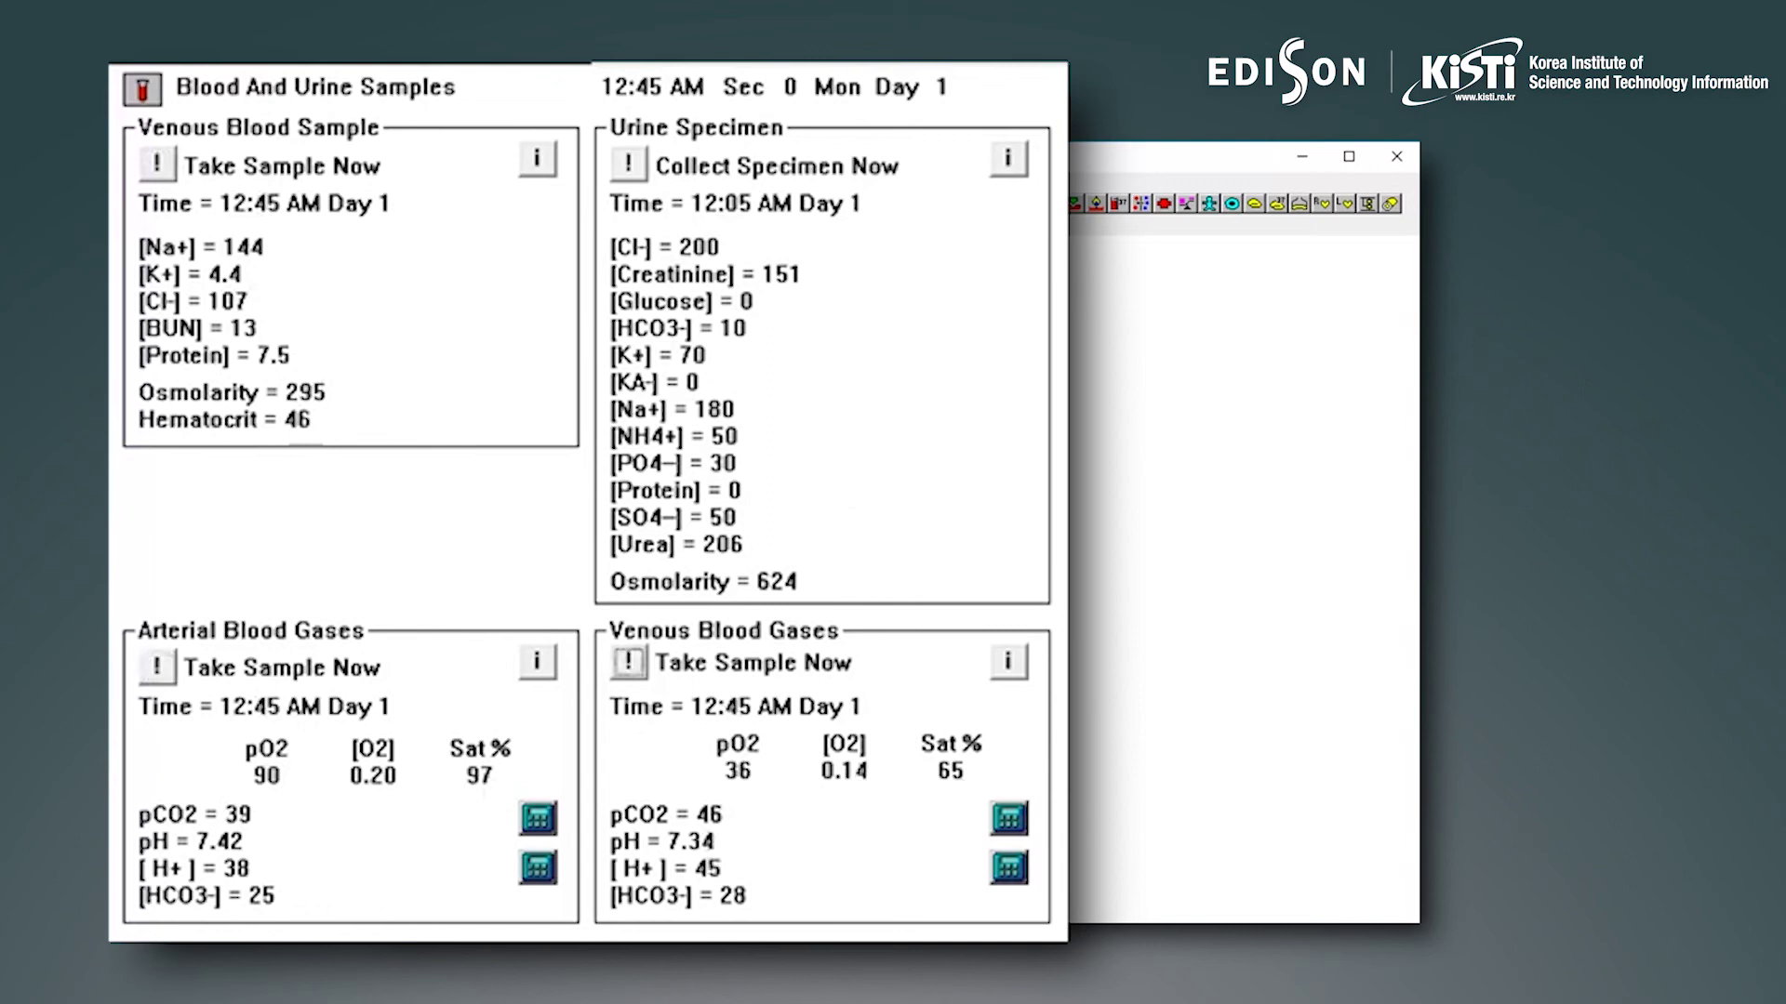
key(Tab)
key(space)
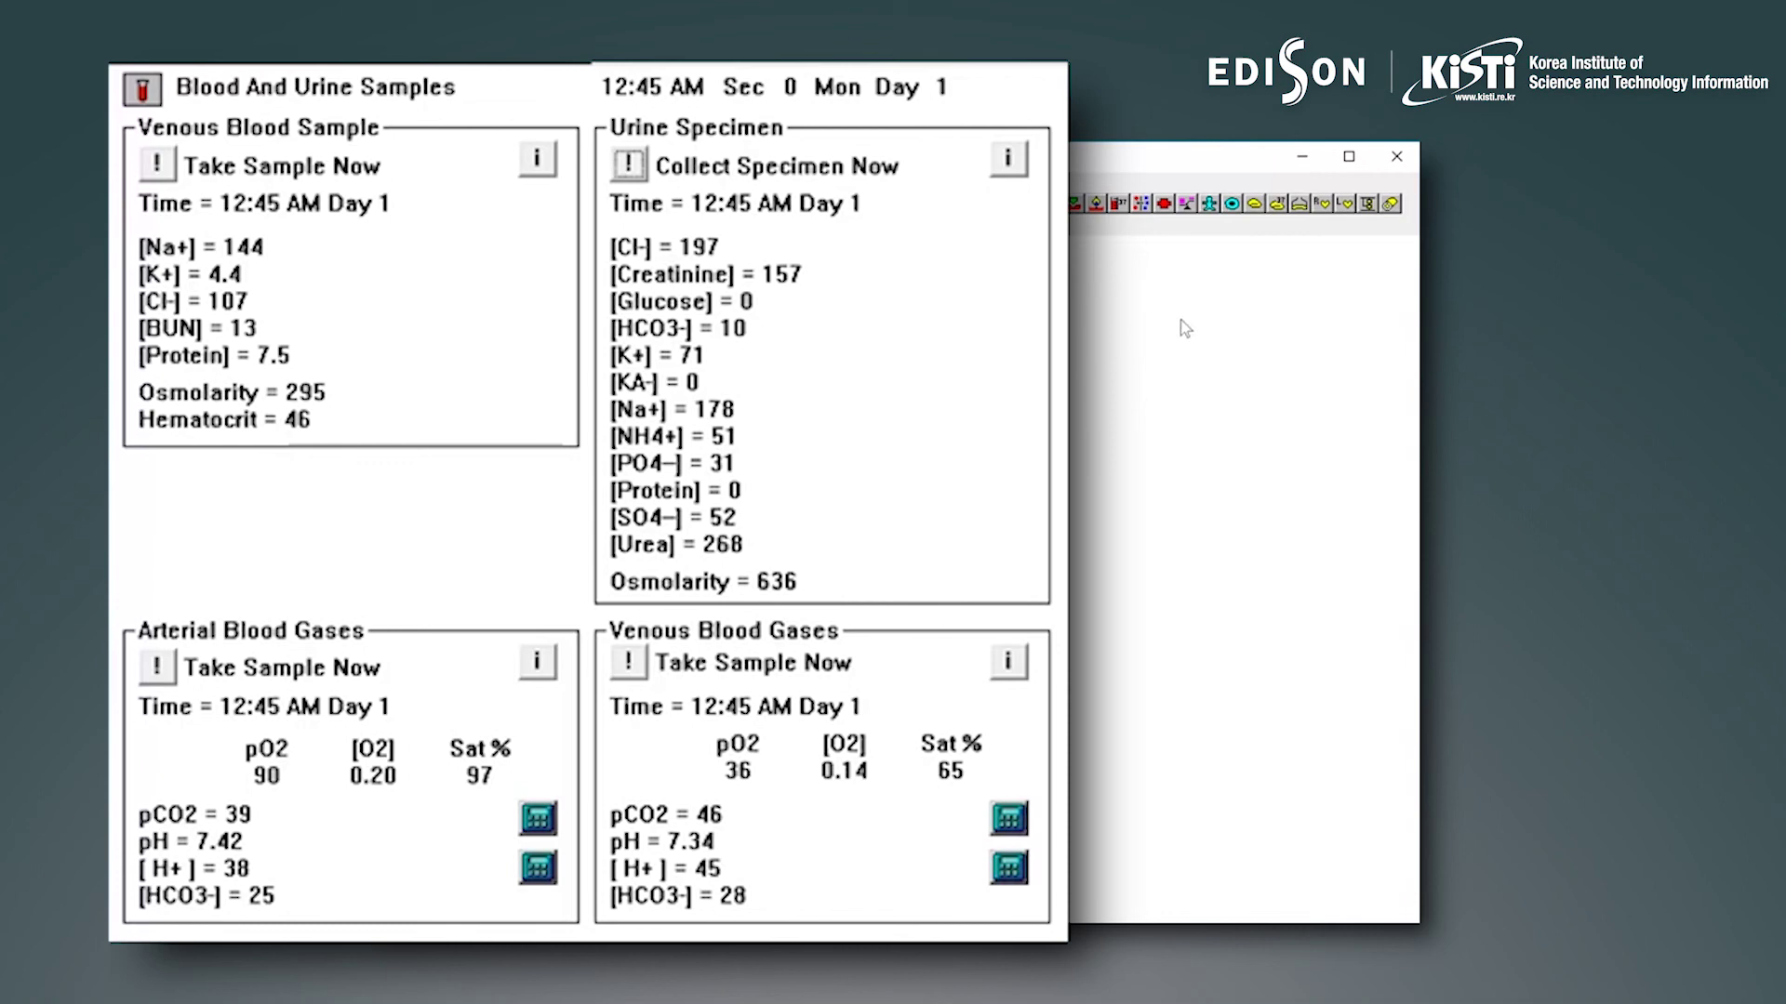
Open the Blood Volume view to examine blood volume and its distribution after exercise
key(Down)
key(Down)
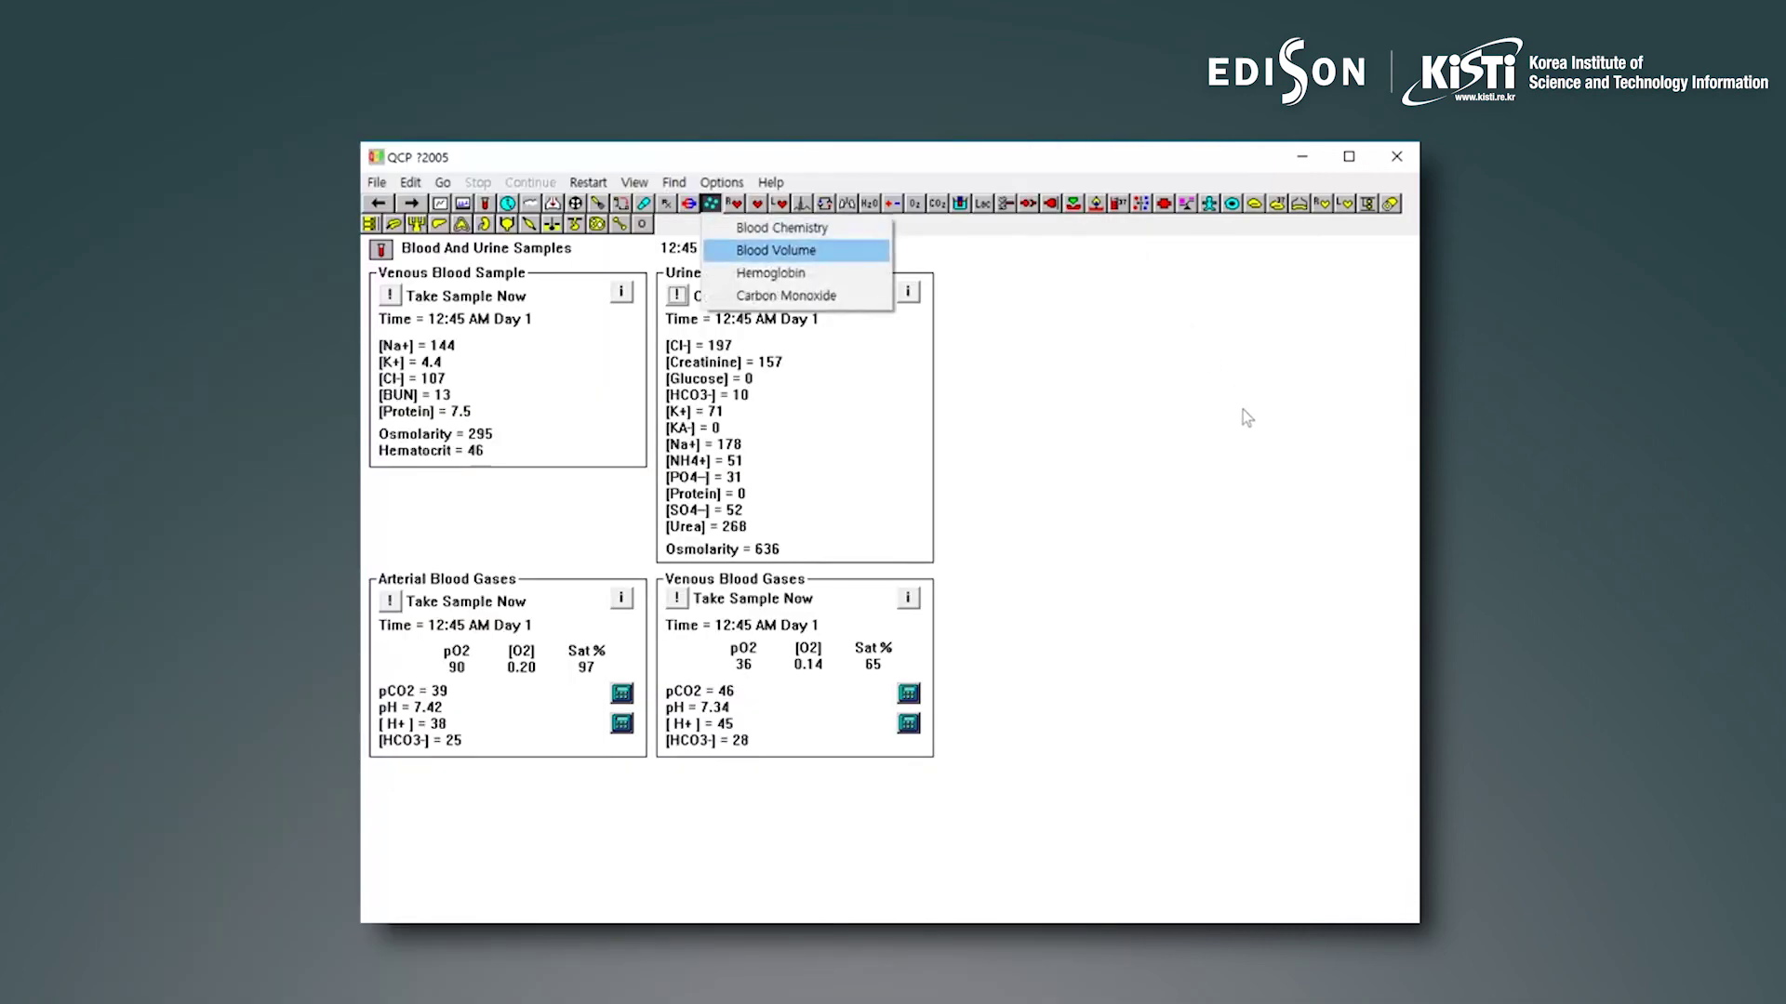
key(Return)
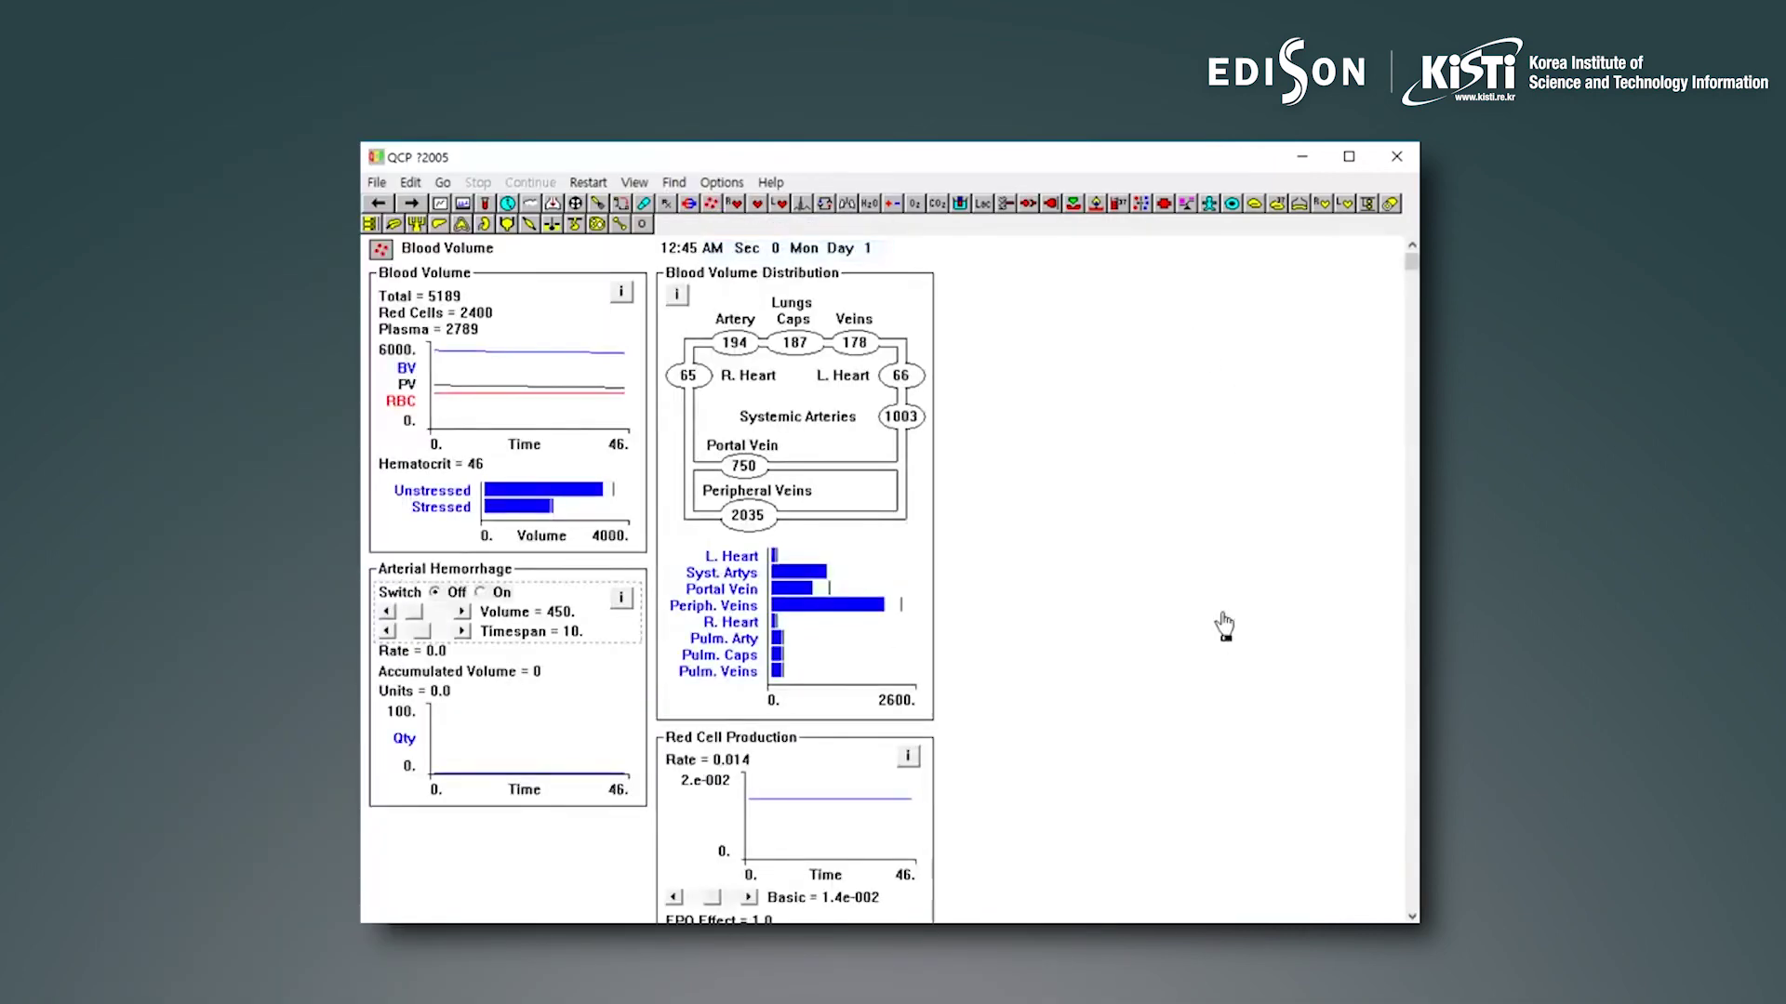